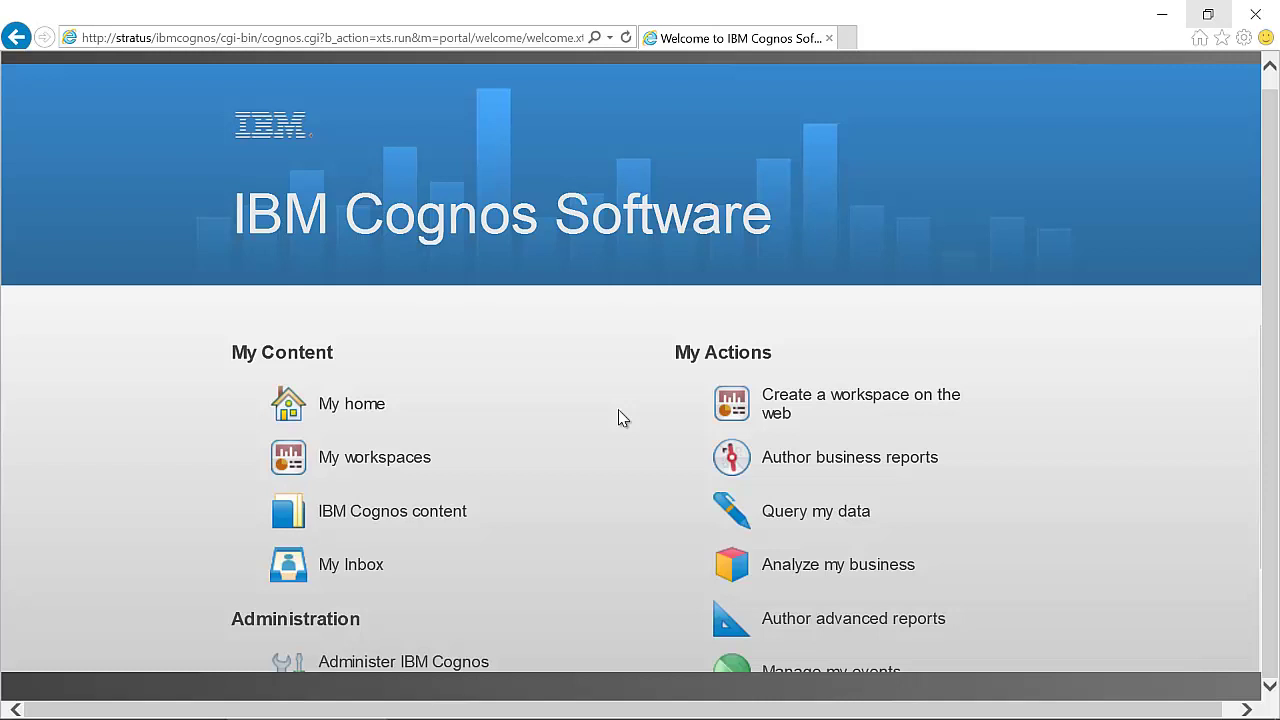
# Step: Create a new crosstab report in Report Studio using the GO Data Warehouse (analysis) package
pyautogui.click(860, 620)
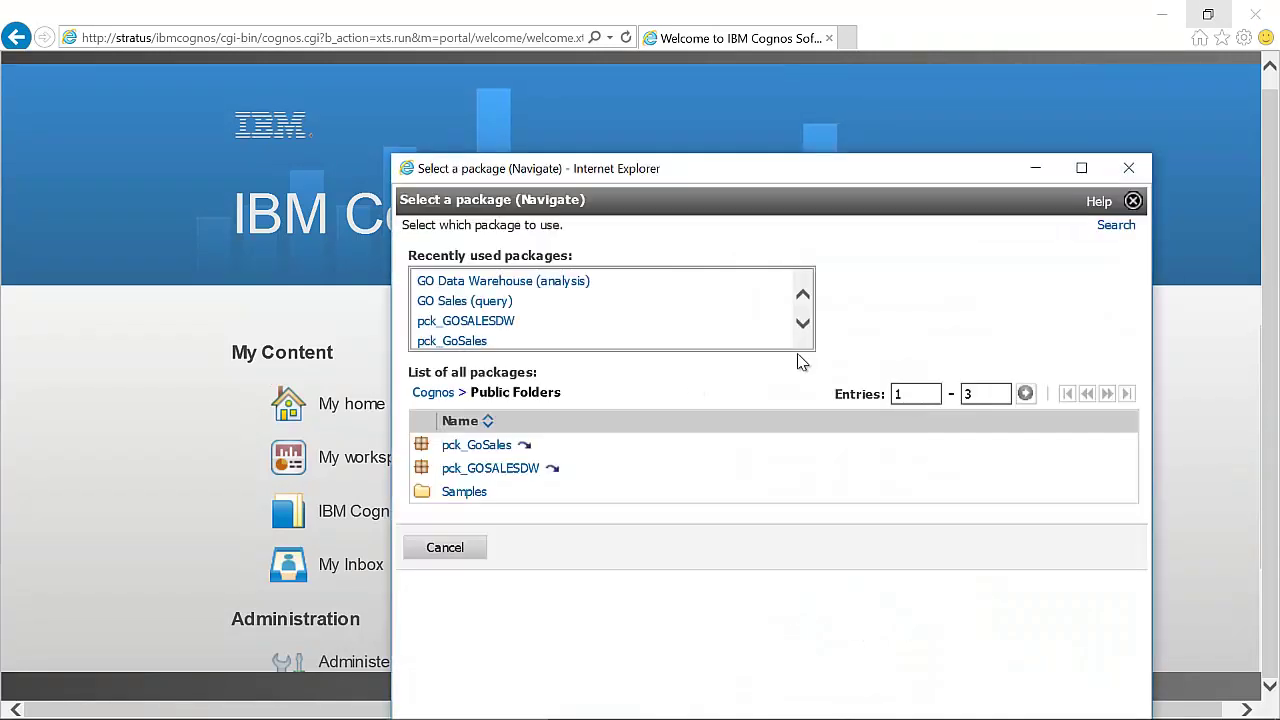
pyautogui.click(548, 285)
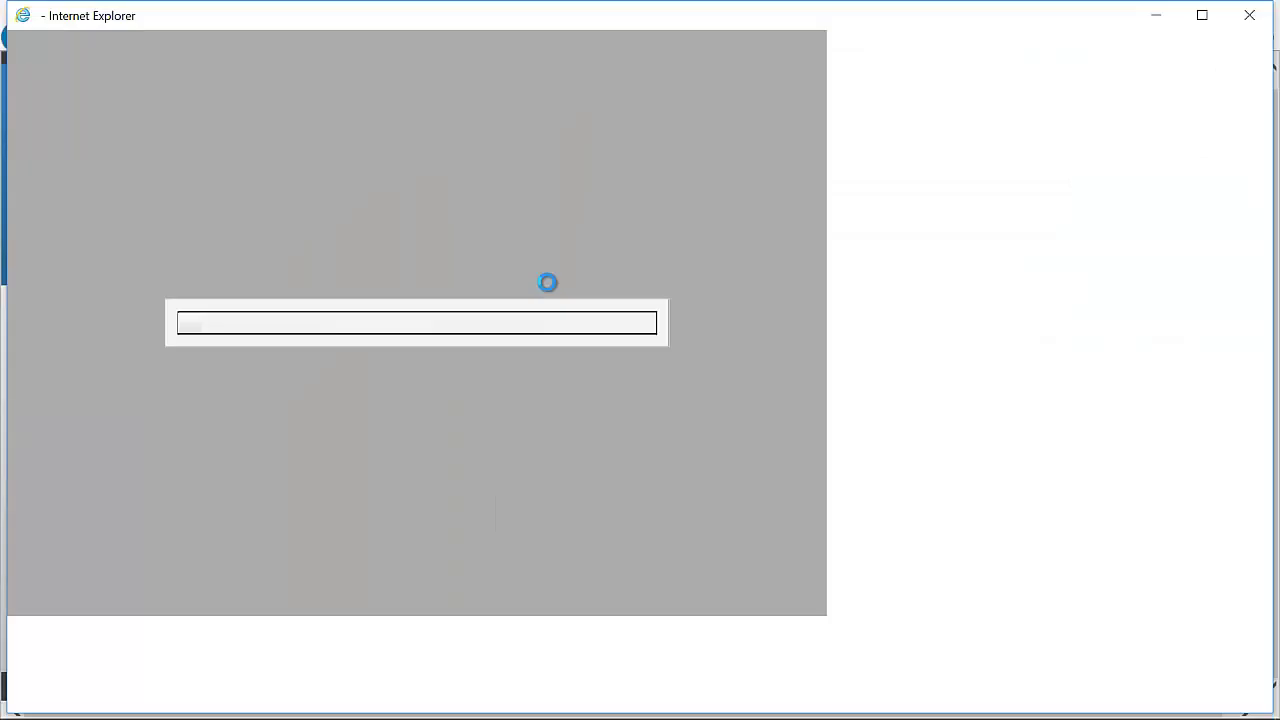
pyautogui.click(325, 436)
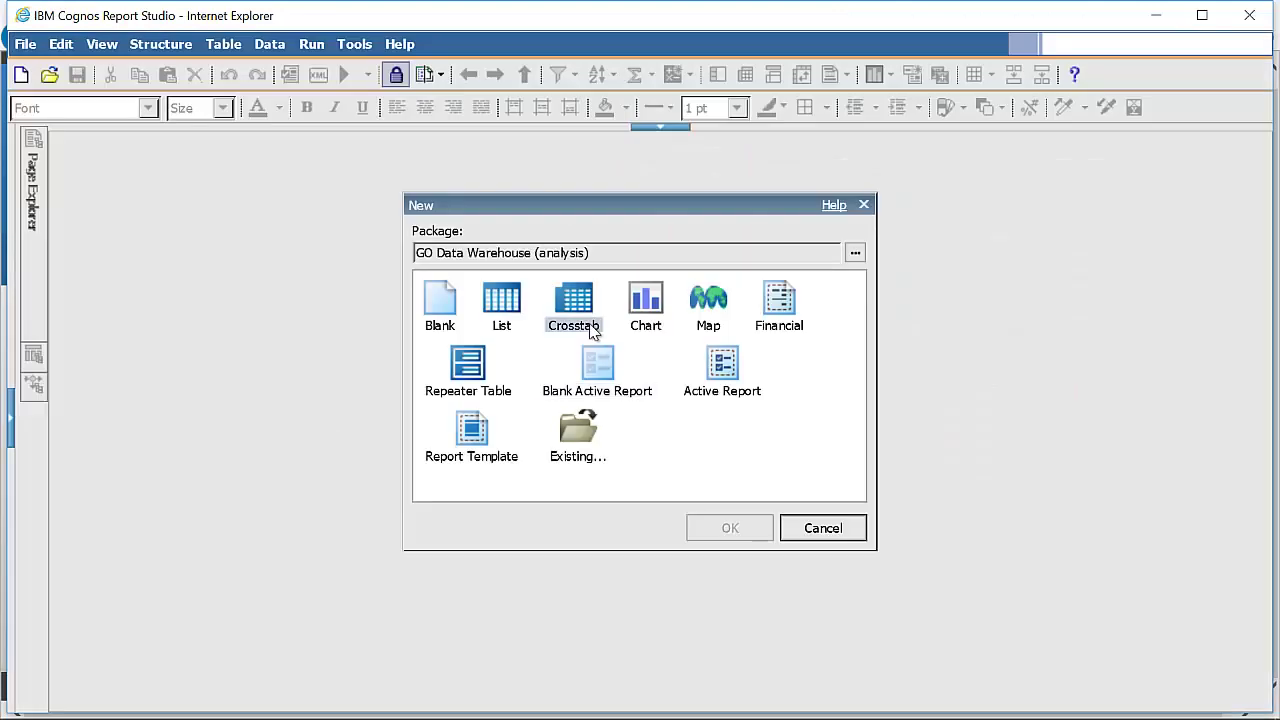
pyautogui.click(591, 328)
pyautogui.click(727, 528)
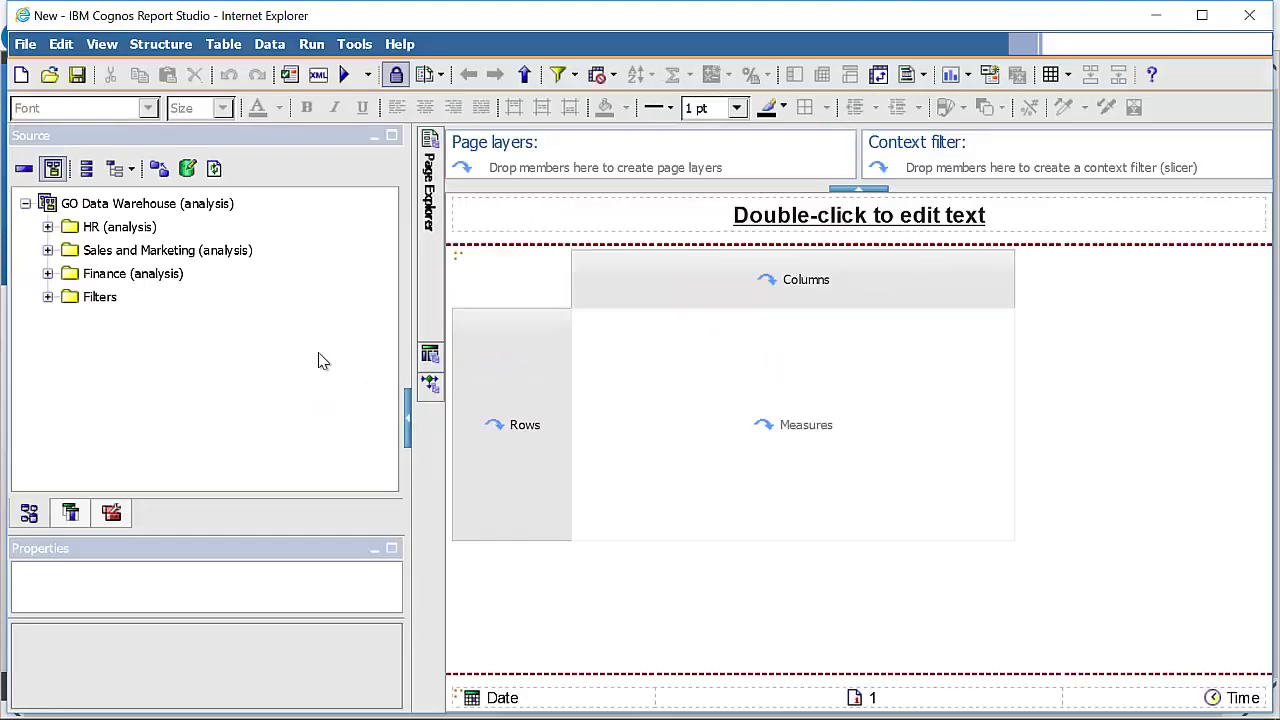
# Step: Add the Product line level from the Products hierarchy of Sales, under Sales and Marketing (analysis), to the crosstab rows
pyautogui.click(47, 250)
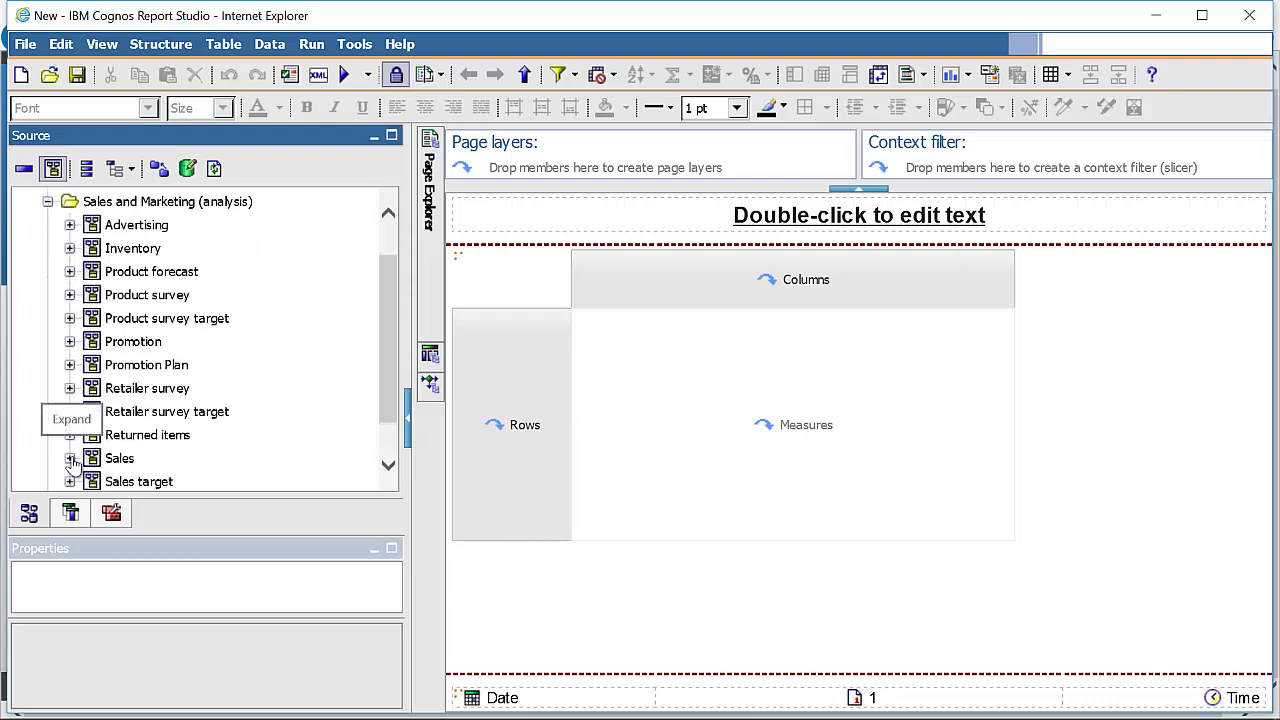
pyautogui.click(70, 458)
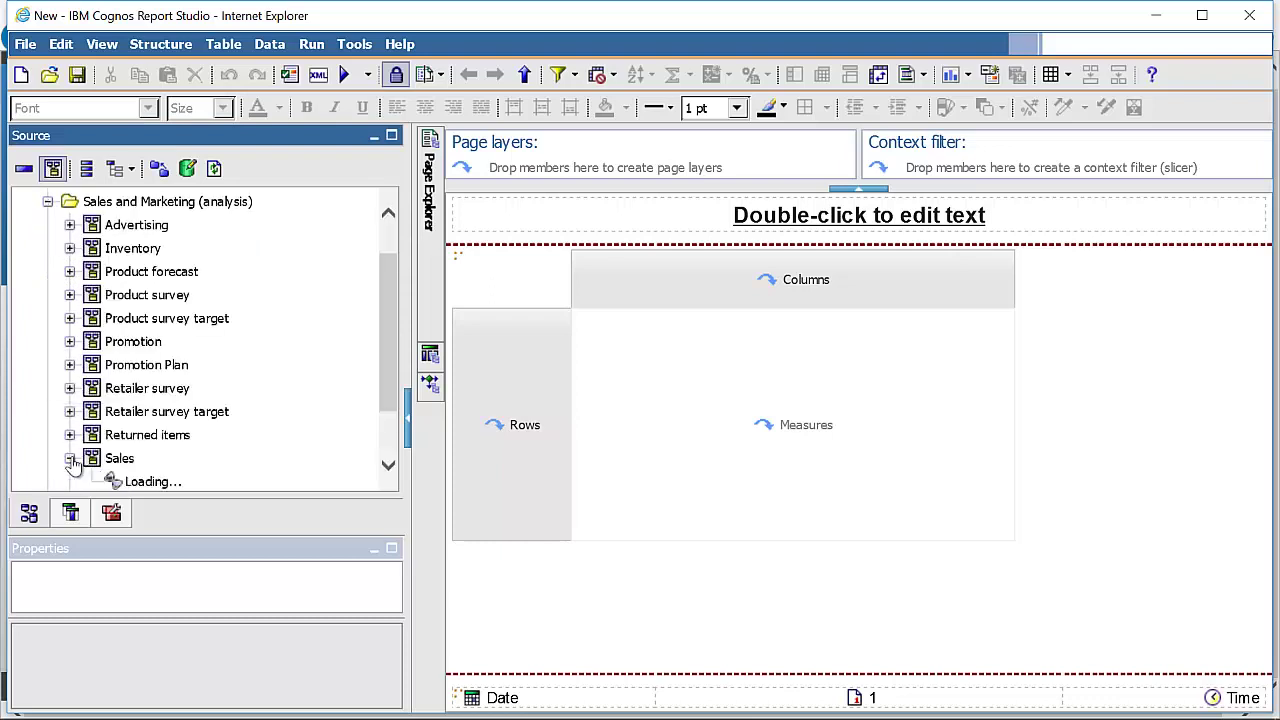
pyautogui.click(388, 466)
pyautogui.click(91, 350)
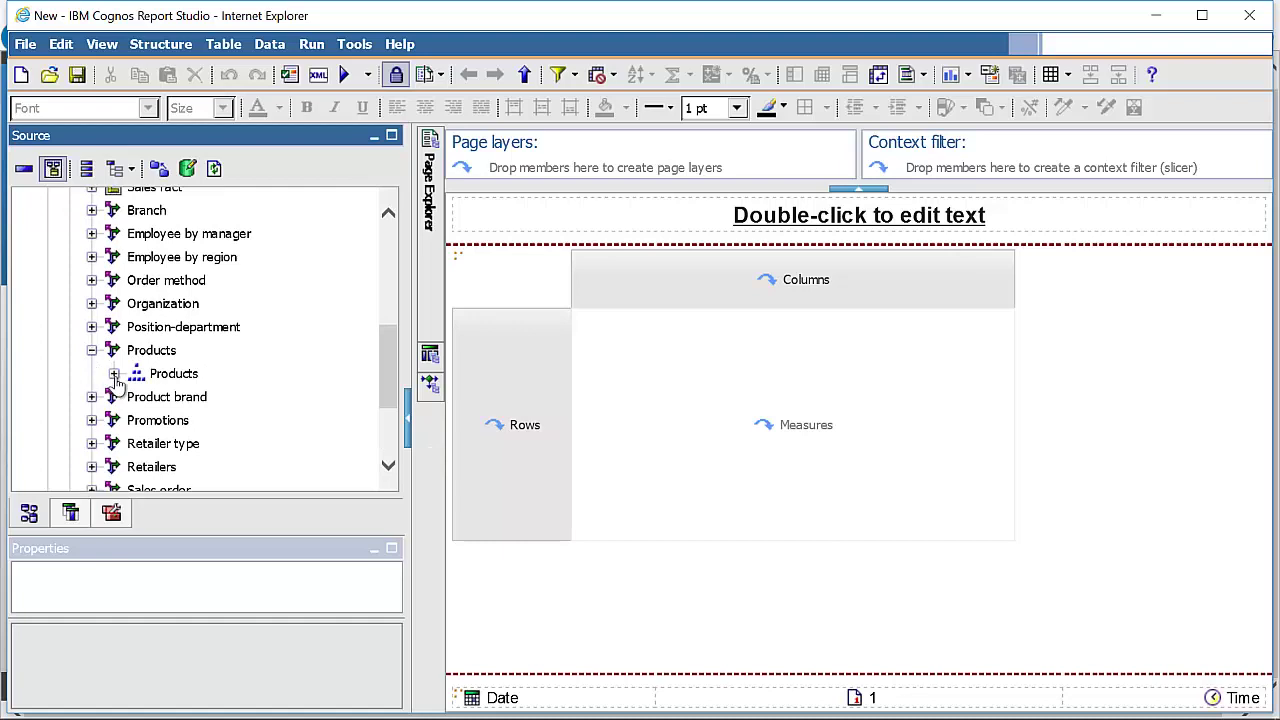
pyautogui.click(114, 374)
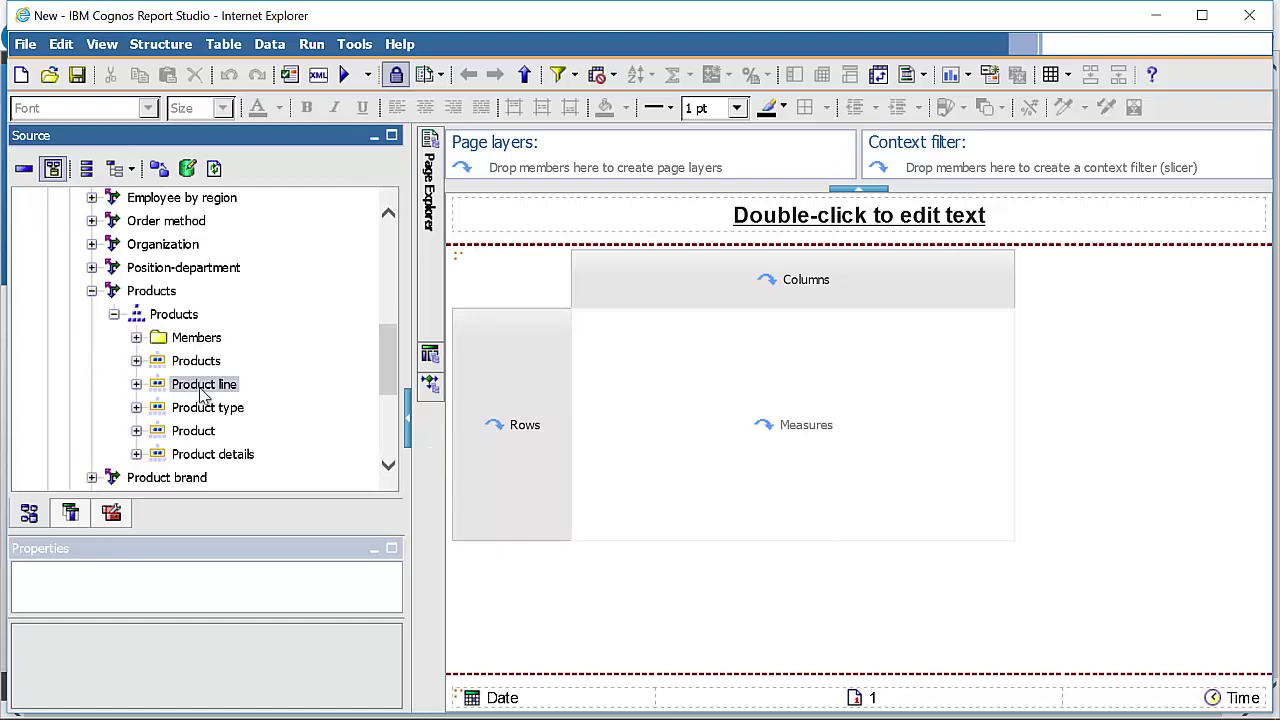
pyautogui.moveTo(201, 393); pyautogui.dragTo(493, 367)
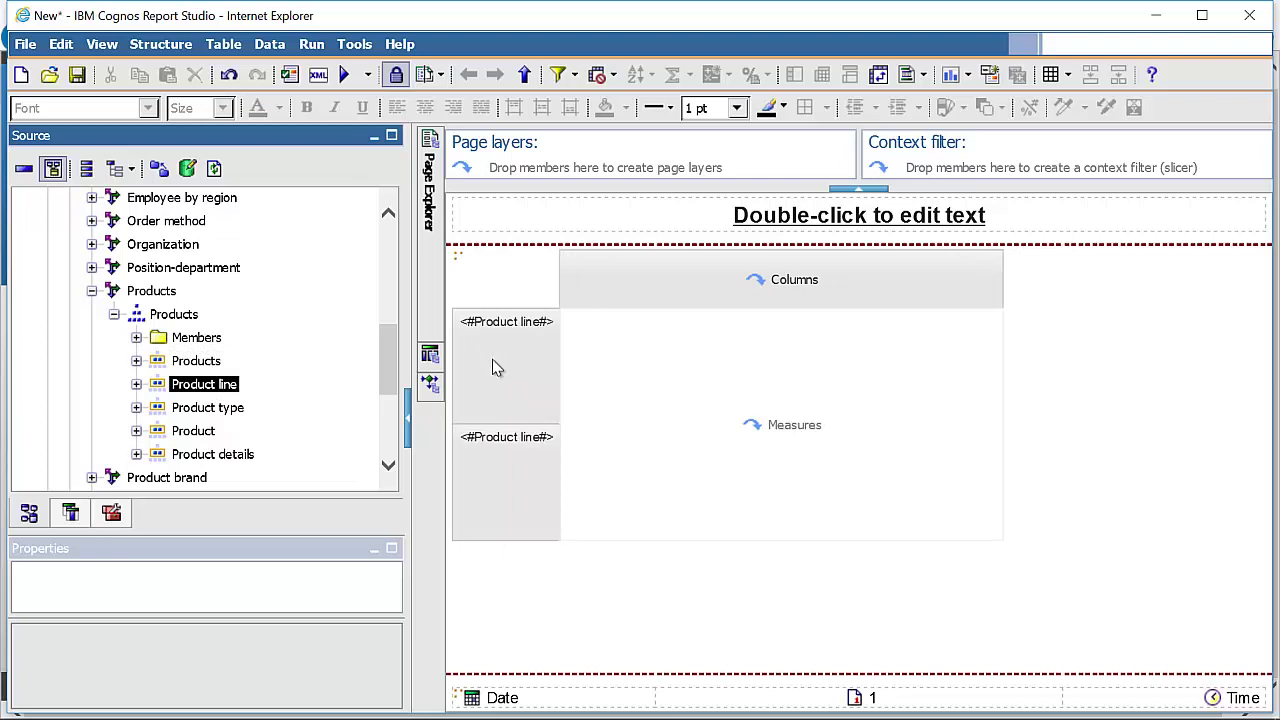
# Step: Add the Year level from the Sales Time hierarchy to the crosstab columns
pyautogui.moveTo(388, 358); pyautogui.dragTo(391, 400)
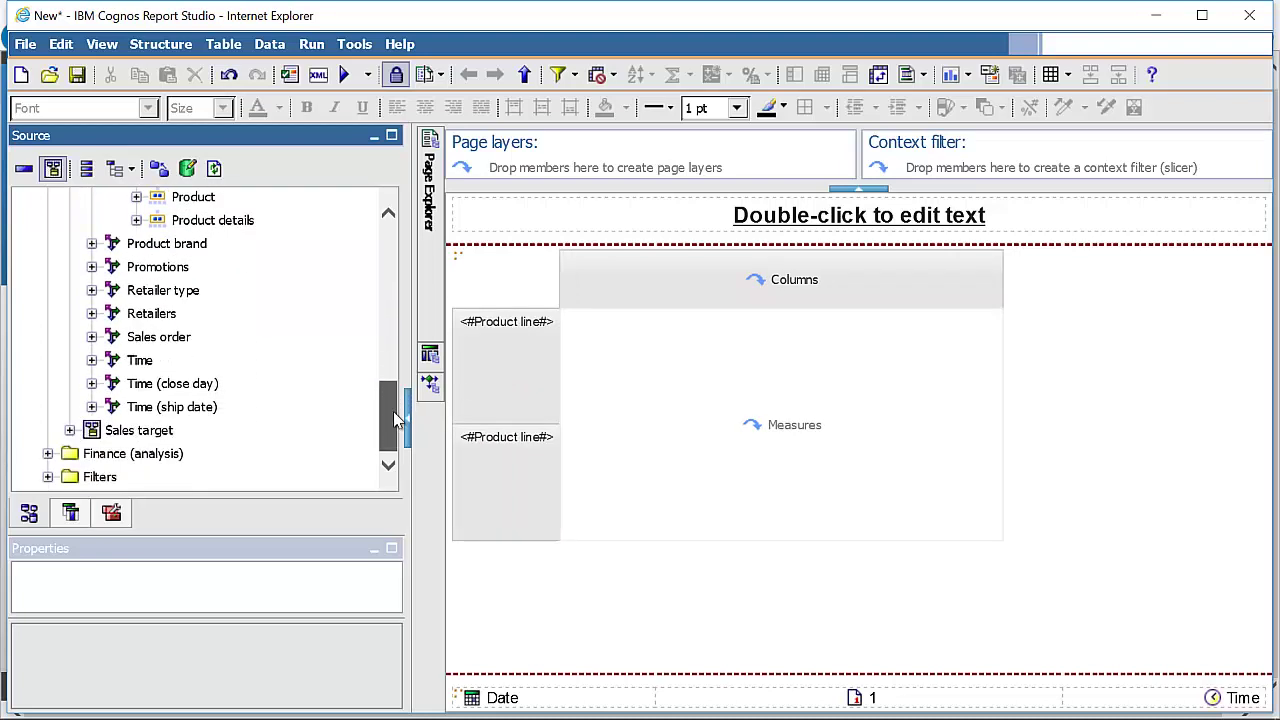
pyautogui.click(91, 360)
pyautogui.click(114, 383)
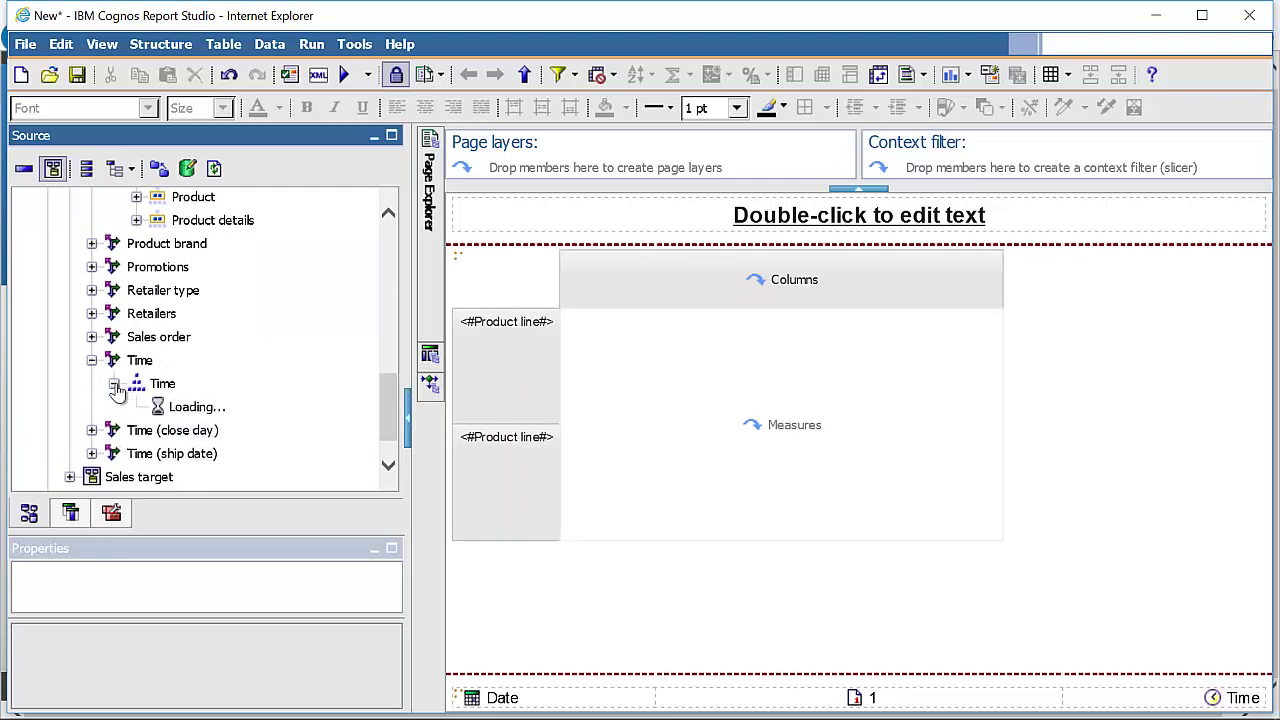
pyautogui.moveTo(185, 393); pyautogui.dragTo(829, 293)
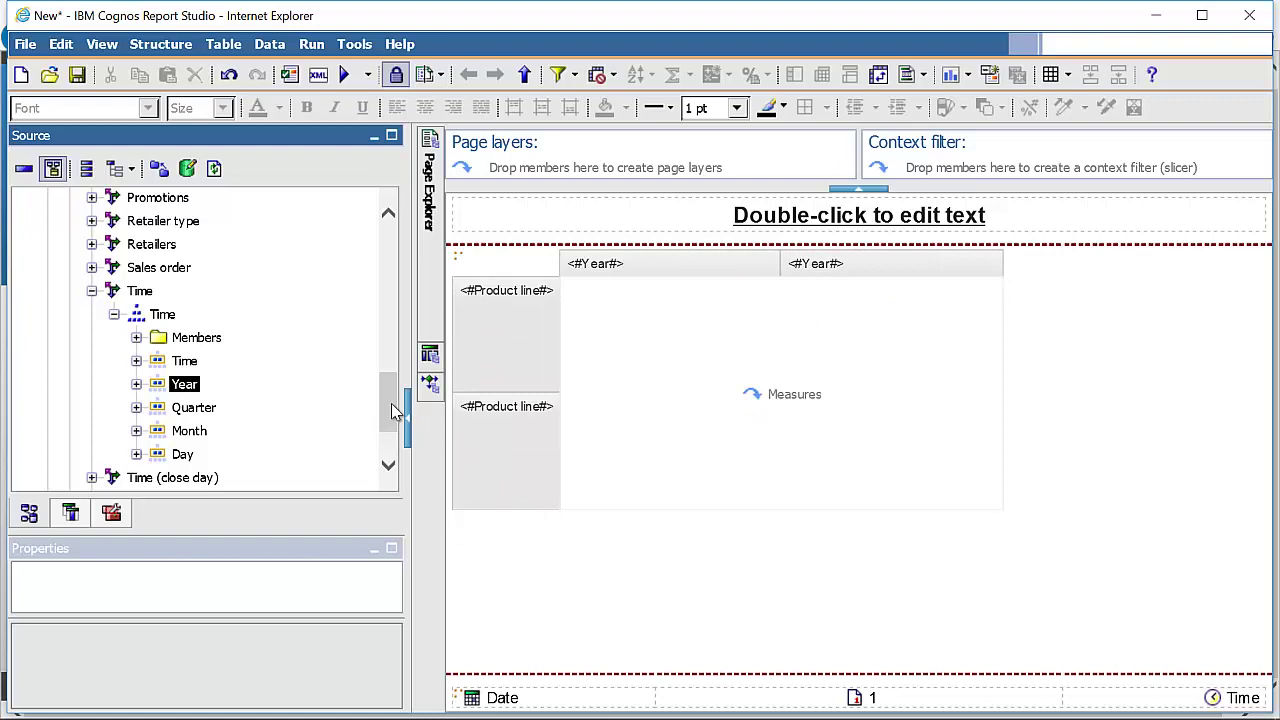
# Step: Nest the Revenue measure from Sales fact beneath the Year columns
pyautogui.moveTo(393, 412); pyautogui.dragTo(393, 431)
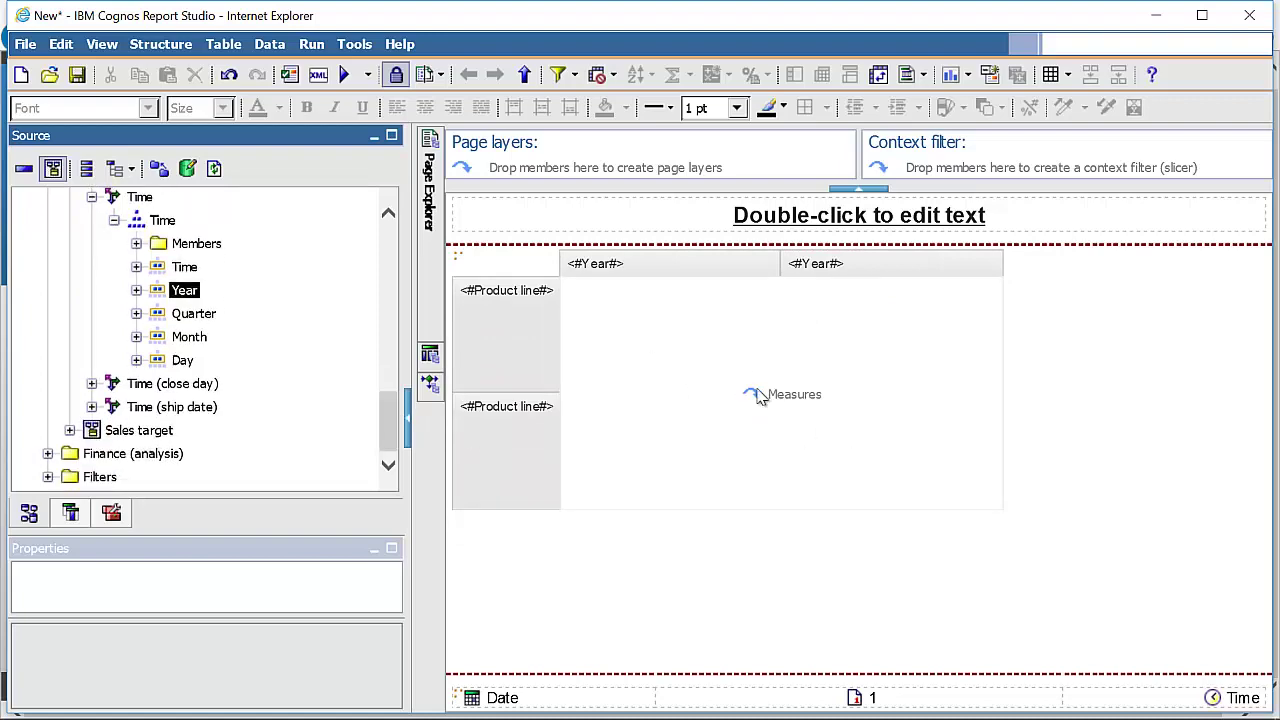
pyautogui.moveTo(393, 431); pyautogui.dragTo(393, 316)
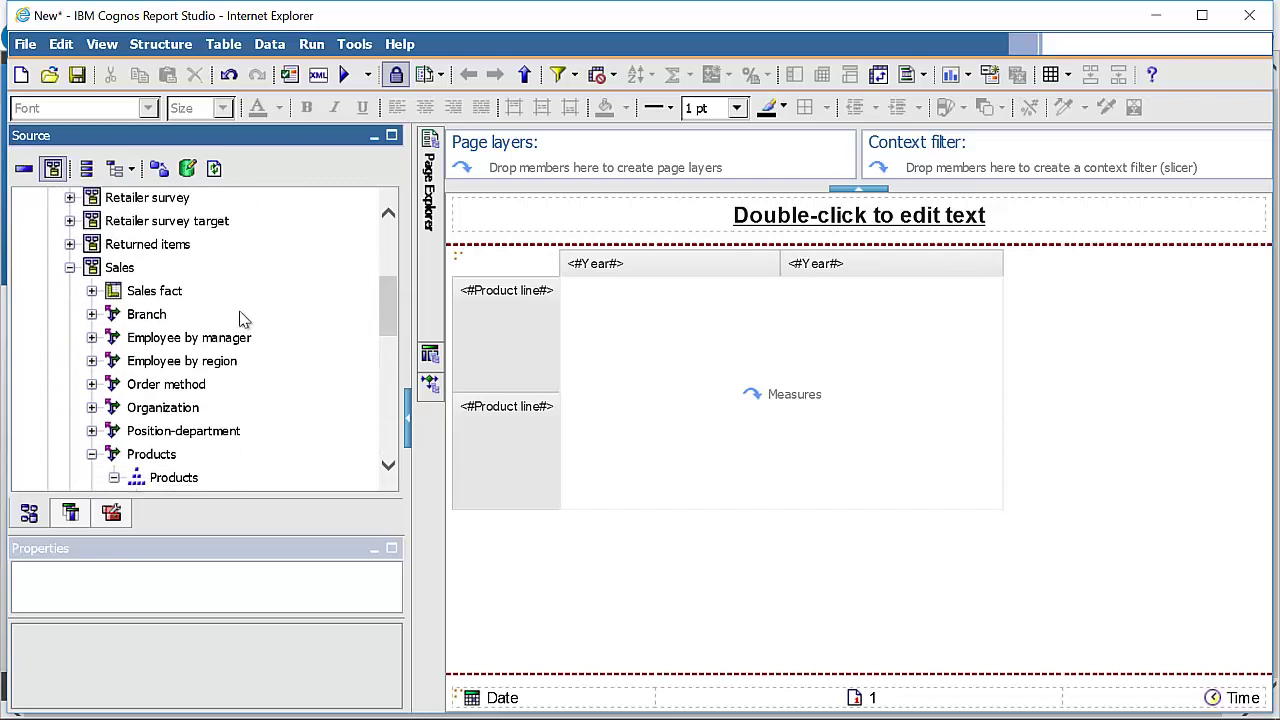
pyautogui.click(91, 291)
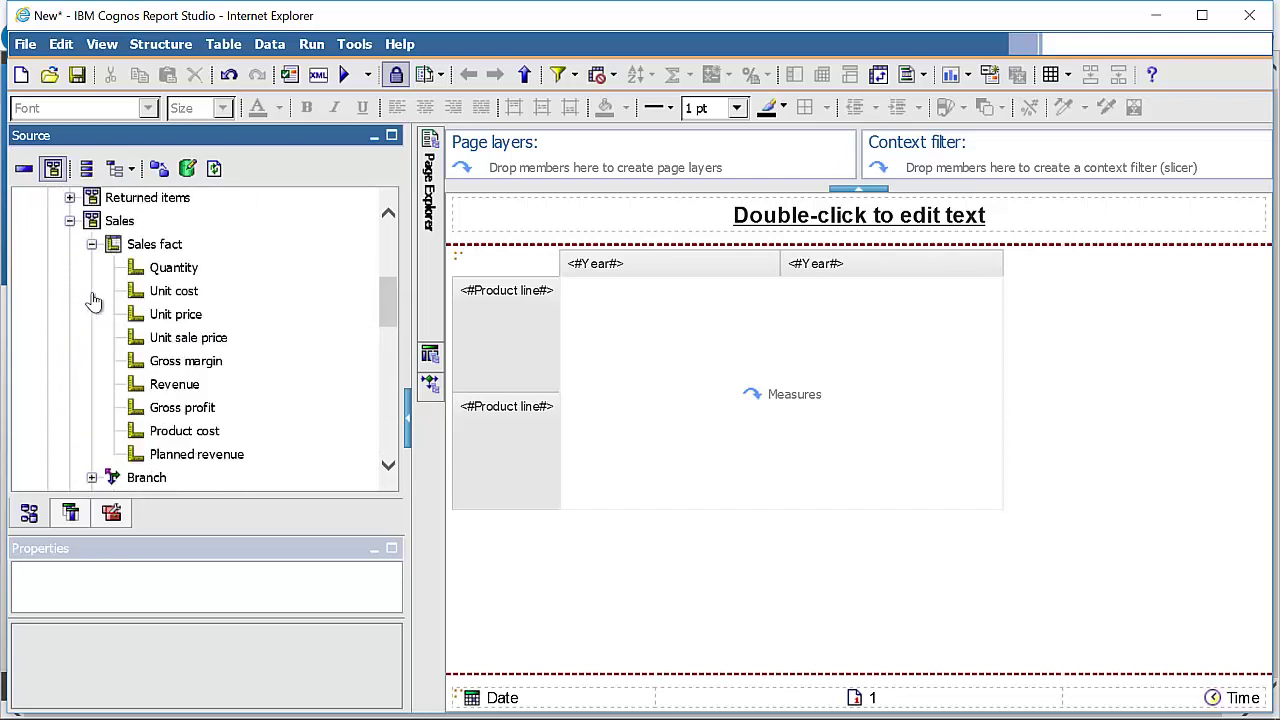
pyautogui.moveTo(174, 384); pyautogui.dragTo(623, 271)
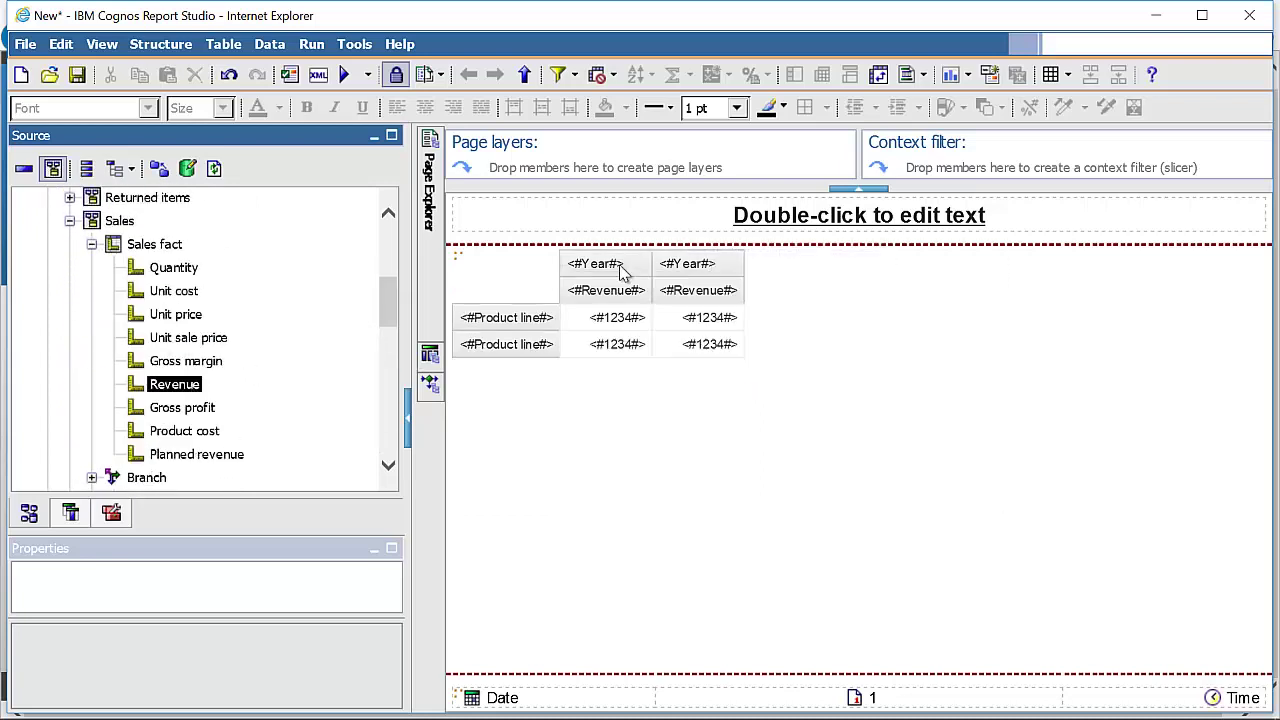
# Step: Add the Planned revenue measure after Revenue under each year and center the Year headings
pyautogui.click(243, 452)
pyautogui.moveTo(258, 446); pyautogui.dragTo(648, 298)
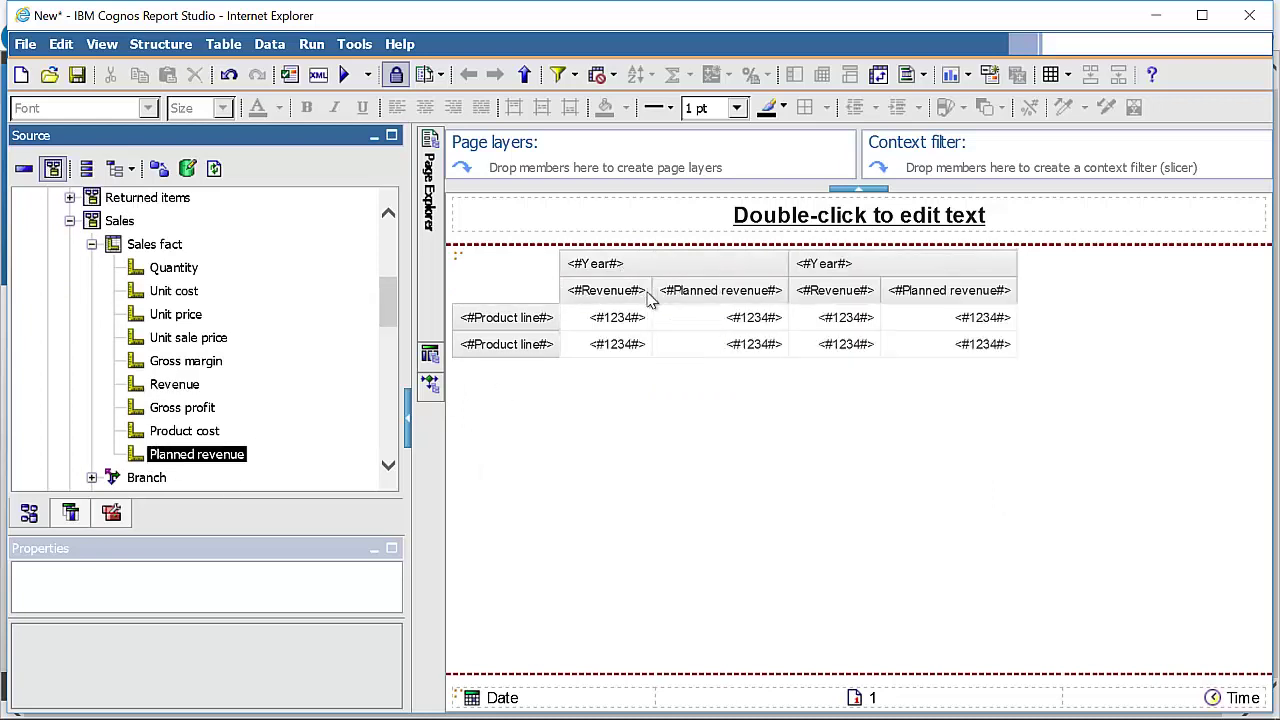
pyautogui.click(607, 263)
pyautogui.click(426, 107)
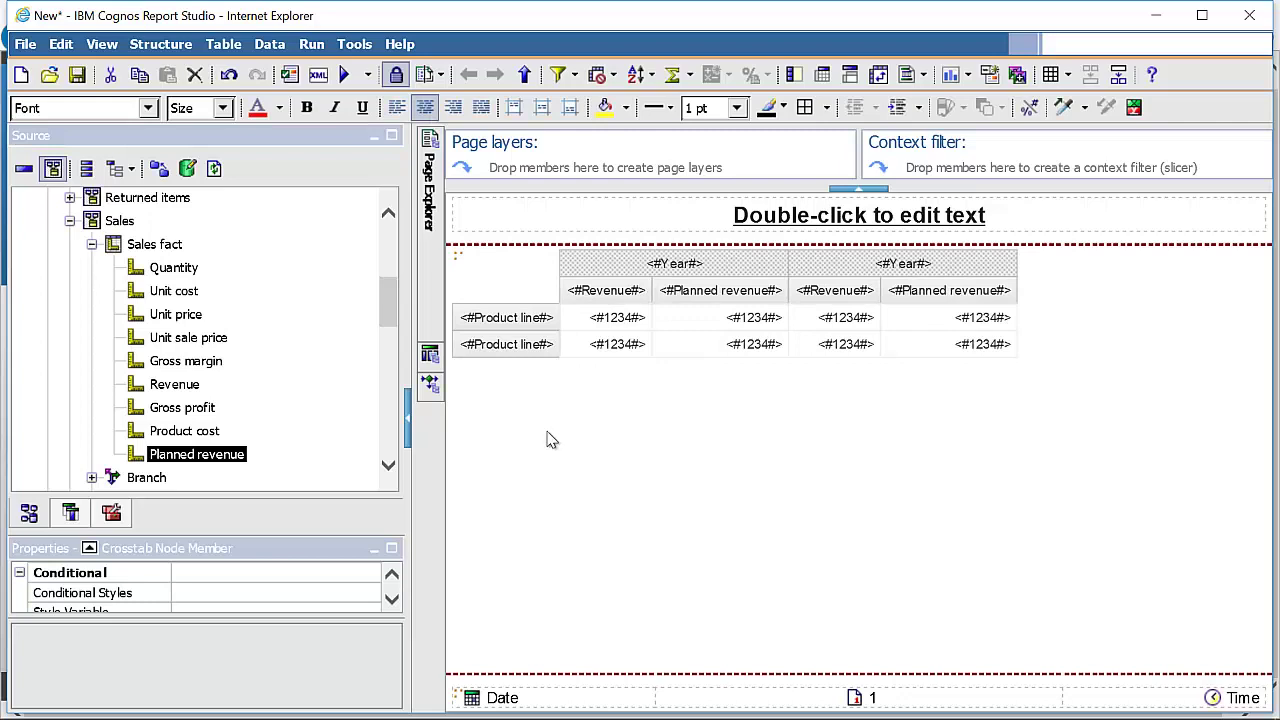
# Step: Insert a % (Revenue, Planned revenue) calculation from the Revenue and Planned revenue columns
pyautogui.click(606, 292)
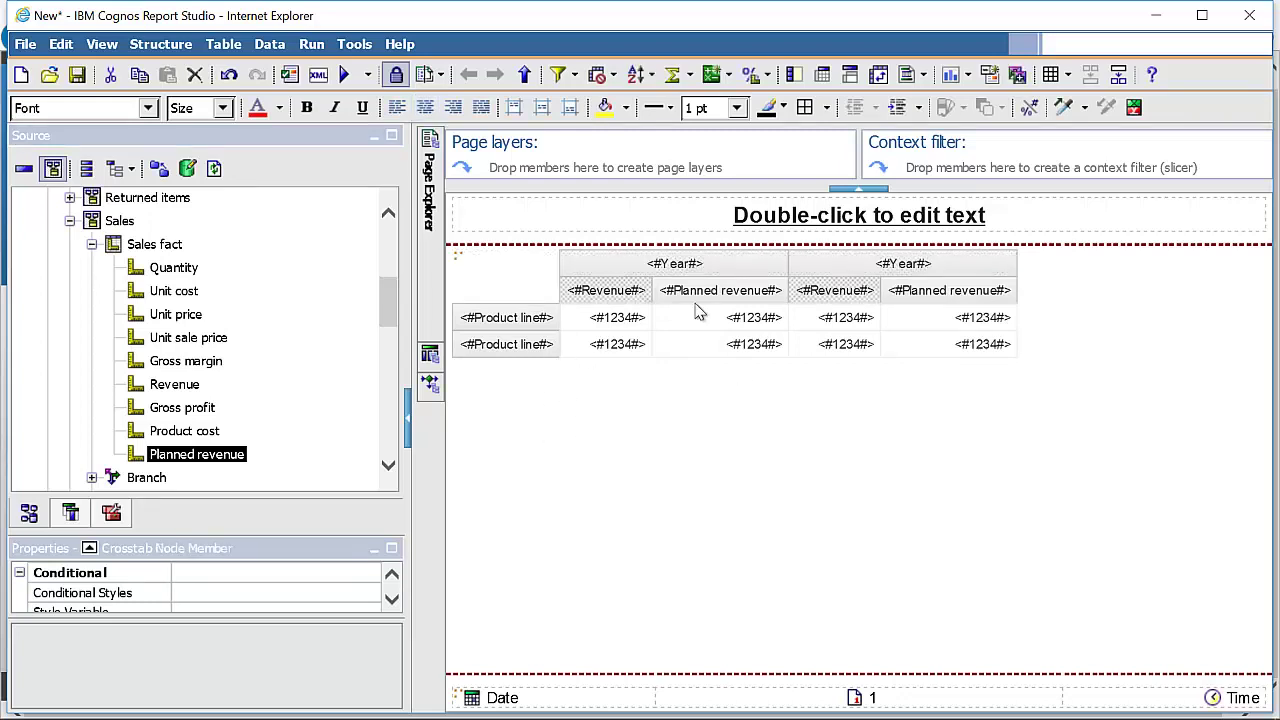
pyautogui.keyDown('ctrl'); pyautogui.click(686, 302); pyautogui.keyUp('ctrl')
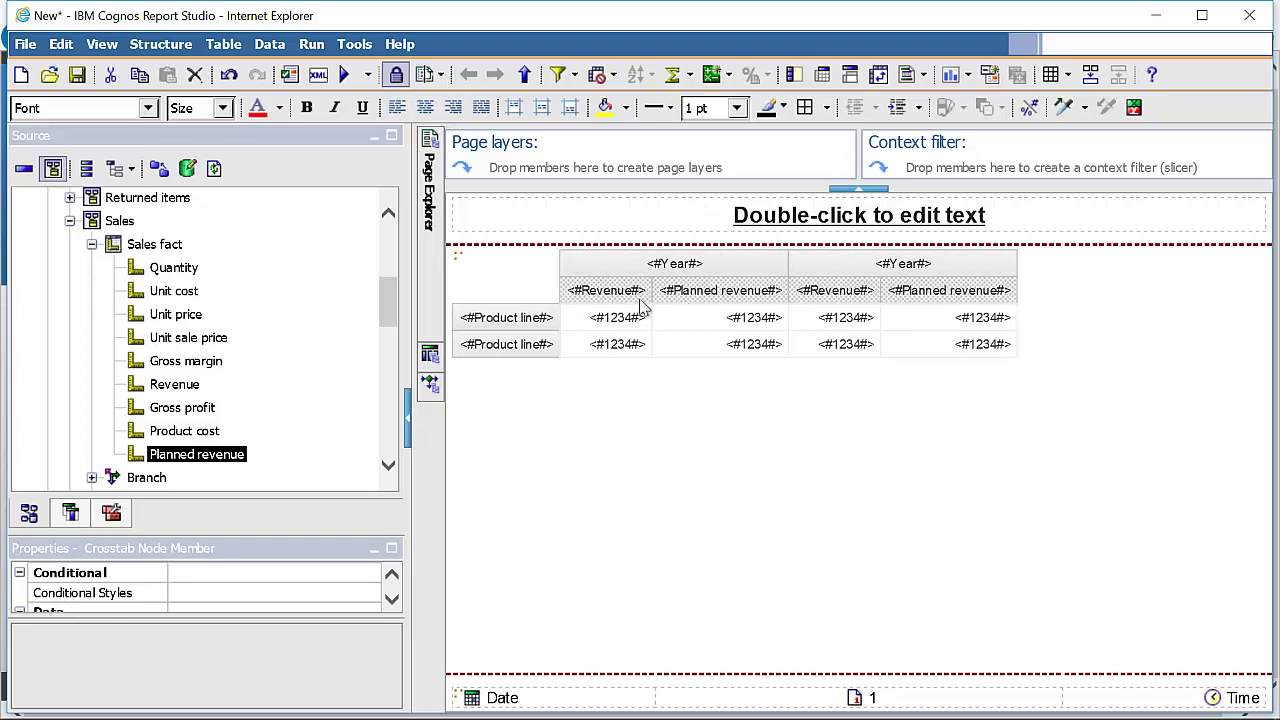
pyautogui.click(641, 303)
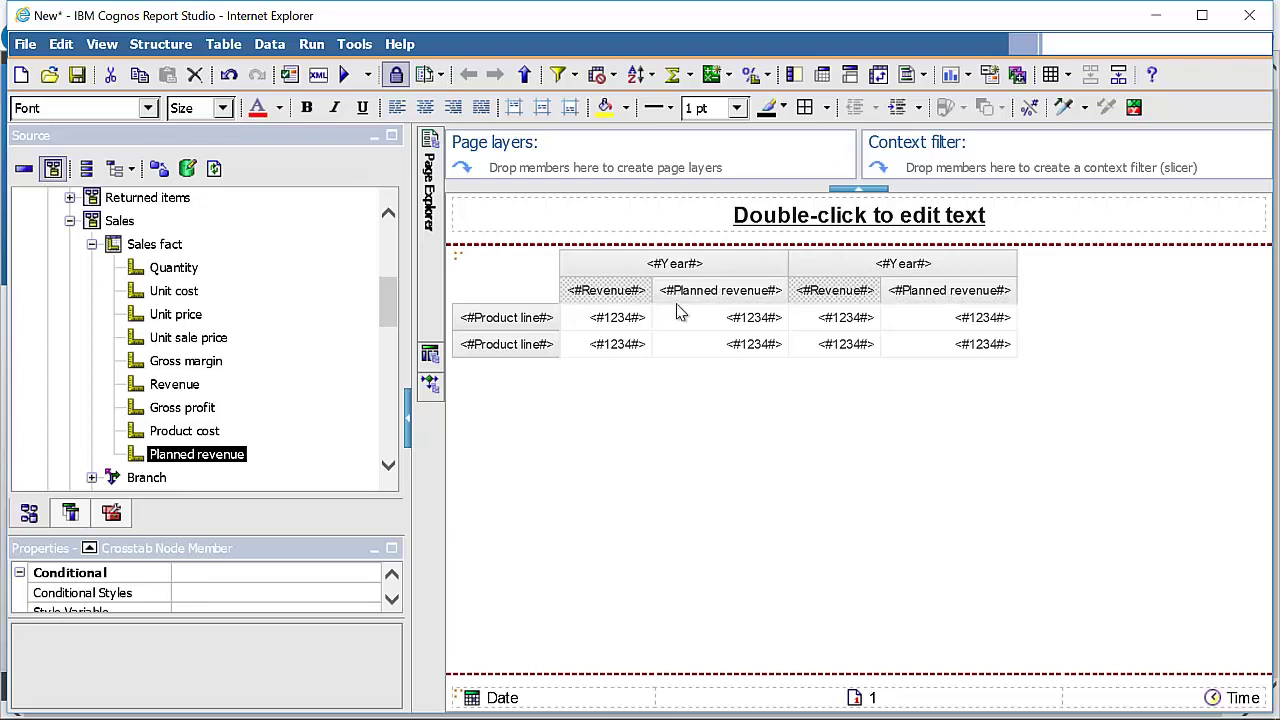
pyautogui.click(678, 312)
pyautogui.click(670, 304)
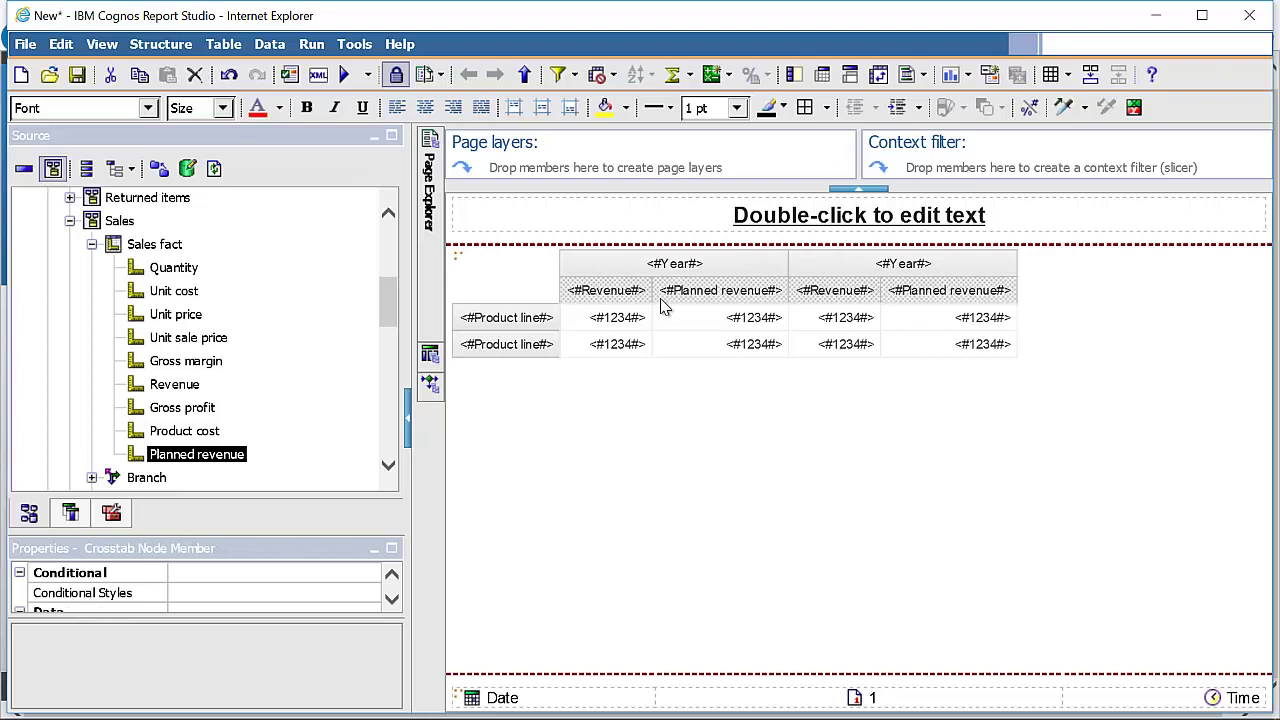
pyautogui.click(729, 76)
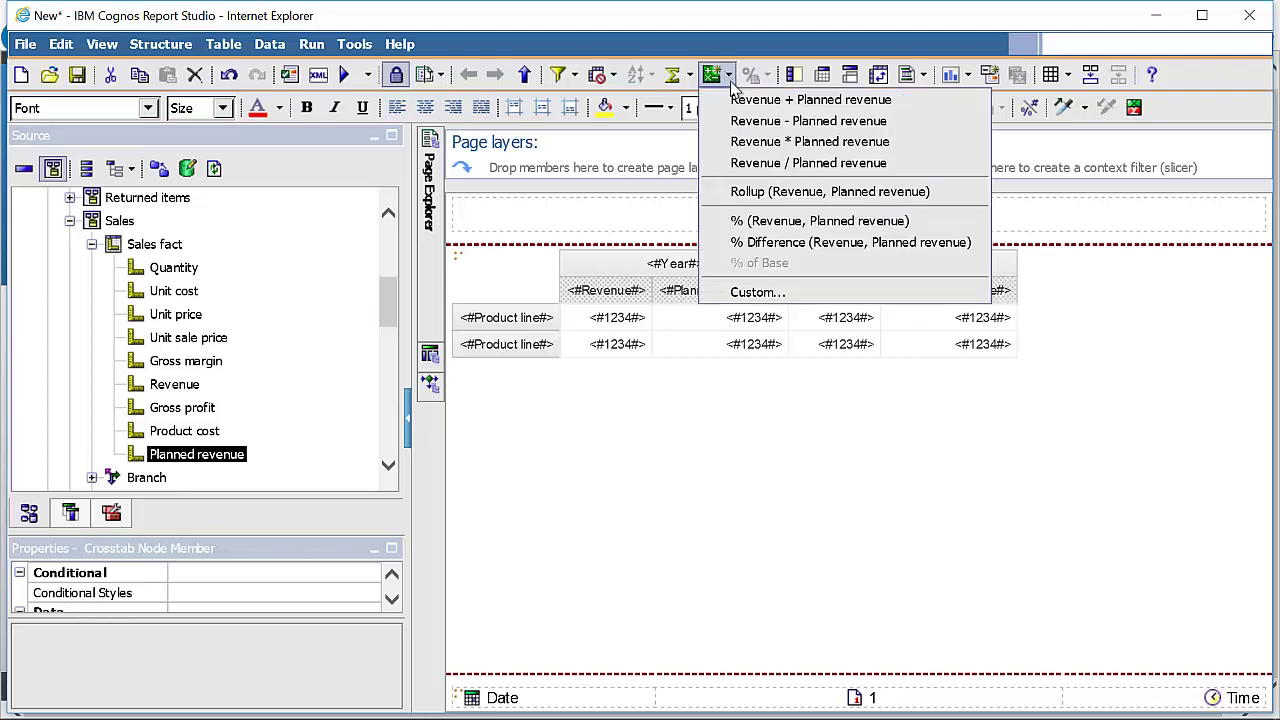
pyautogui.click(815, 227)
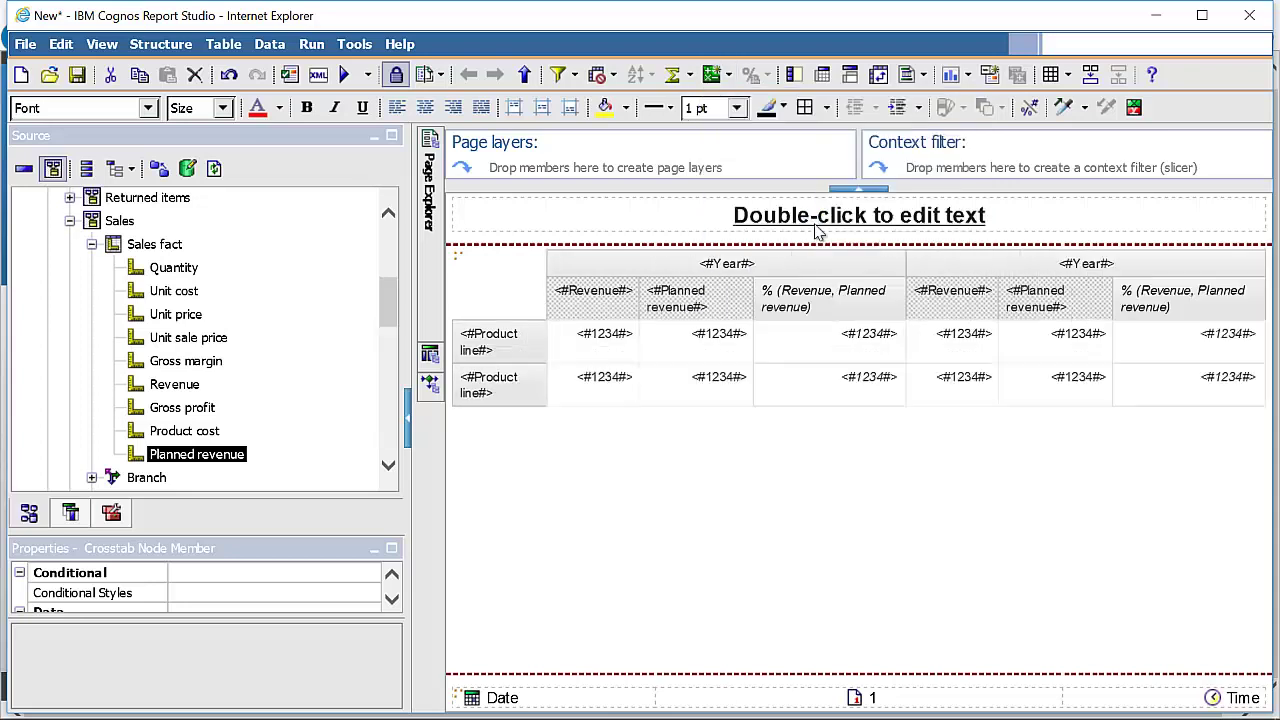
# Step: Rename the % (Revenue, Planned revenue) data item in Query1 as Target % and return to Page1 of the report
pyautogui.click(838, 316)
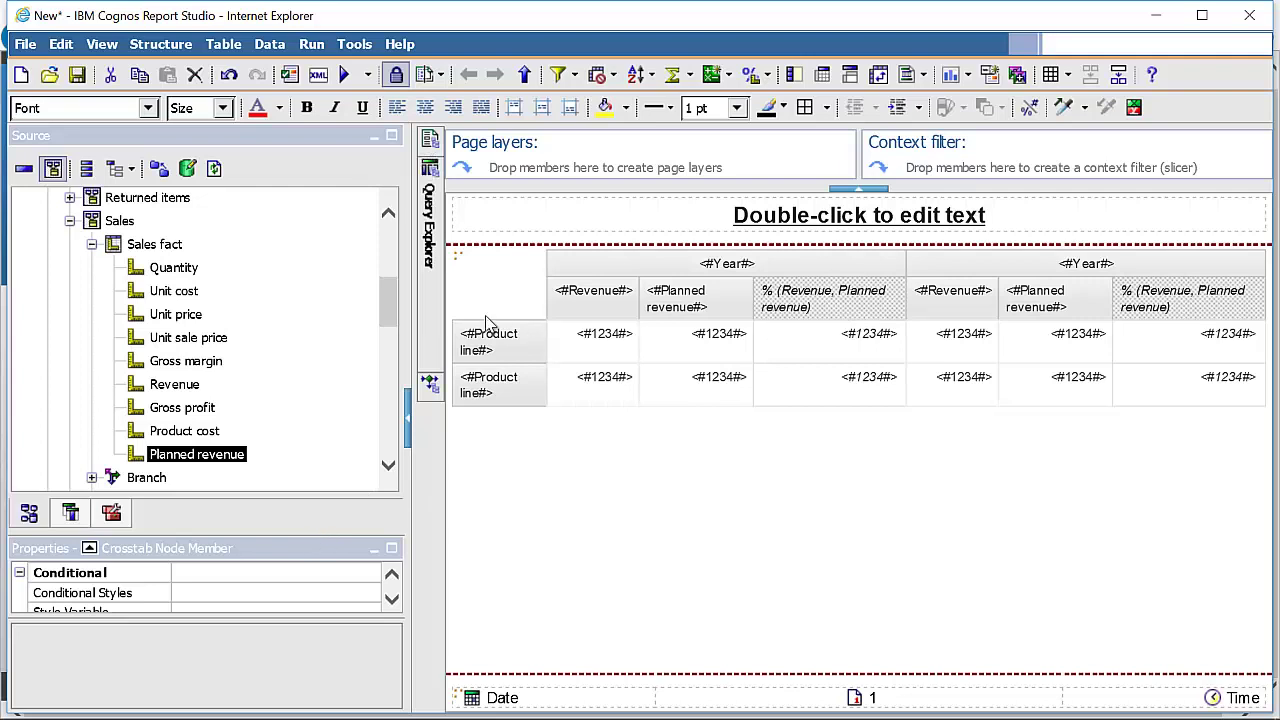
pyautogui.moveTo(421, 314)
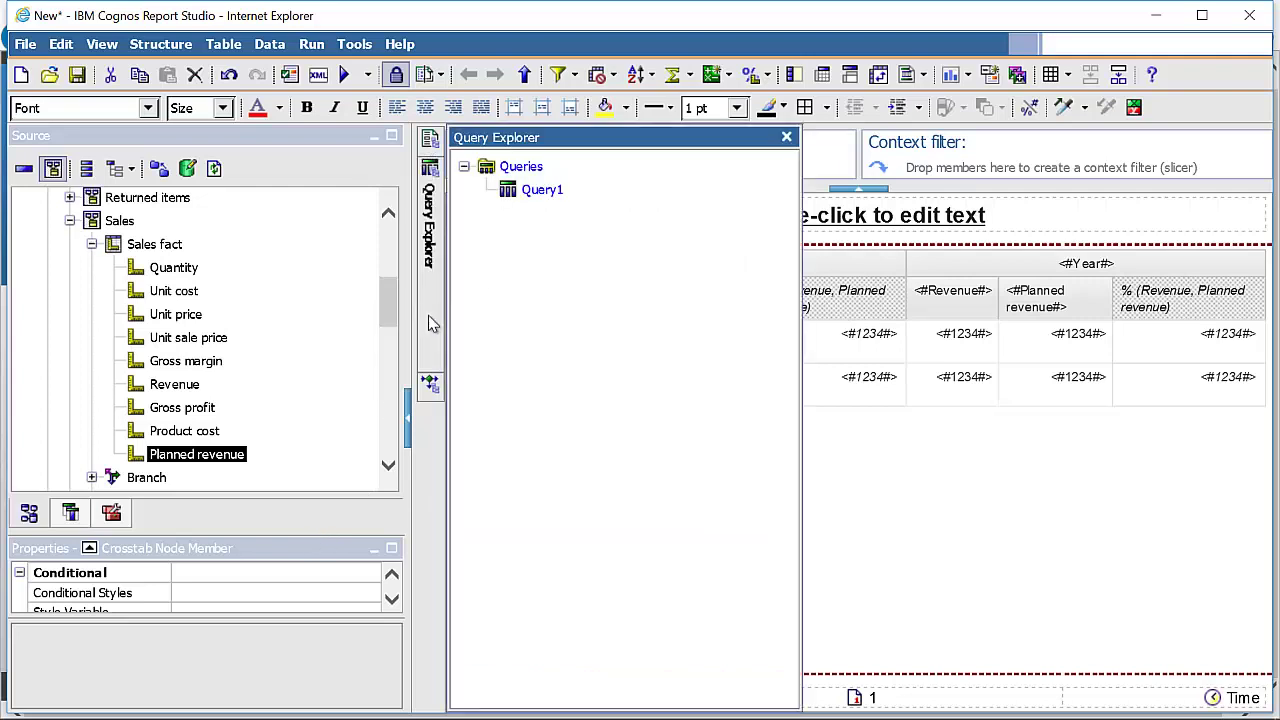
pyautogui.click(541, 191)
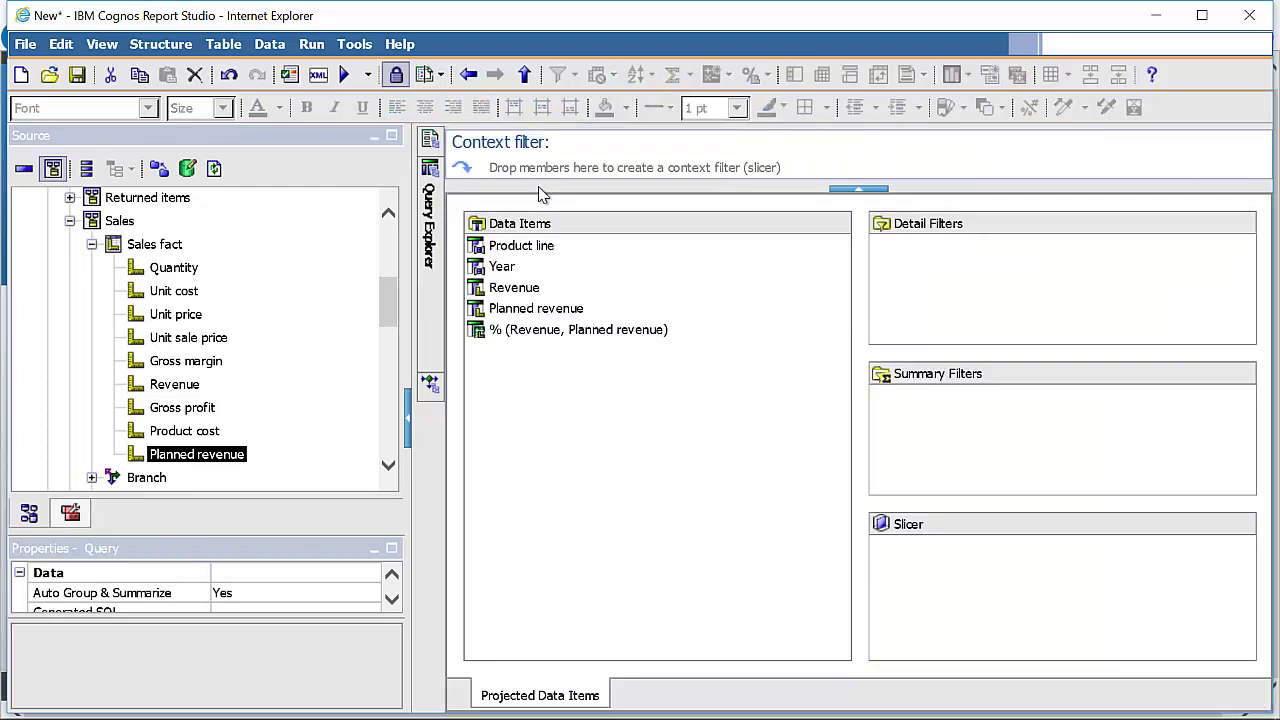
pyautogui.click(557, 346)
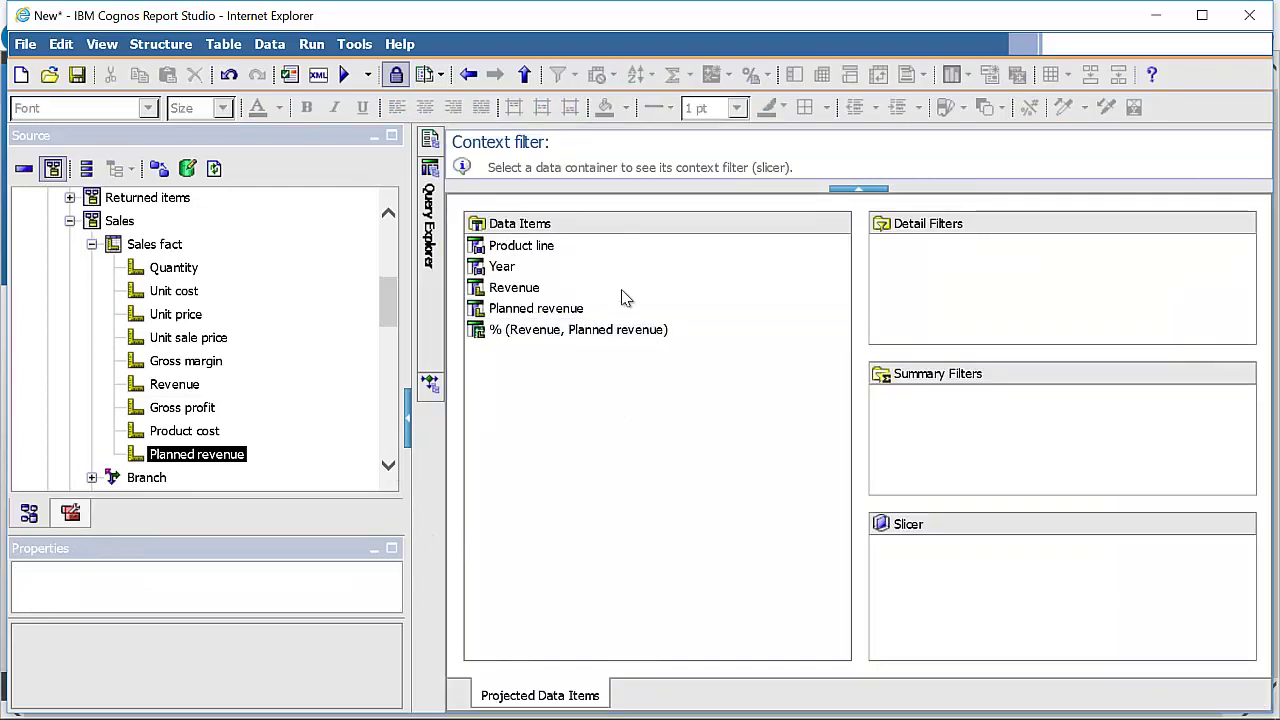
pyautogui.click(530, 334)
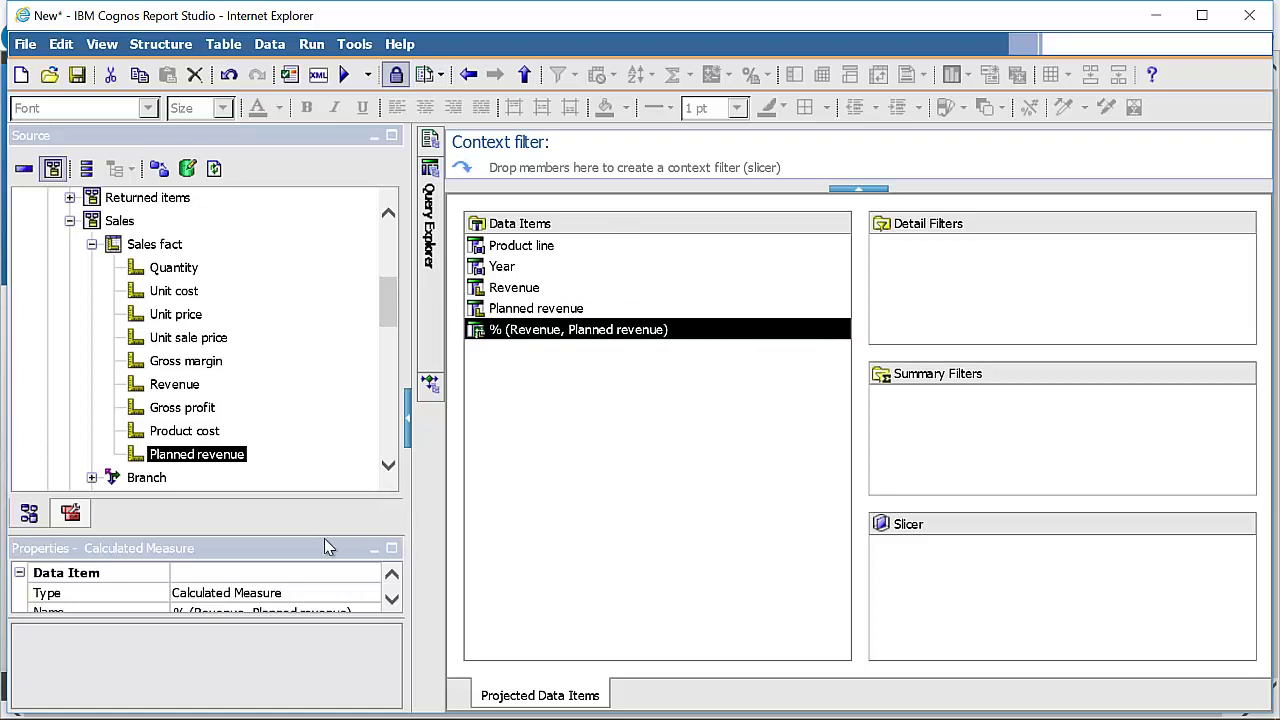
pyautogui.moveTo(325, 545); pyautogui.dragTo(325, 412)
pyautogui.click(343, 477)
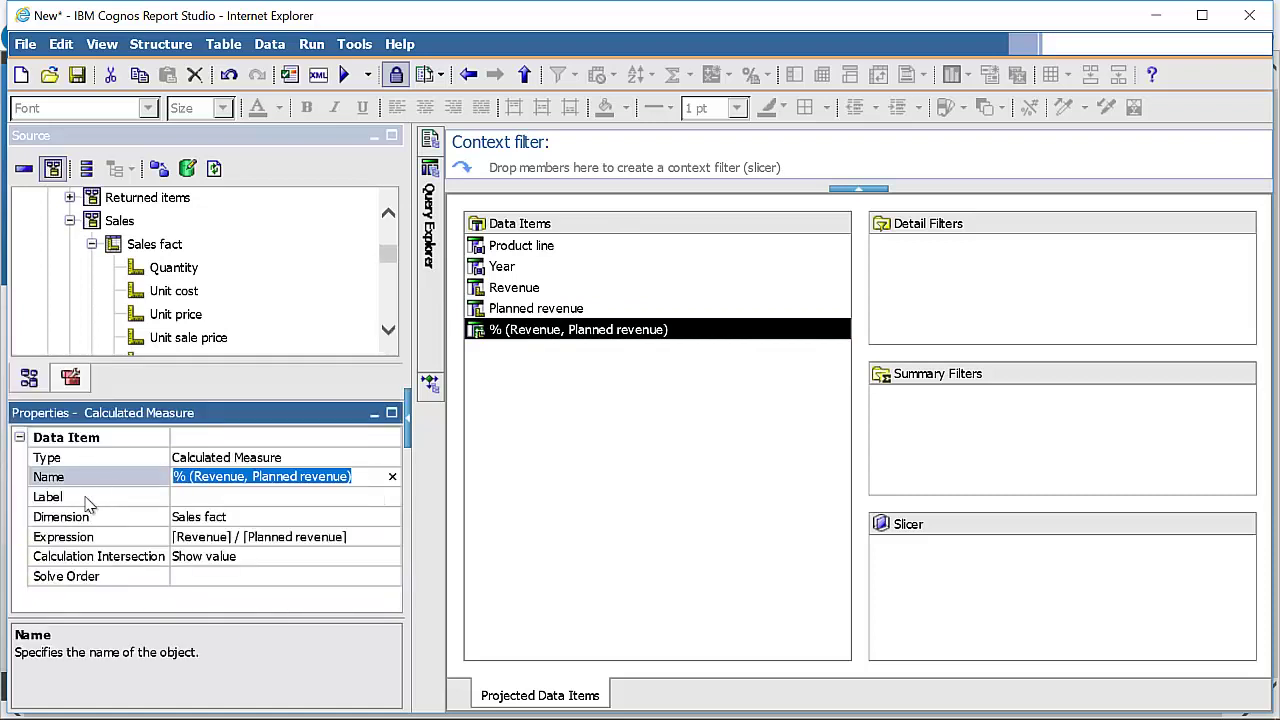
pyautogui.write('Tar')
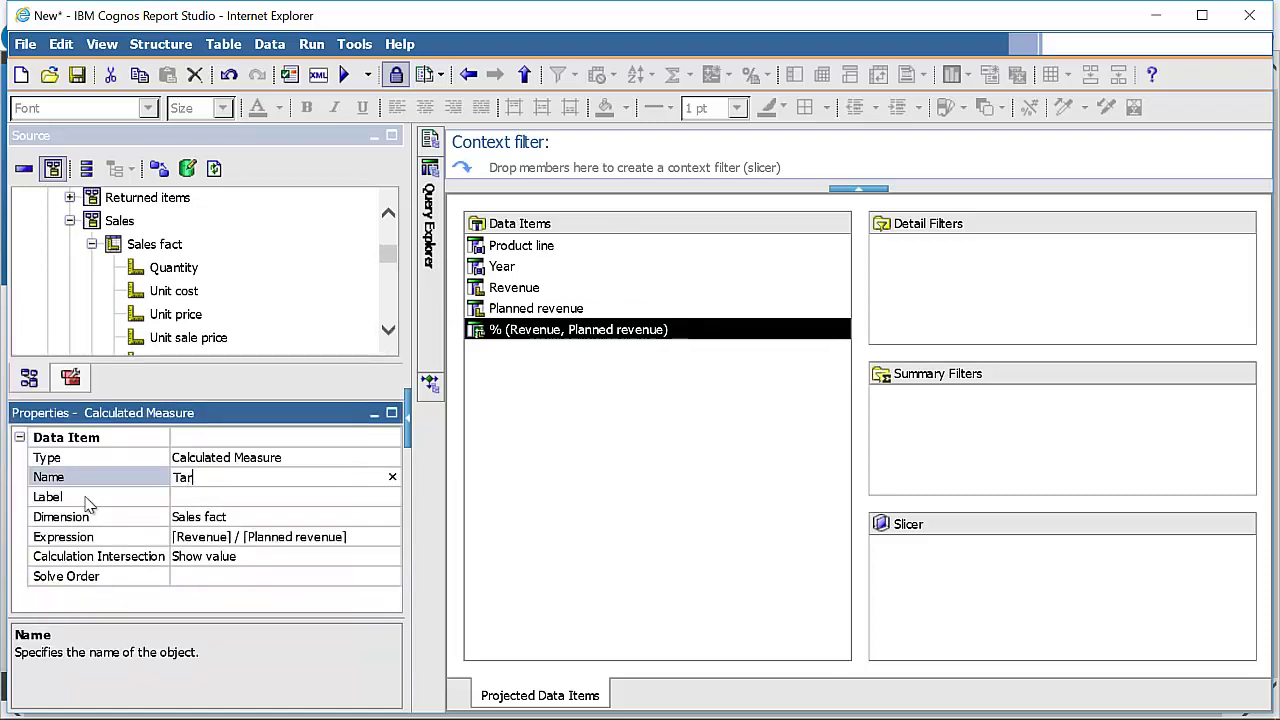
pyautogui.write('get %')
pyautogui.click(290, 497)
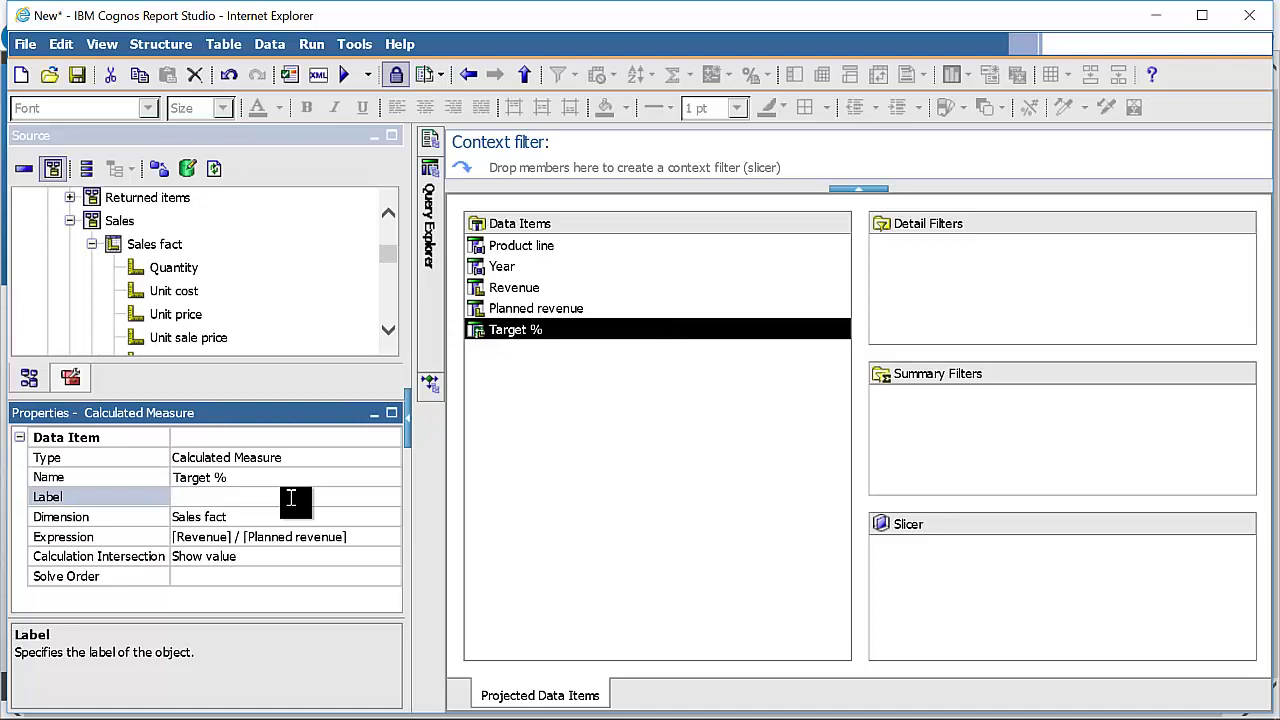
pyautogui.click(429, 140)
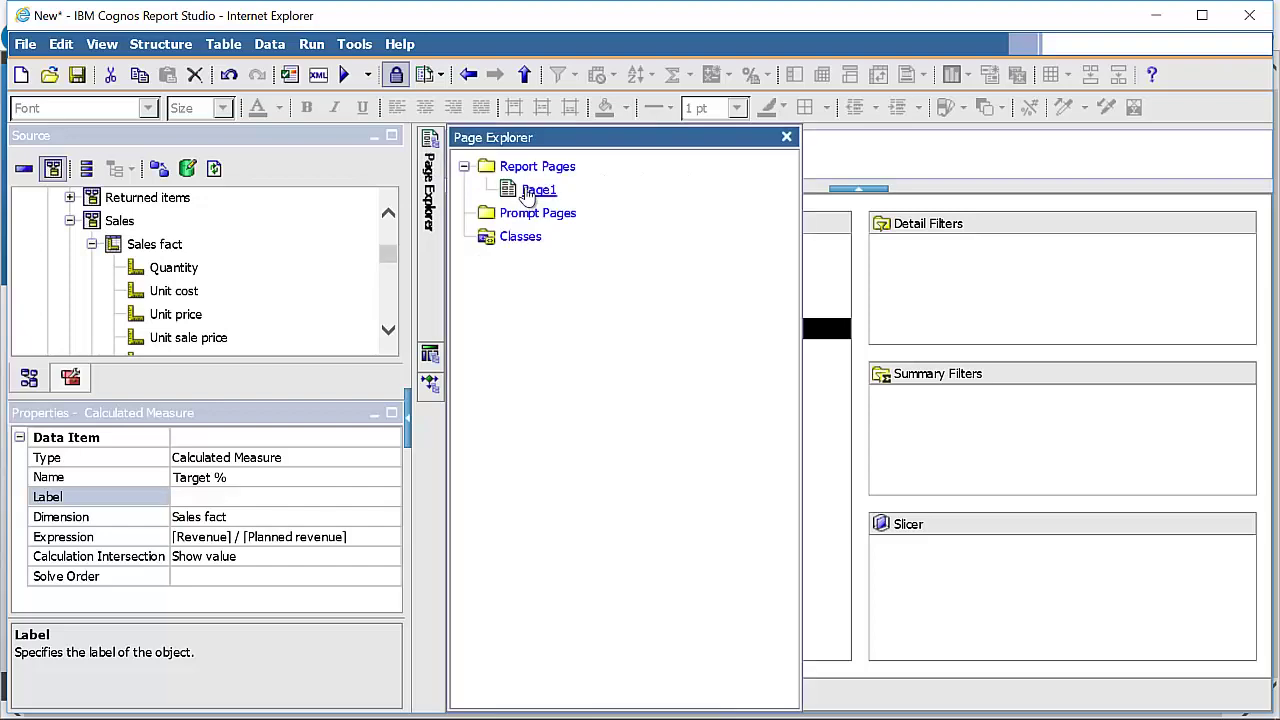
pyautogui.click(535, 190)
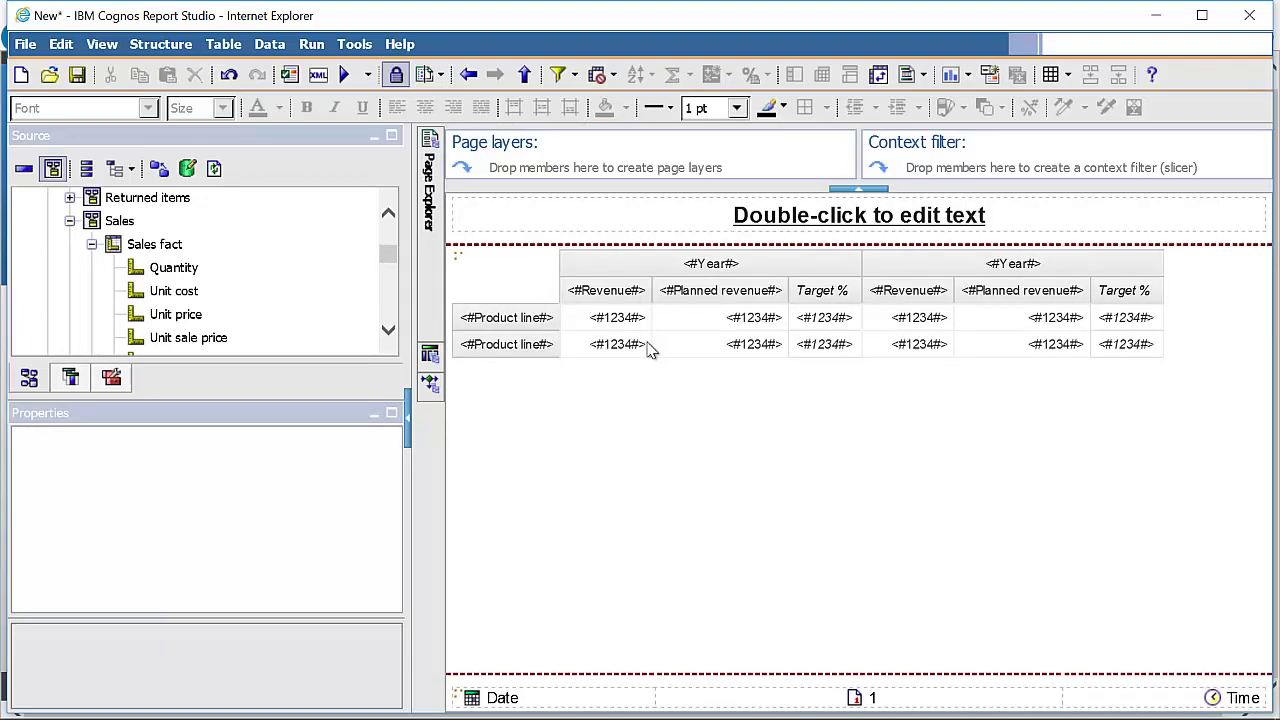
# Step: Add a Total summary for the Product line rows of the crosstab
pyautogui.click(552, 338)
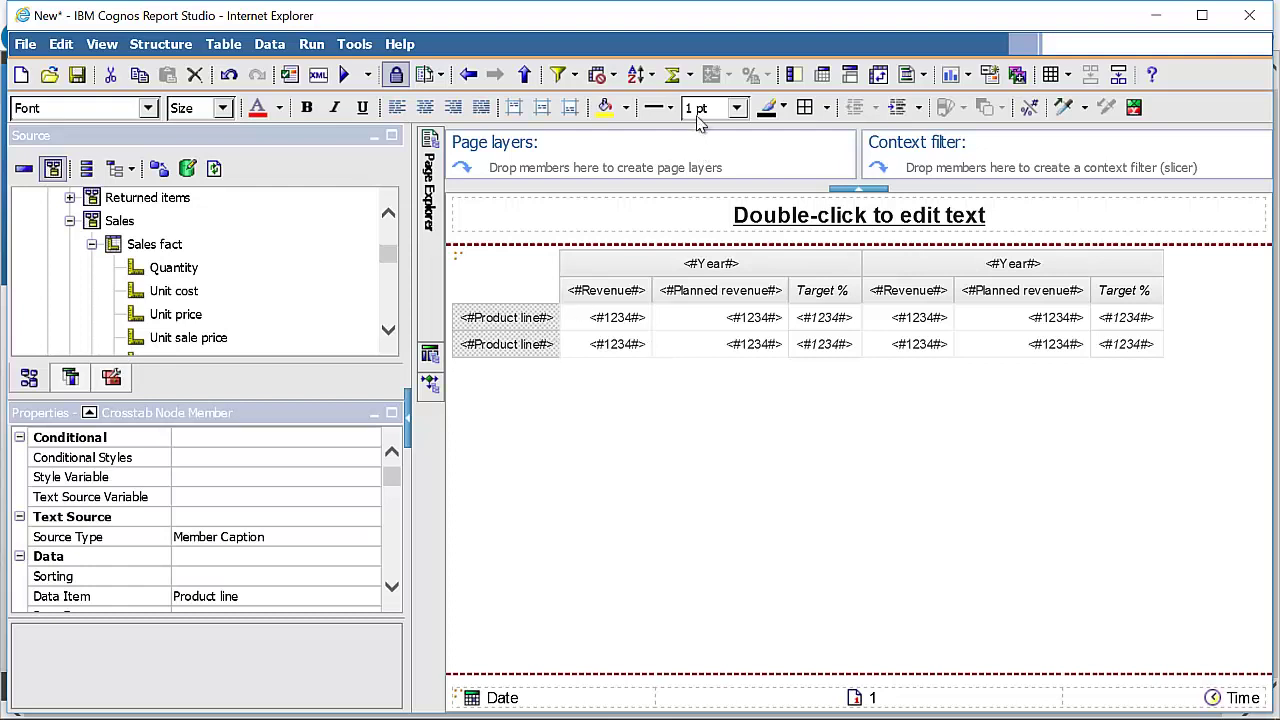
pyautogui.click(691, 76)
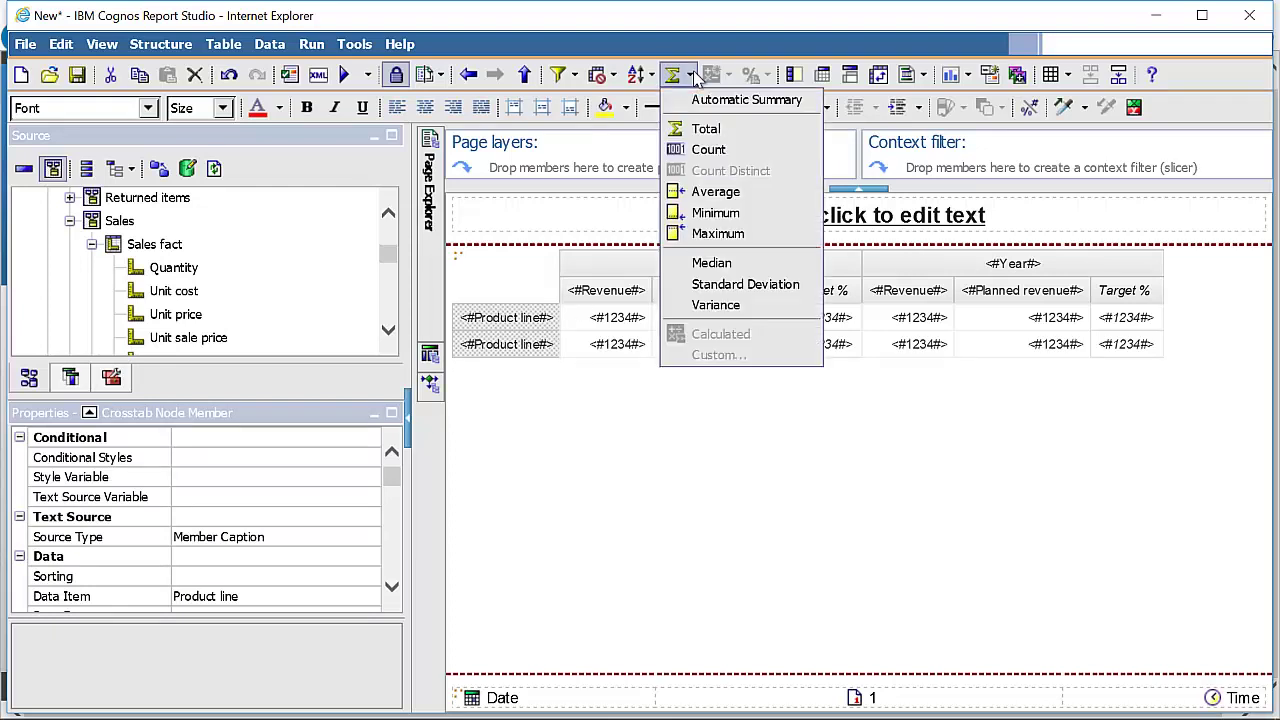
pyautogui.click(718, 131)
# Step: Apply 1 pt solid black borders to the crosstab corner, the Product line and Total row headings, and the Year headings
pyautogui.click(533, 302)
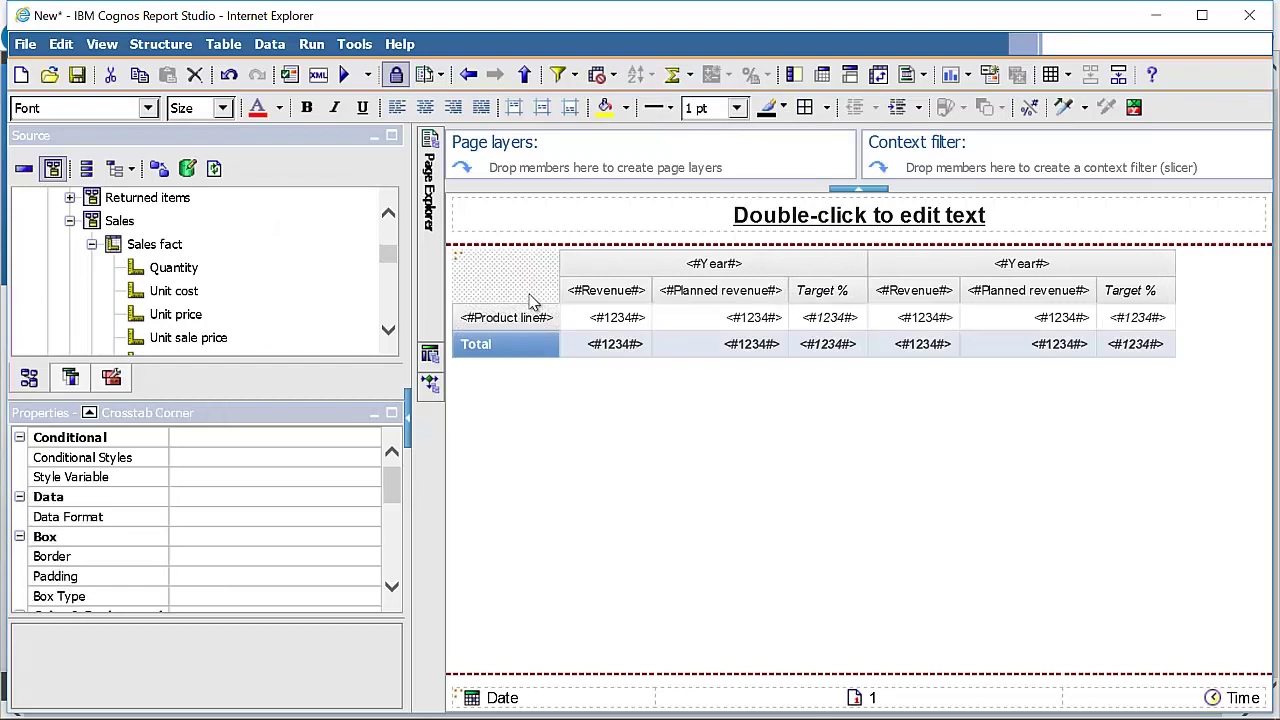
pyautogui.click(806, 108)
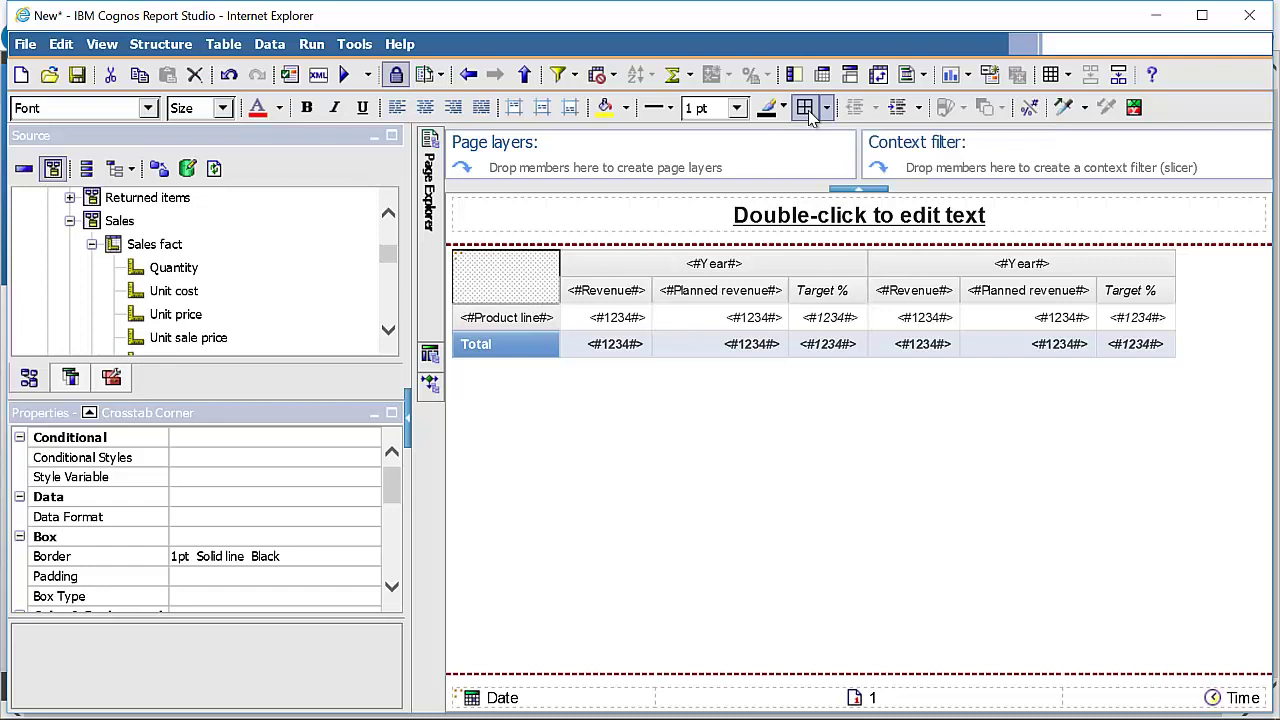
pyautogui.click(544, 330)
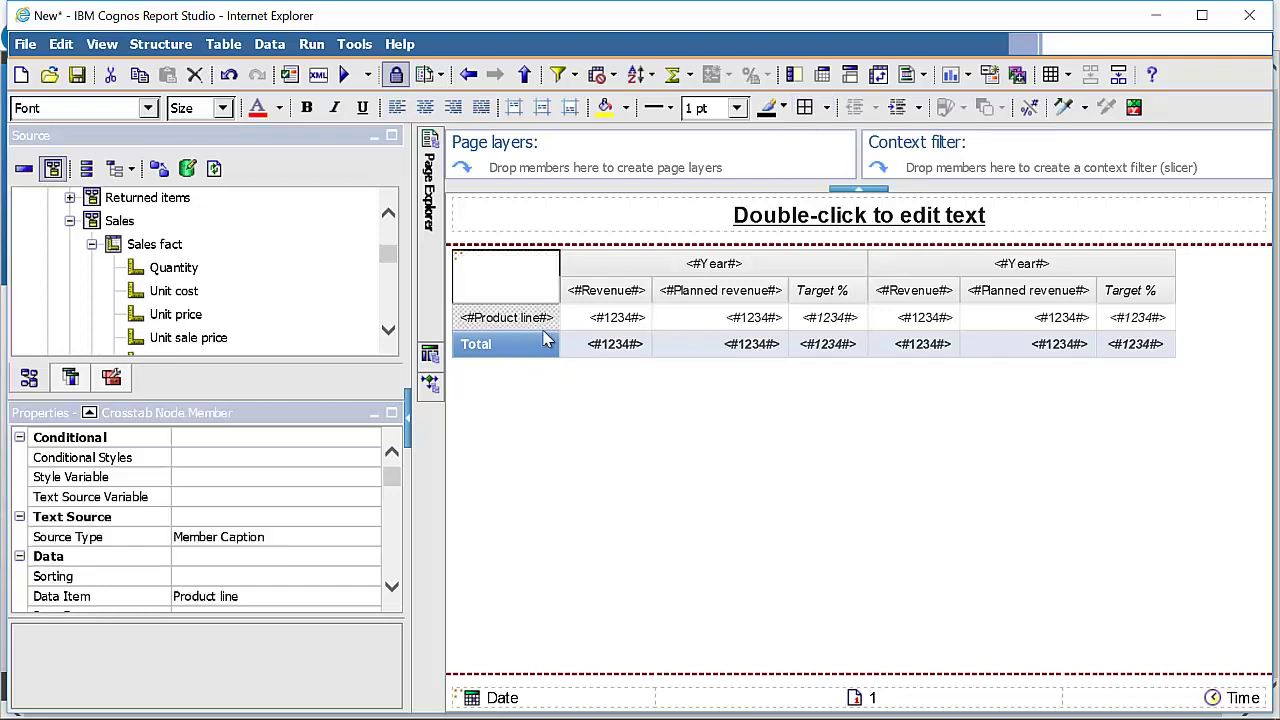
pyautogui.click(545, 340)
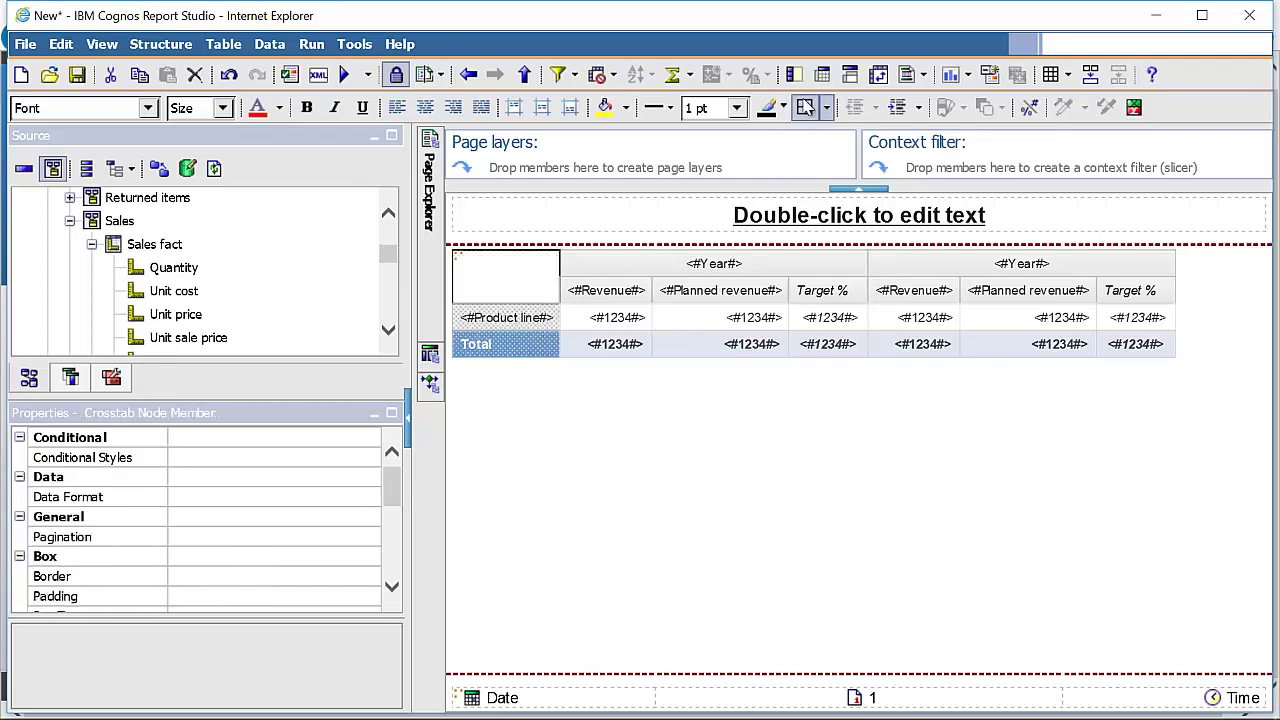
pyautogui.click(806, 108)
pyautogui.click(793, 274)
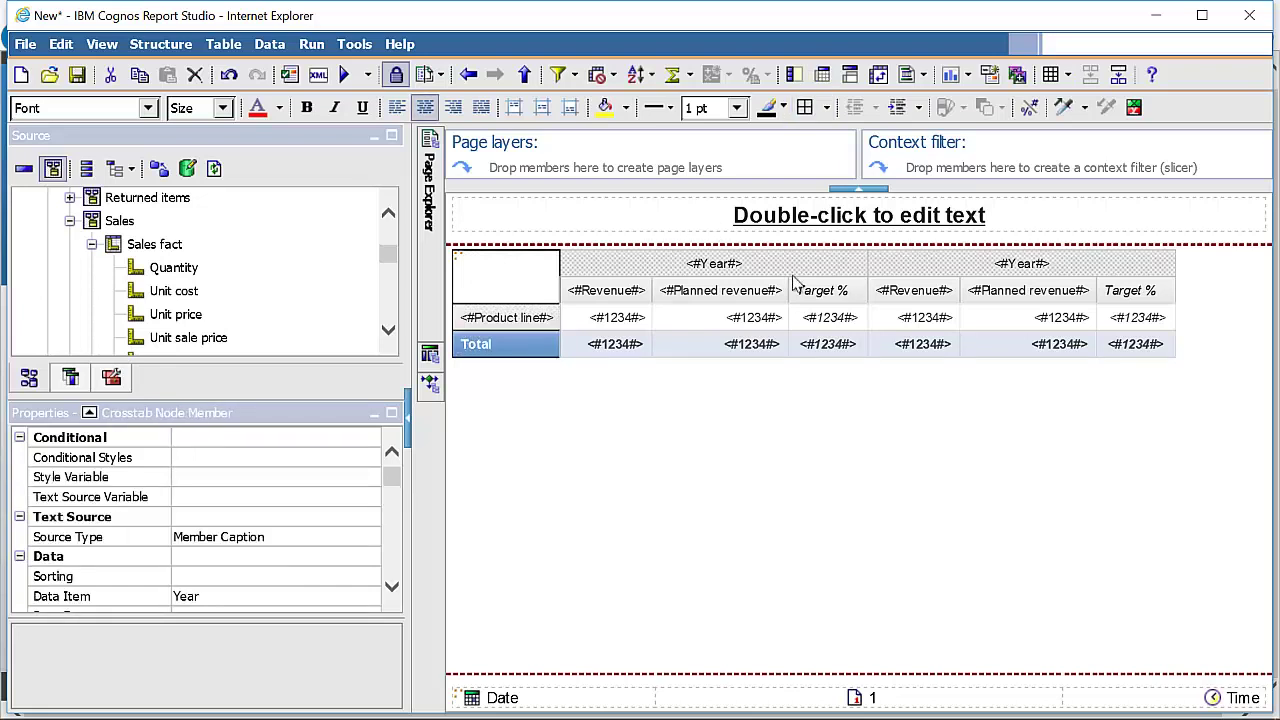
pyautogui.click(808, 108)
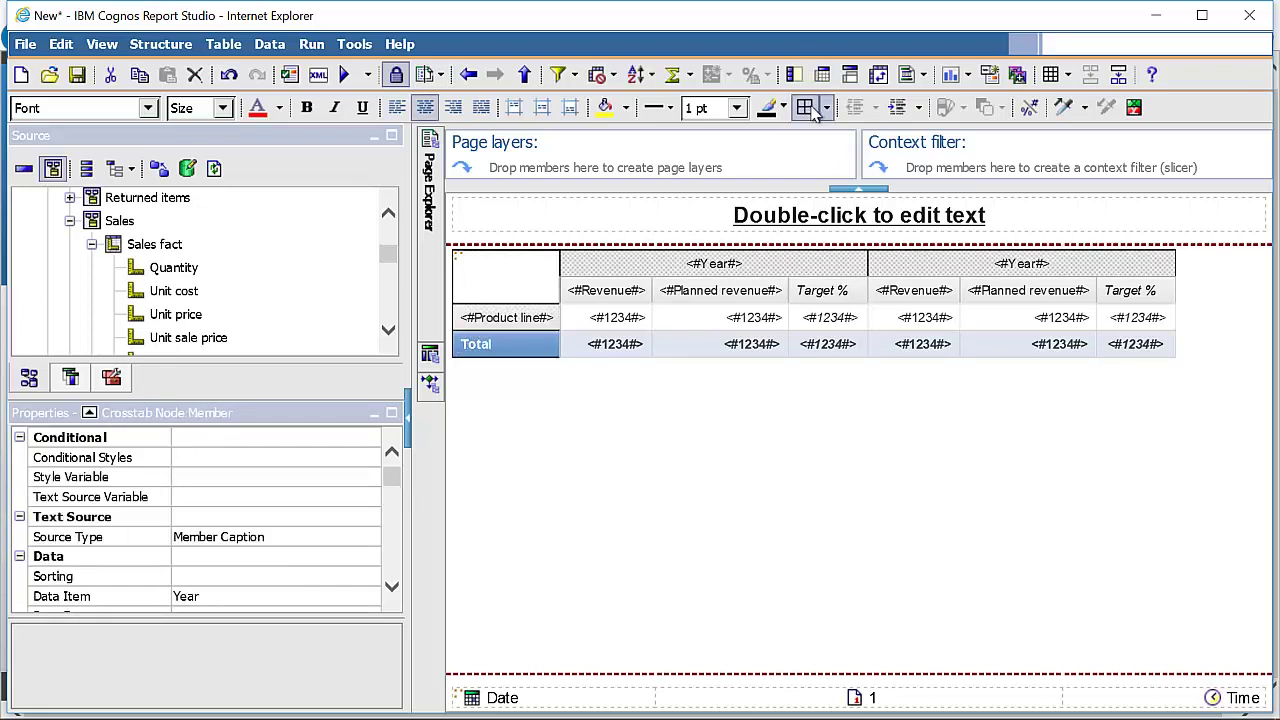
# Step: Apply 1 pt solid green borders to the Revenue columns, including their headings, detail cells and total cells
pyautogui.click(640, 317)
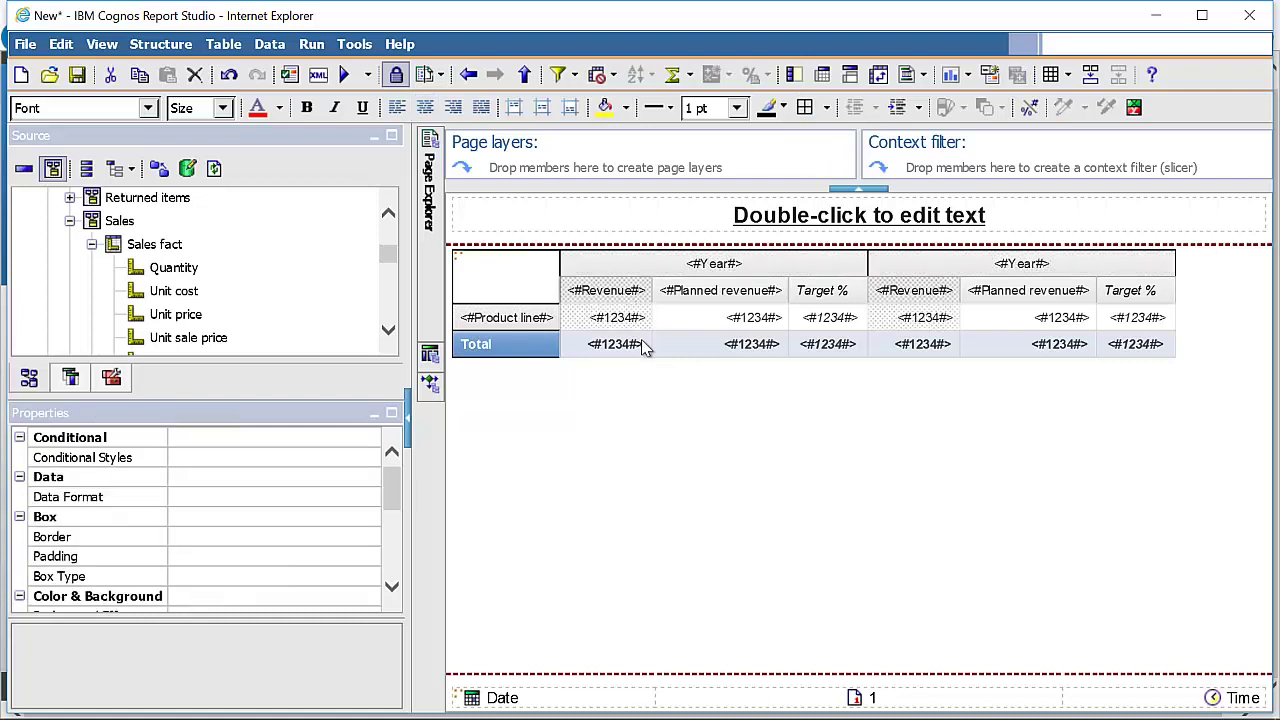
pyautogui.click(645, 345)
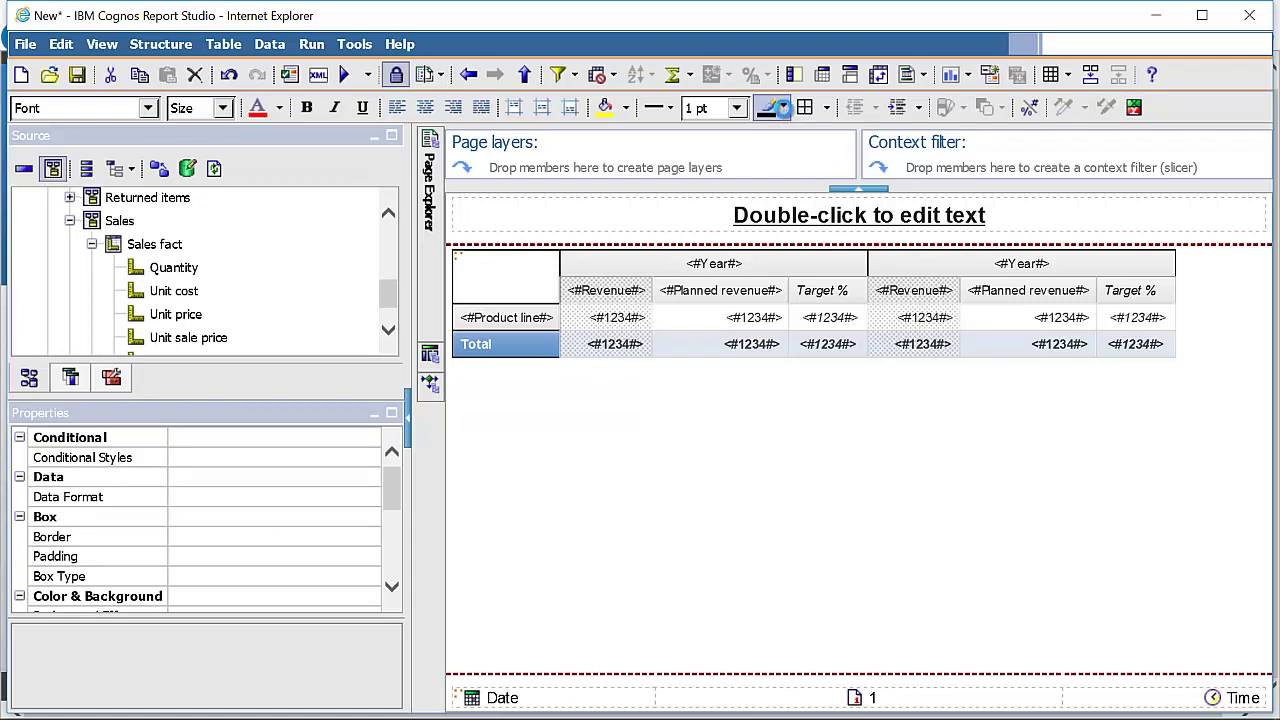
pyautogui.click(785, 111)
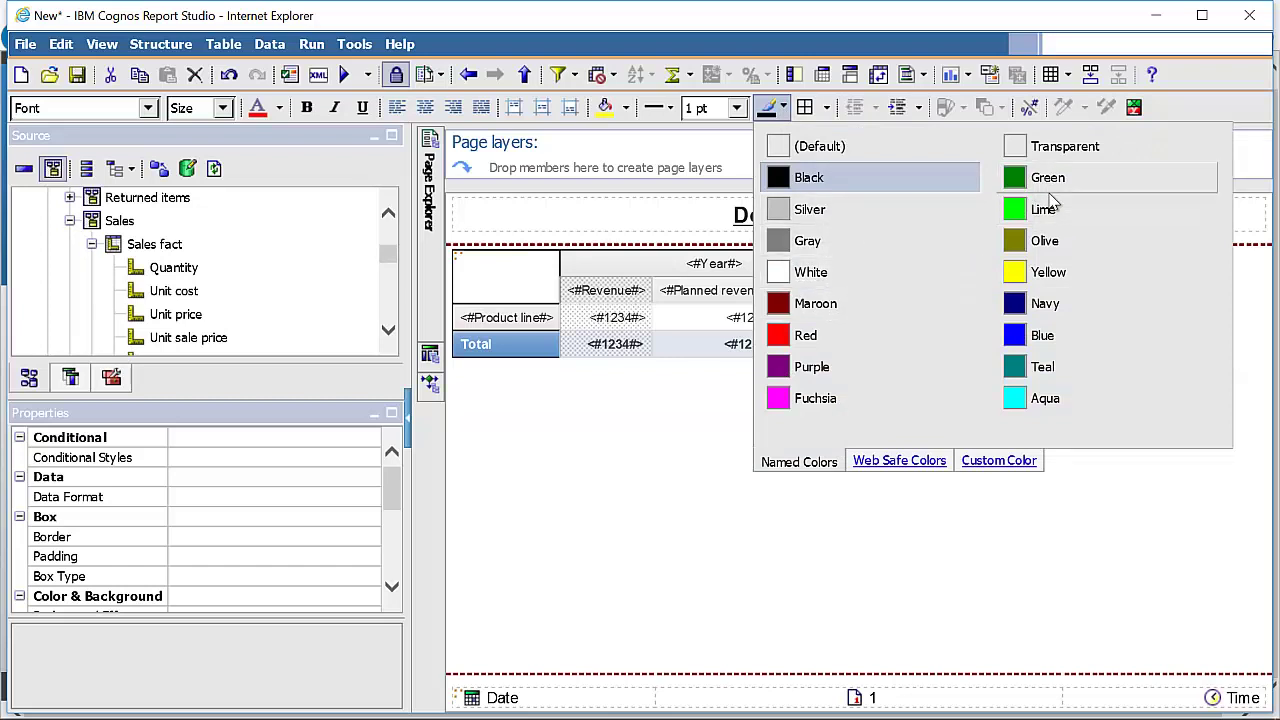
pyautogui.click(1049, 192)
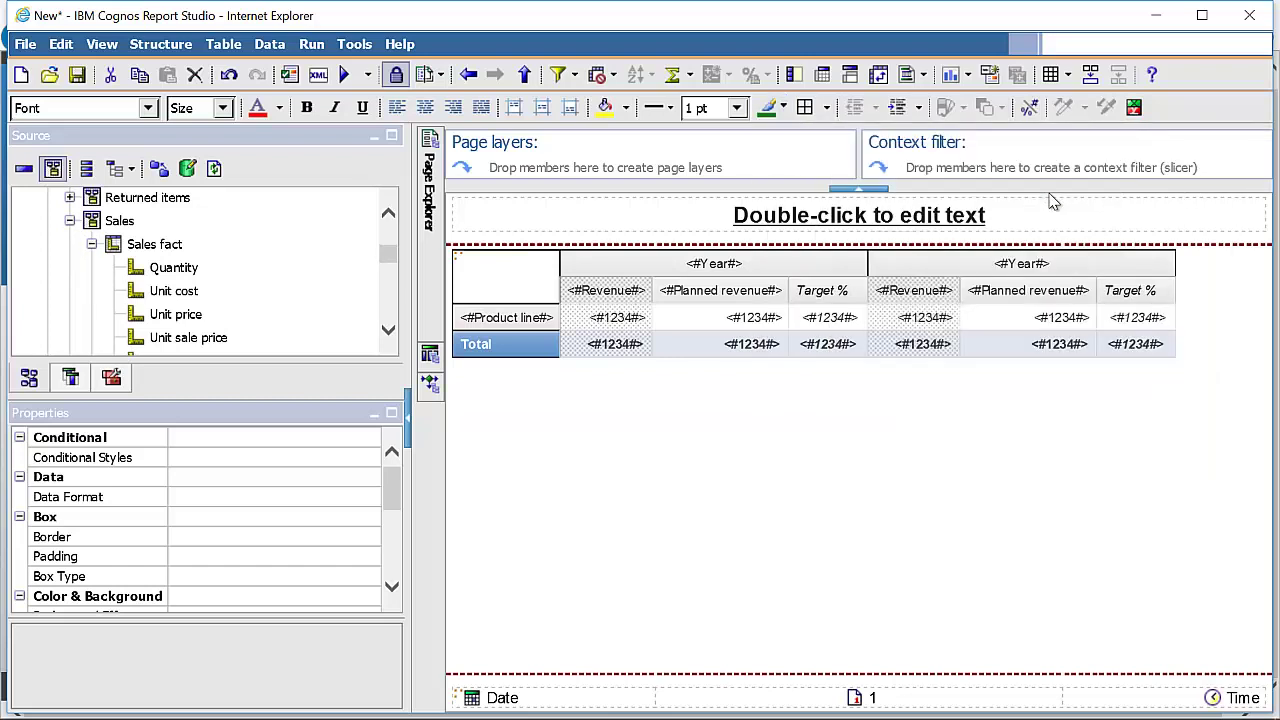
pyautogui.click(806, 107)
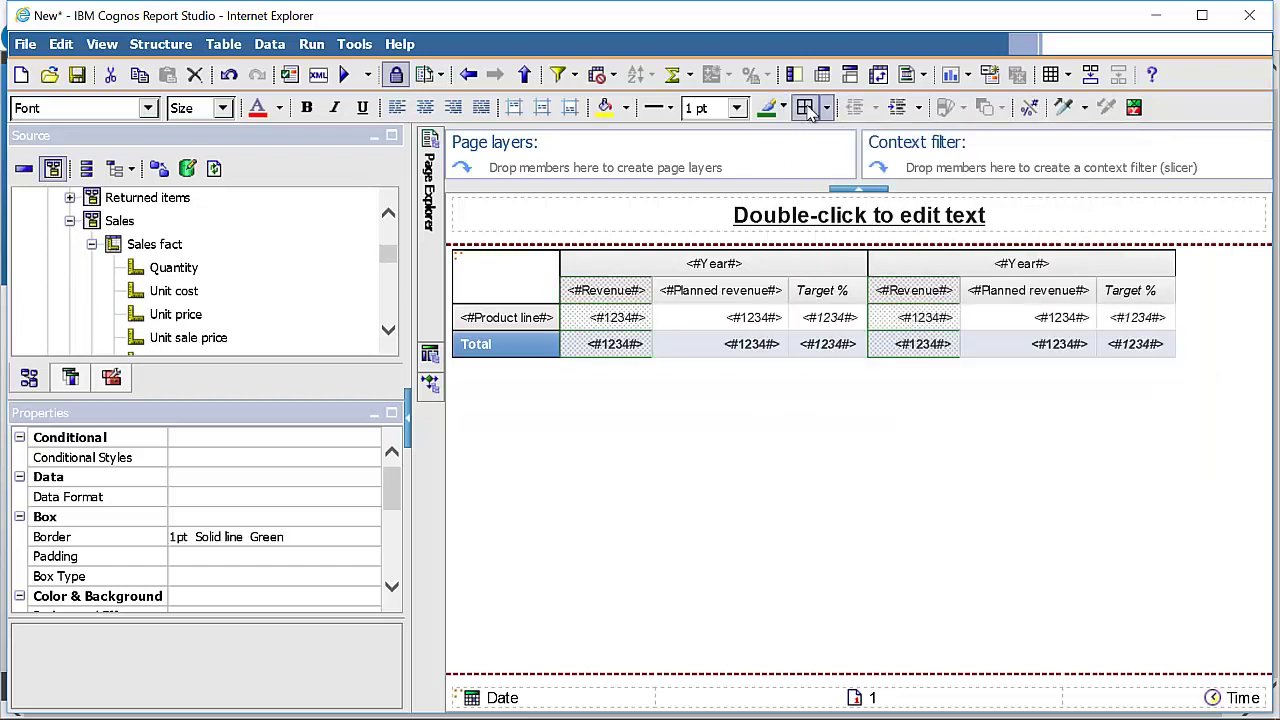
# Step: Apply 1 pt blue borders to the Planned revenue headings, detail cells and total cells
pyautogui.click(742, 292)
pyautogui.click(733, 317)
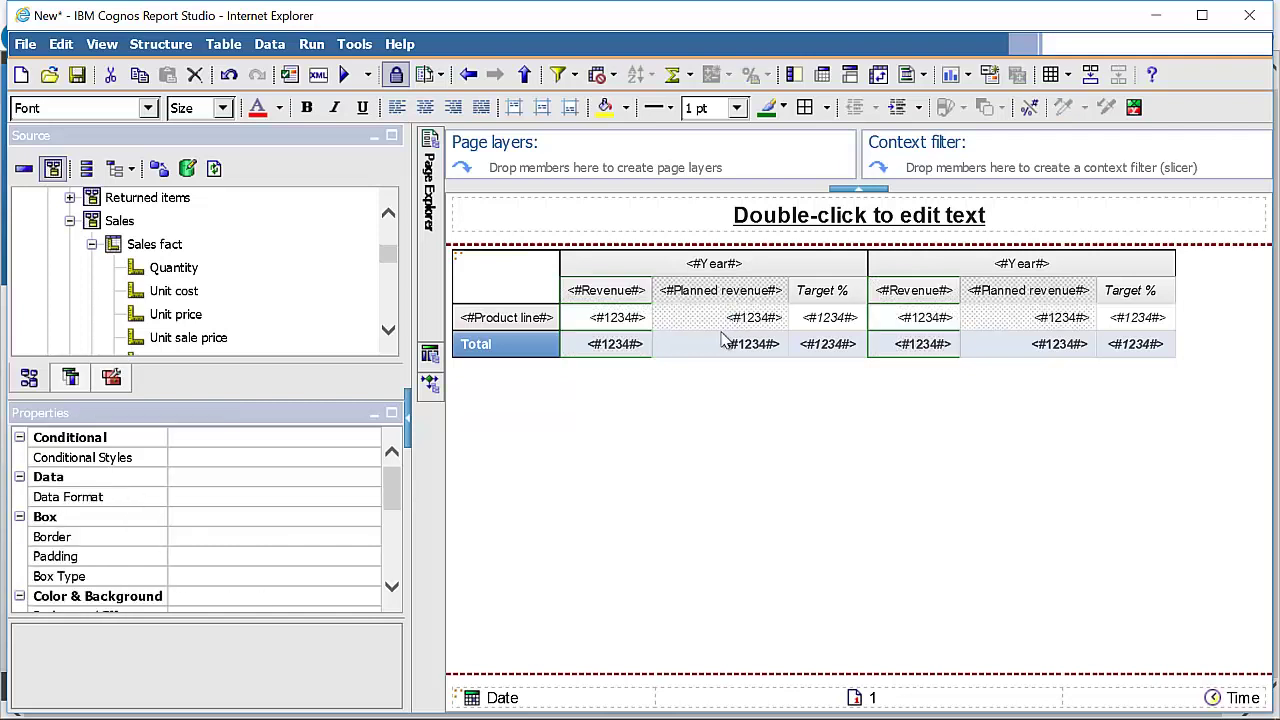
pyautogui.keyDown('ctrl'); pyautogui.click(718, 350); pyautogui.keyUp('ctrl')
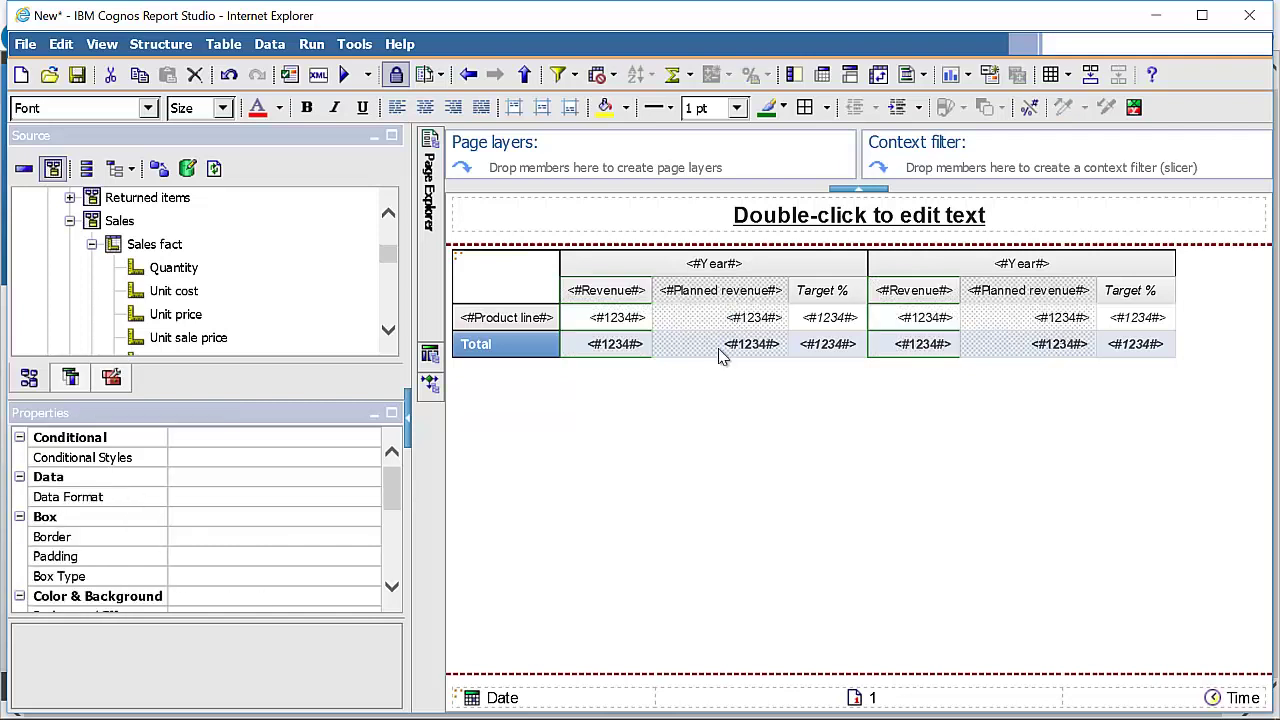
pyautogui.click(785, 108)
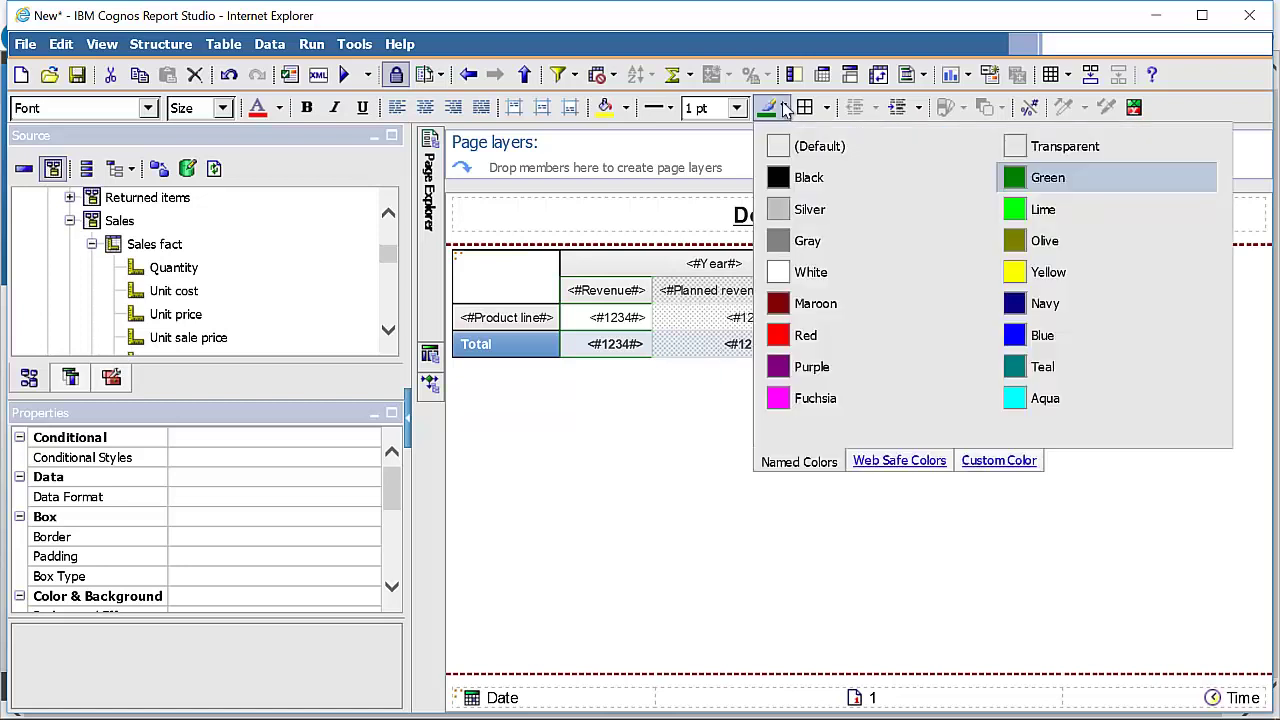
pyautogui.click(1045, 330)
# Step: Apply 1 pt solid purple borders to the Target % headings, detail cells and total cells, and clear the selection
pyautogui.click(856, 292)
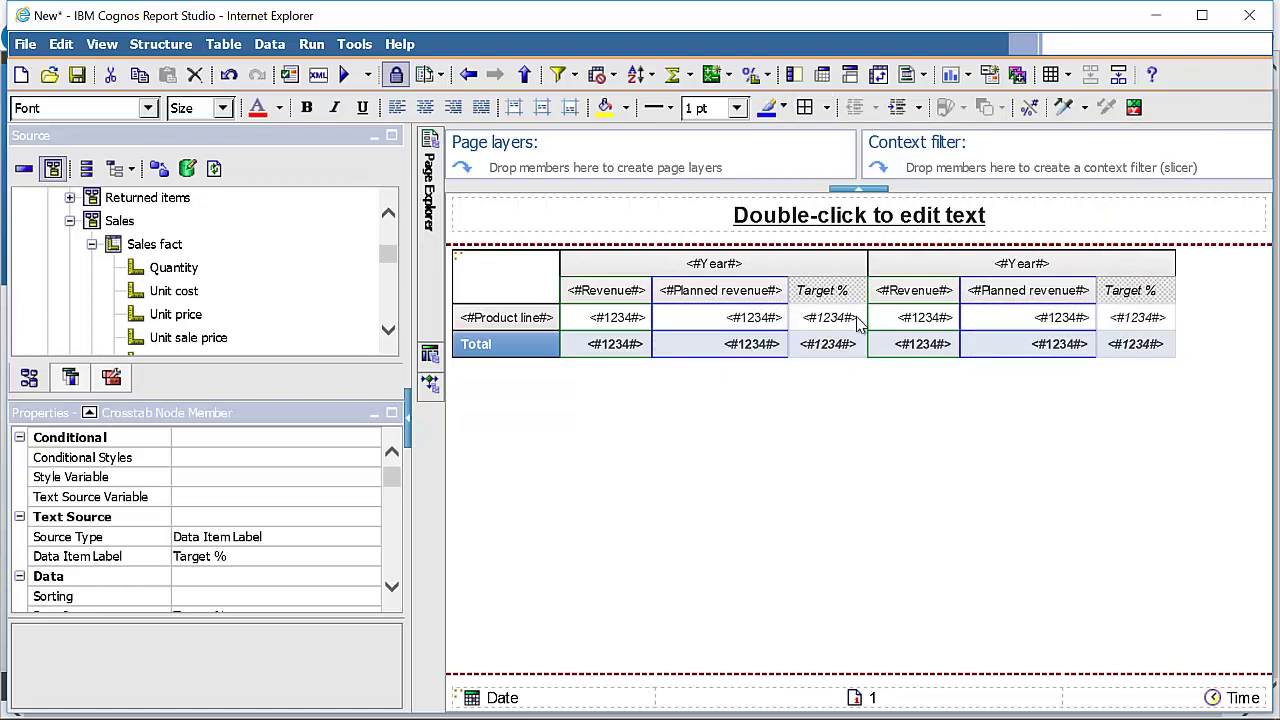
pyautogui.keyDown('ctrl'); pyautogui.click(857, 318); pyautogui.keyUp('ctrl')
pyautogui.keyDown('ctrl'); pyautogui.click(858, 344); pyautogui.keyUp('ctrl')
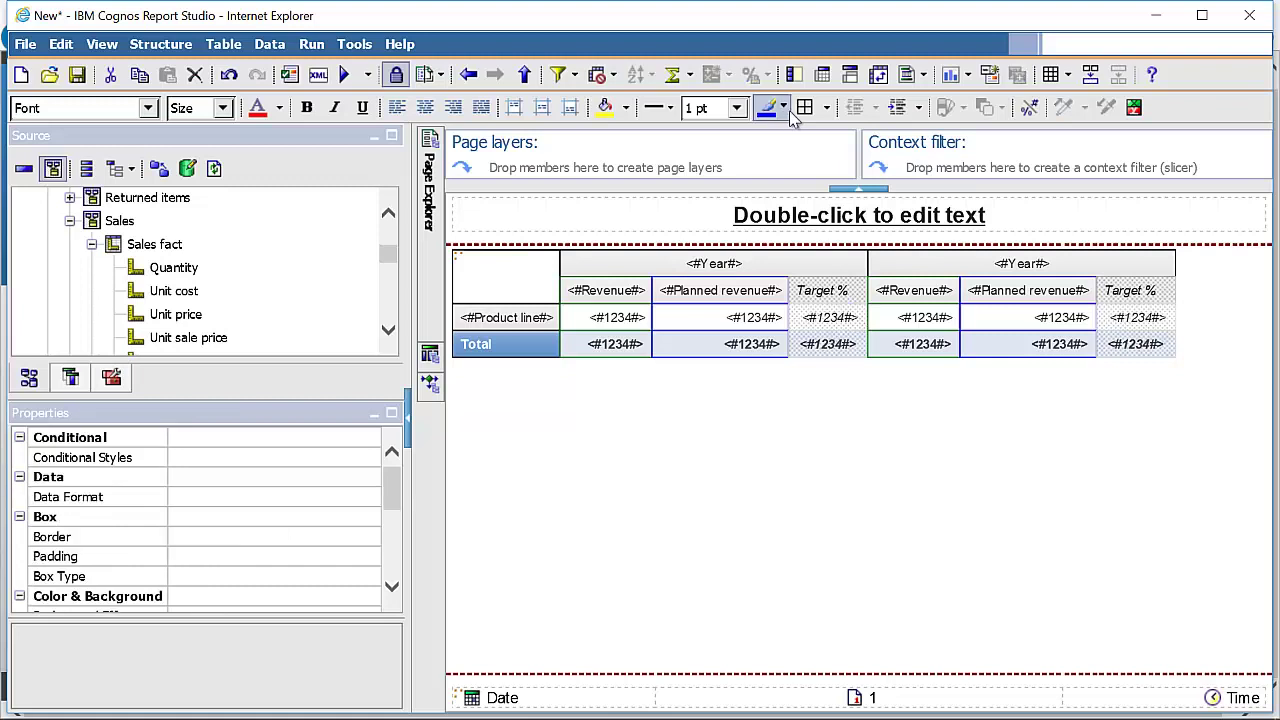
pyautogui.click(785, 108)
pyautogui.click(815, 380)
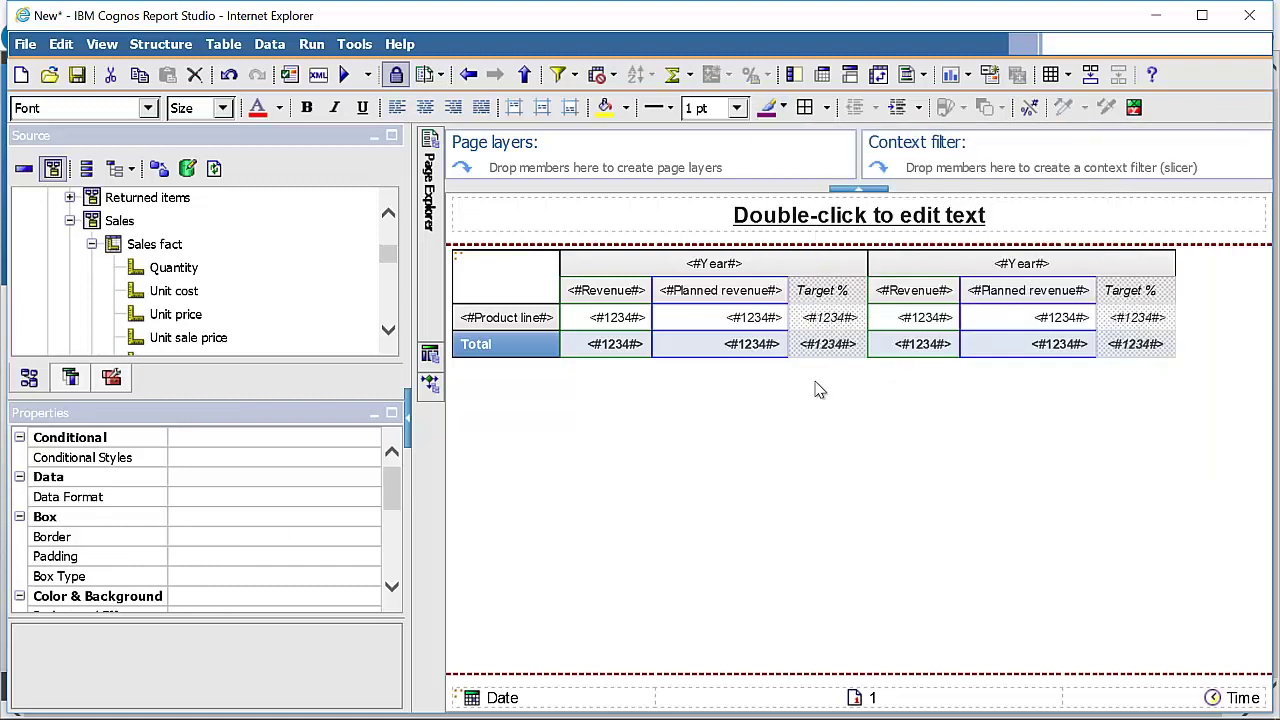
pyautogui.click(804, 108)
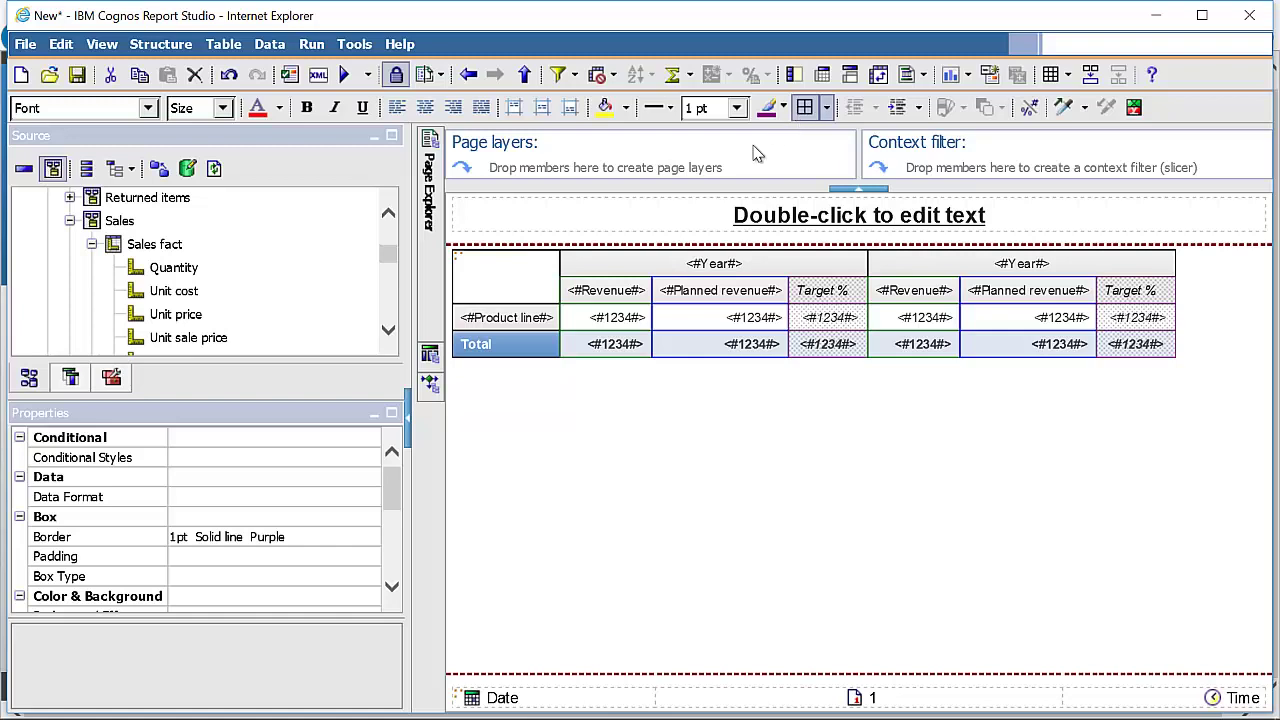
pyautogui.click(711, 483)
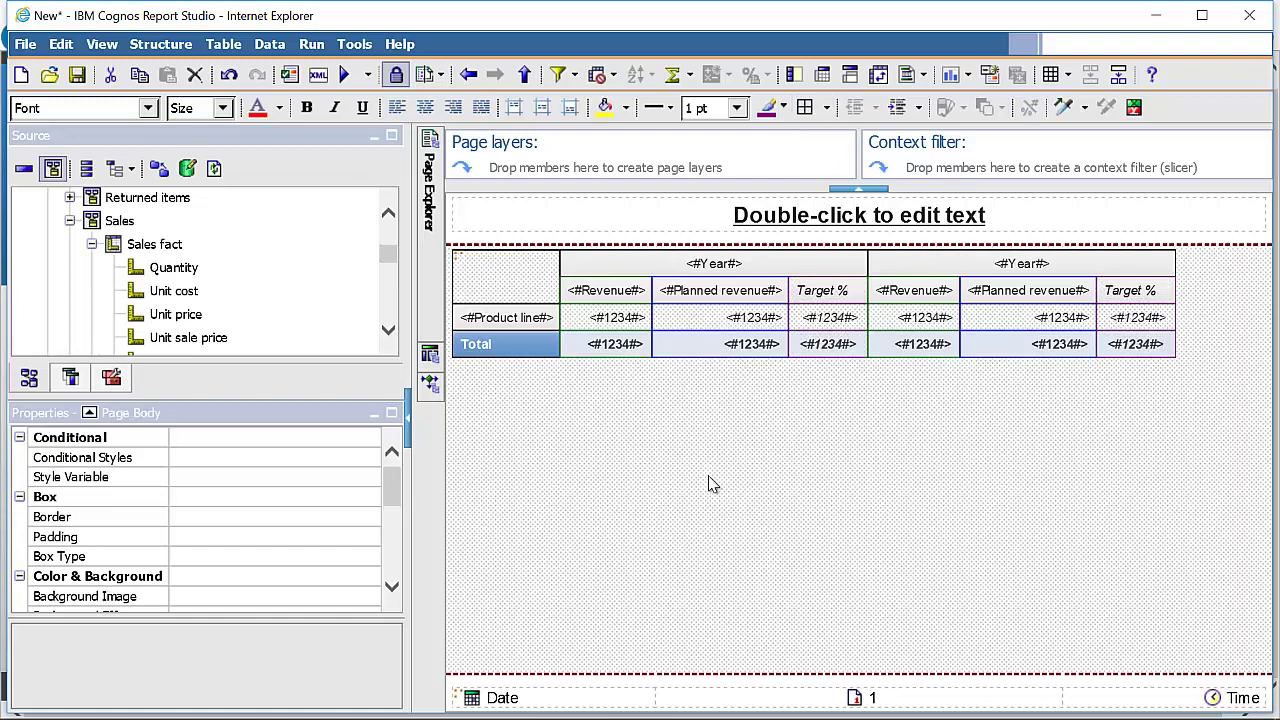
# Step: Set the report title in the page header to "Revenue vs. Planned Revenue"
pyautogui.doubleClick(872, 226)
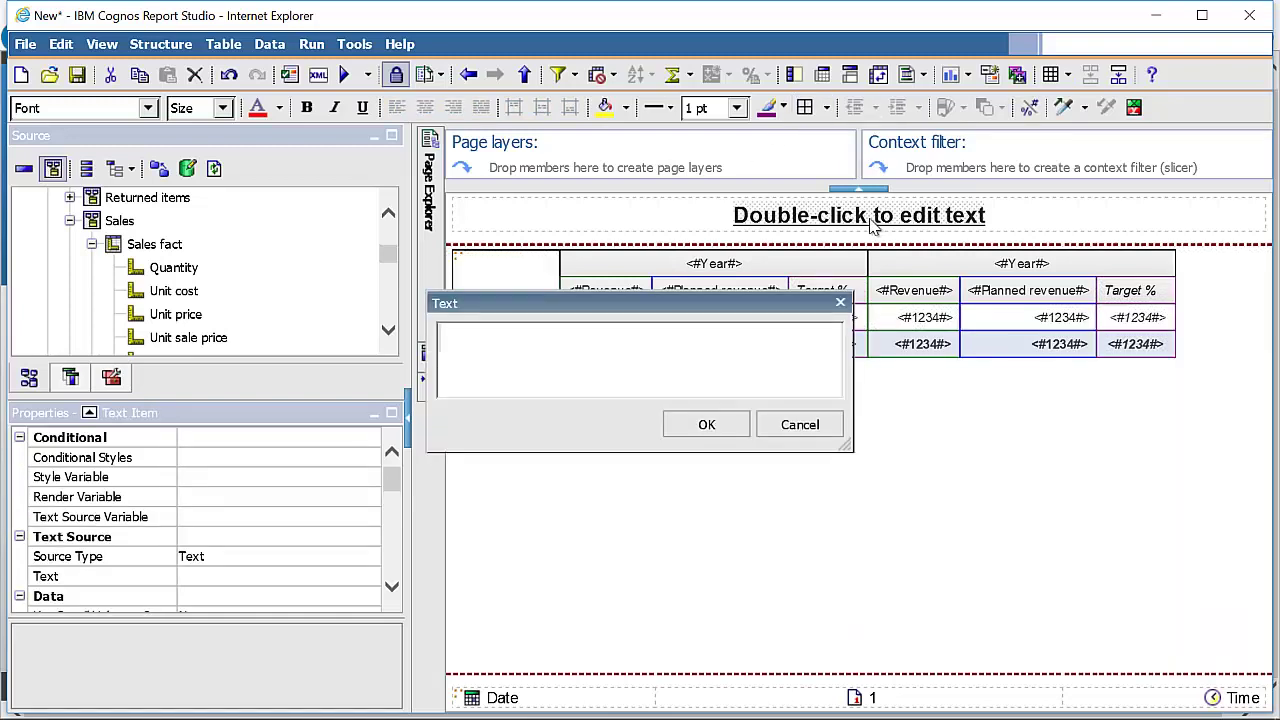
pyautogui.write('Revenue vs')
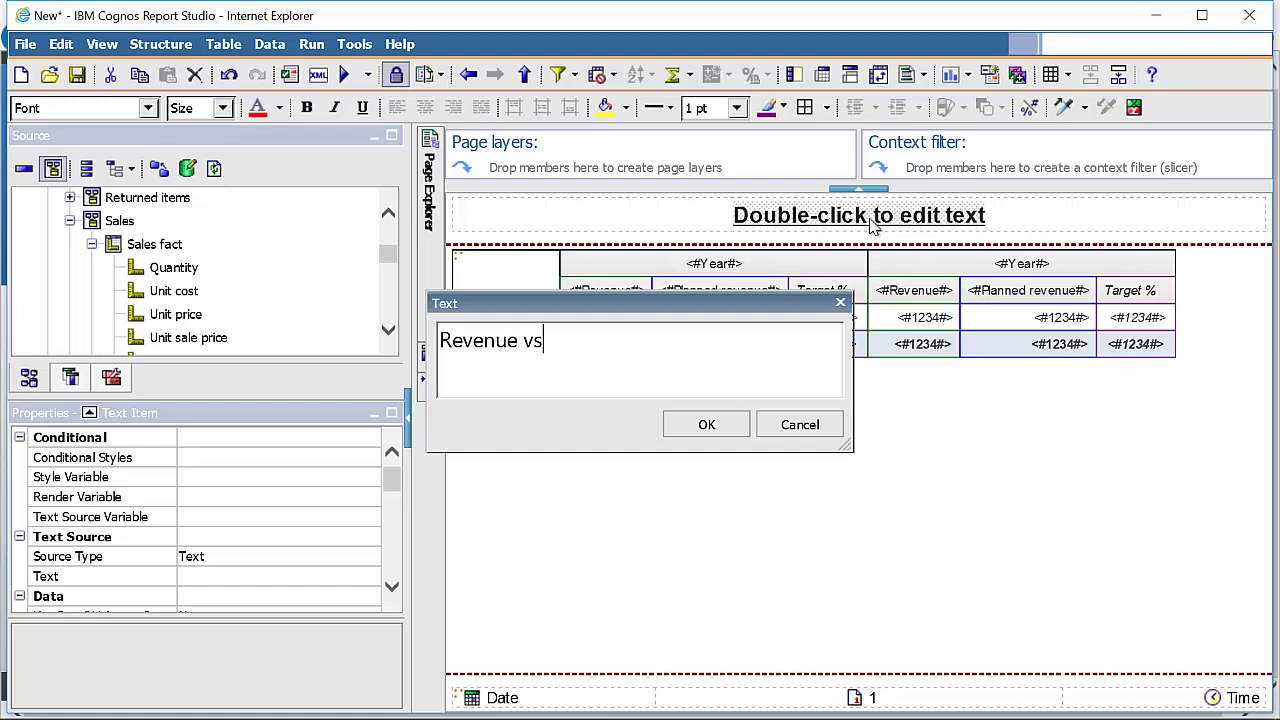
pyautogui.write('. Planned Revenue')
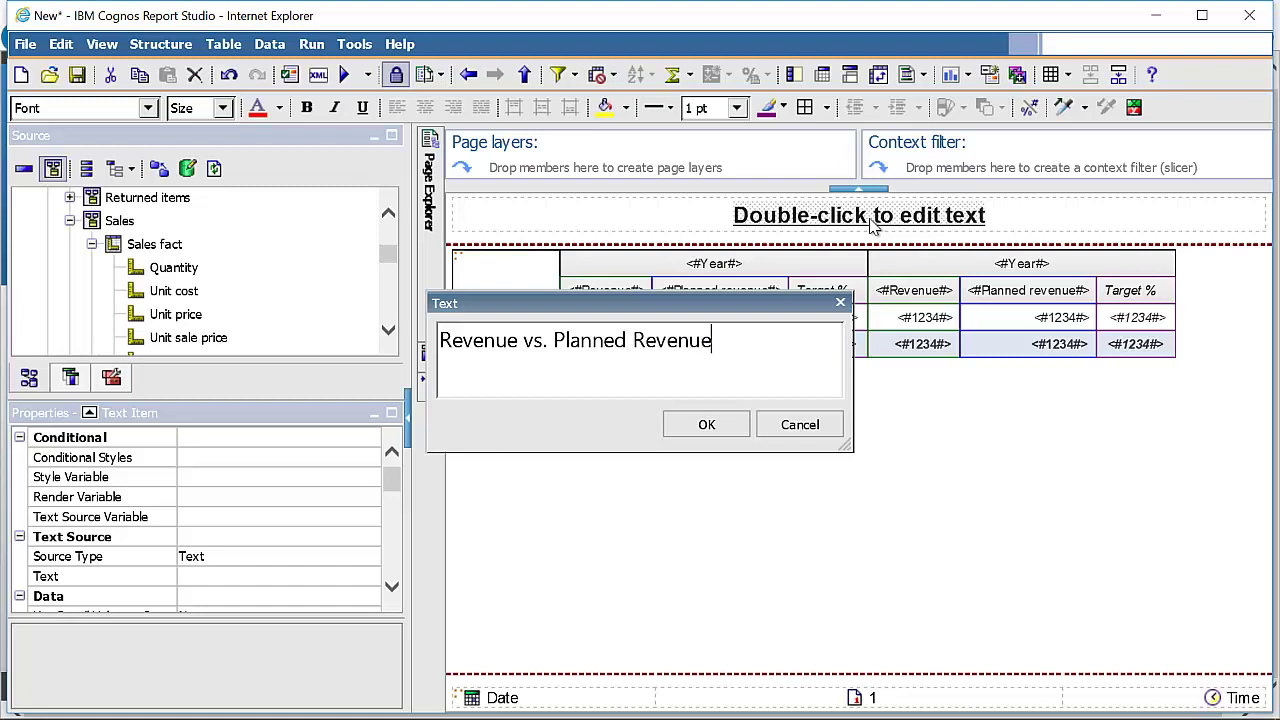
pyautogui.click(707, 427)
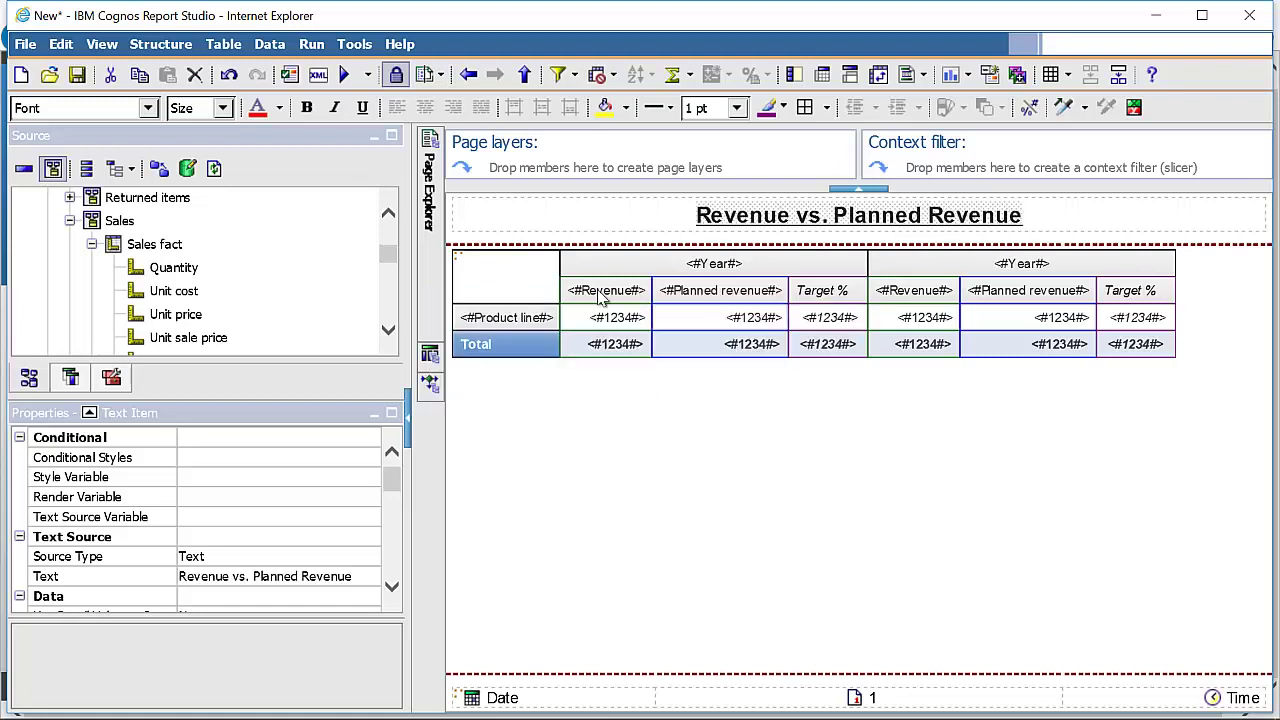
# Step: Run the report, examine the Target % values in the Total row in a maximized viewer, and close the viewer
pyautogui.click(347, 78)
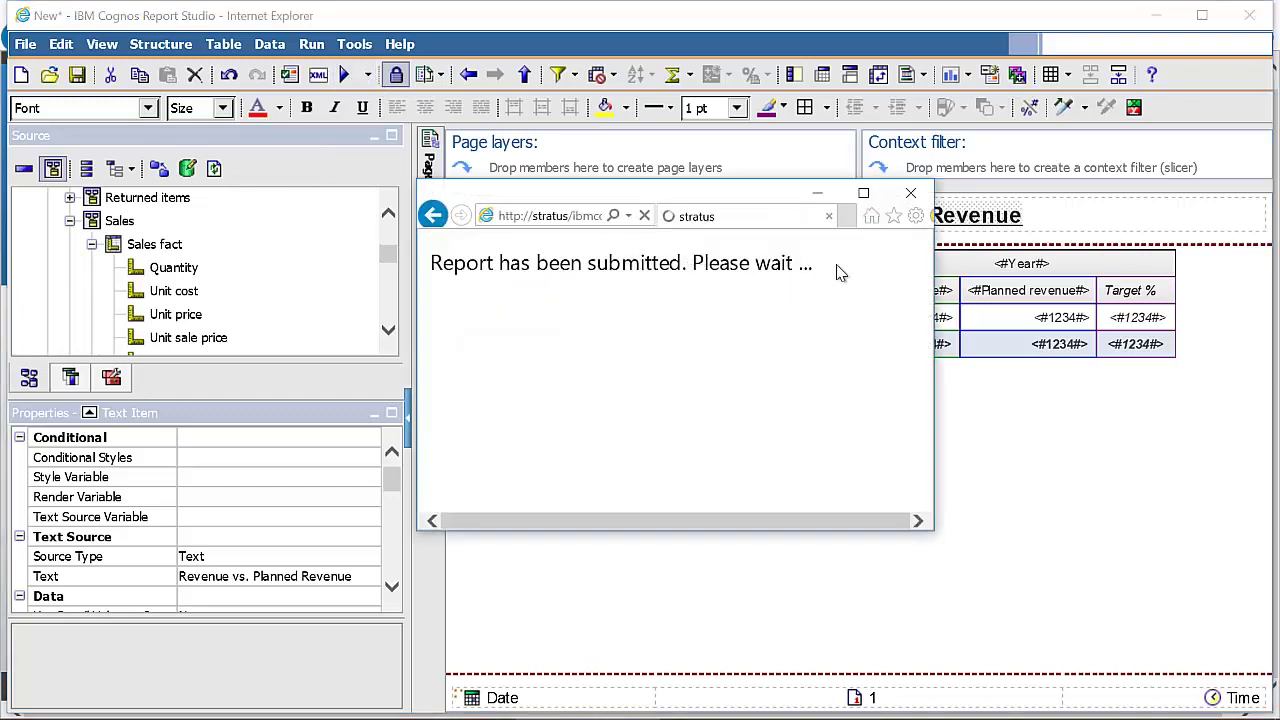
pyautogui.click(870, 193)
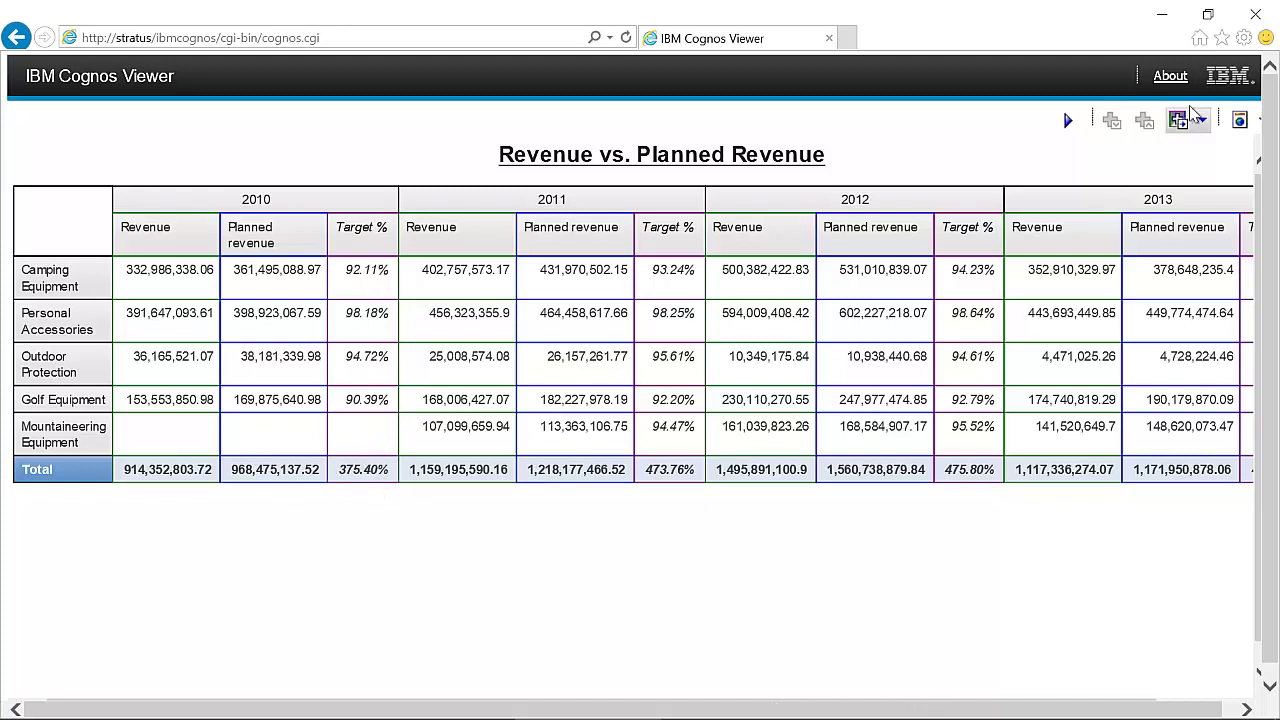
pyautogui.click(1255, 20)
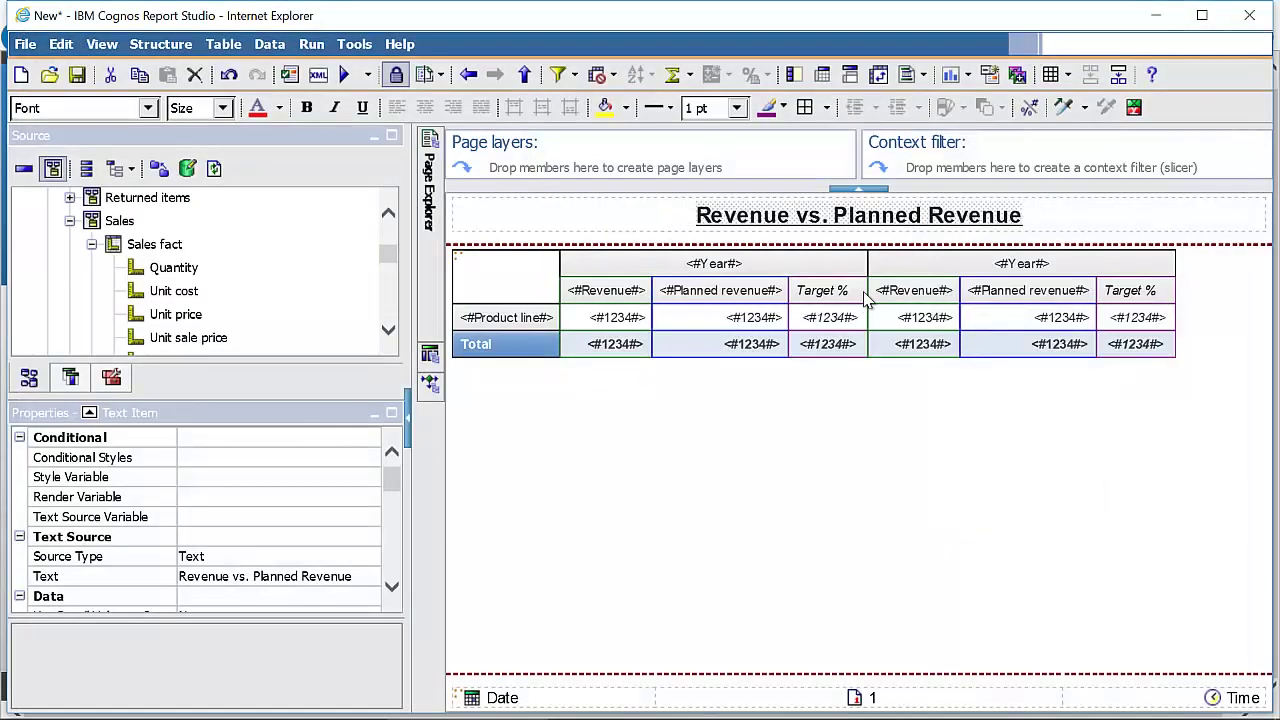
# Step: Set the Solve Order of the Target % calculated measure to 3
pyautogui.click(866, 300)
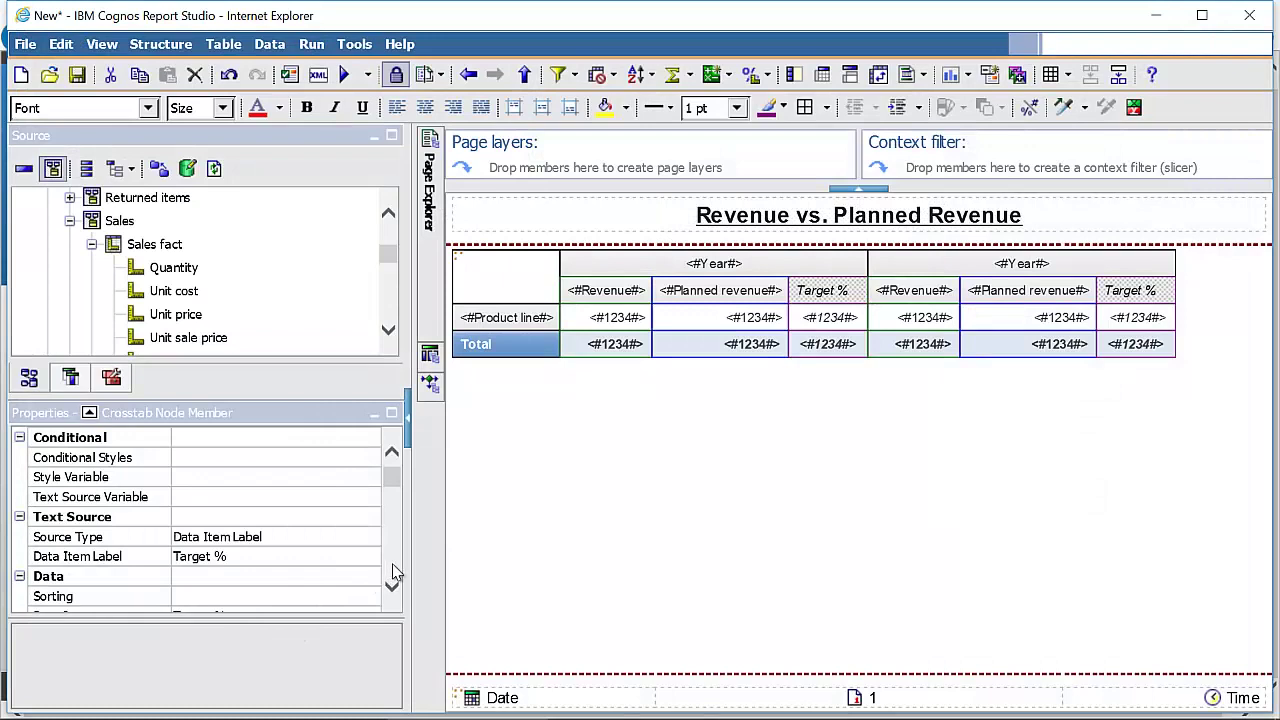
pyautogui.scroll(-6, 385, 578)
pyautogui.click(391, 453)
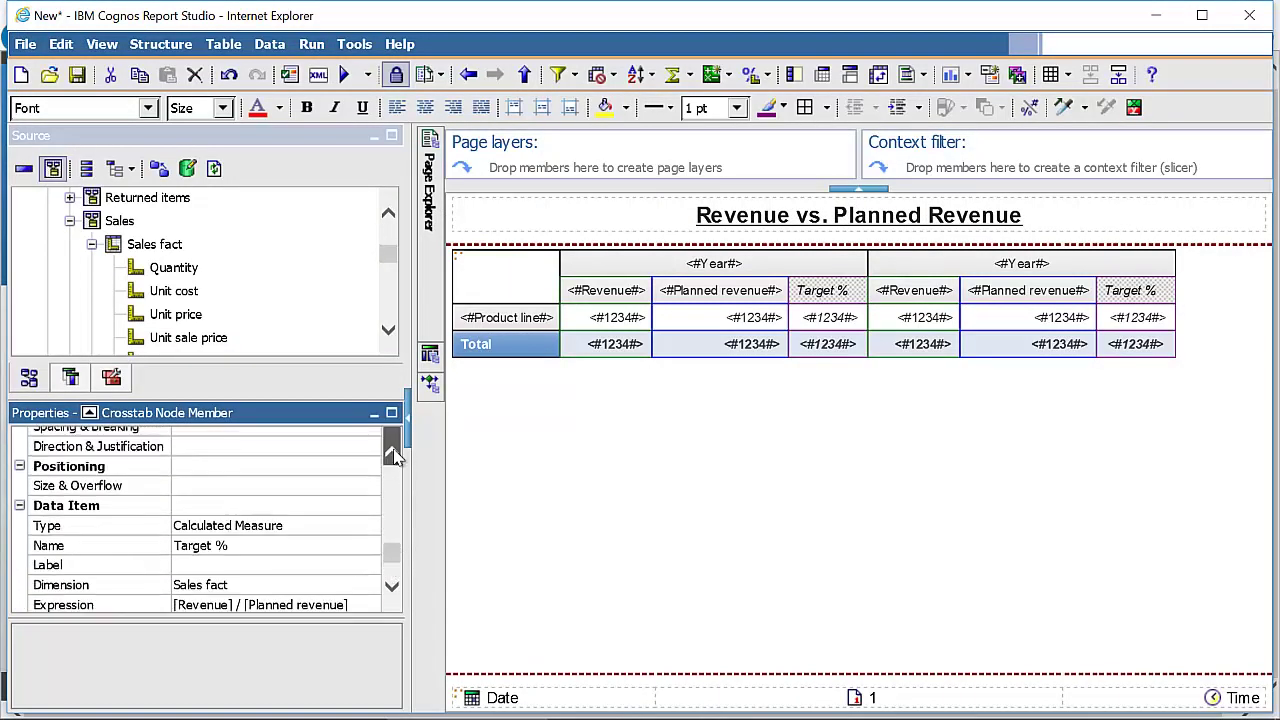
pyautogui.click(391, 453)
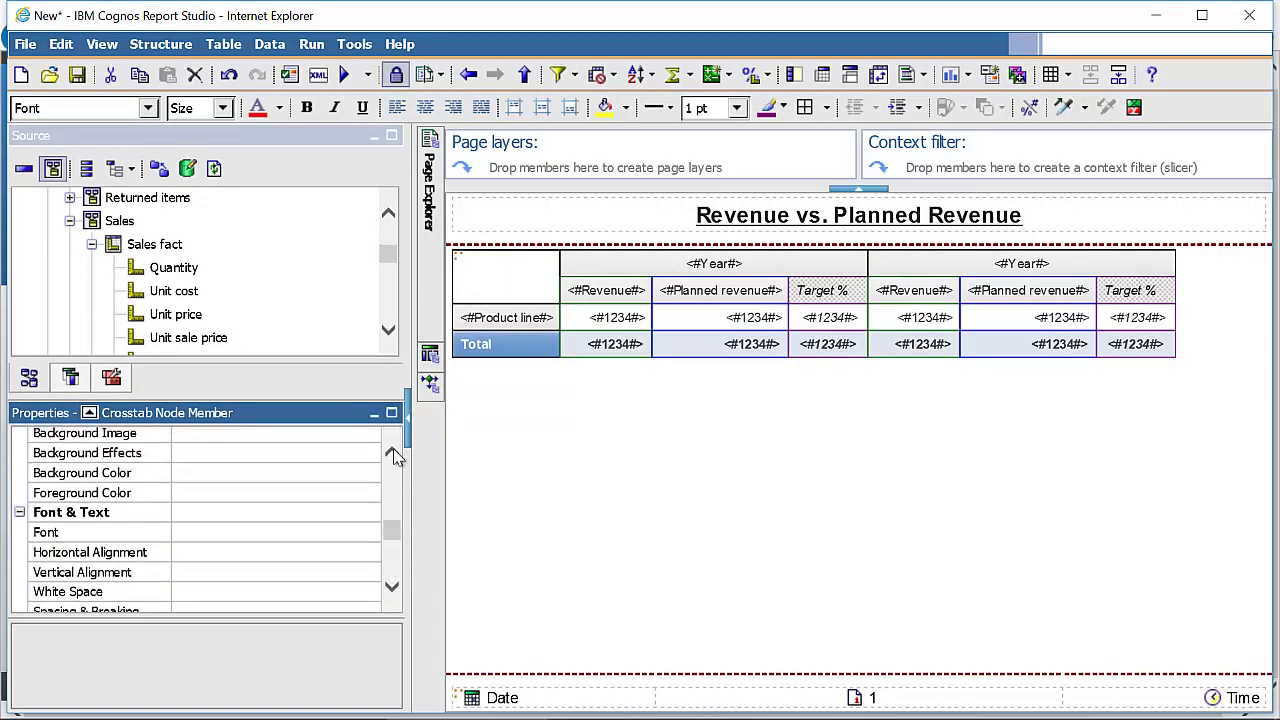
pyautogui.scroll(-5, 392, 554)
pyautogui.click(270, 561)
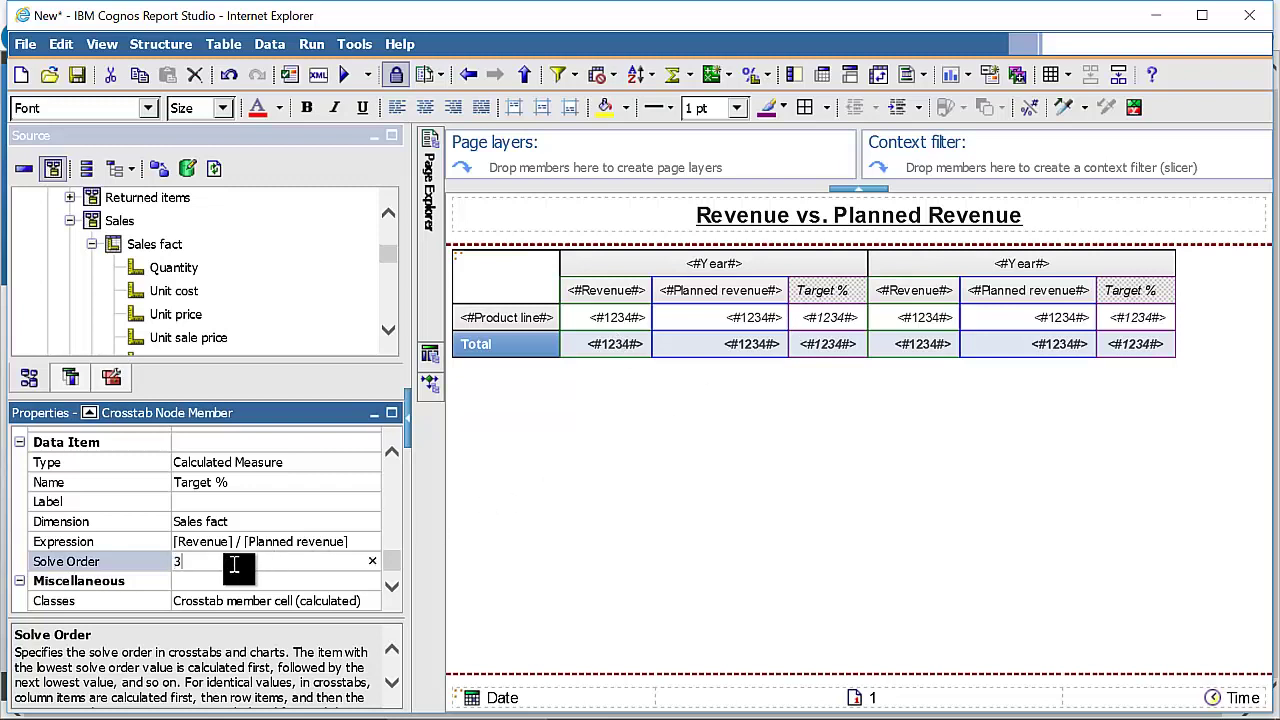
pyautogui.click(230, 588)
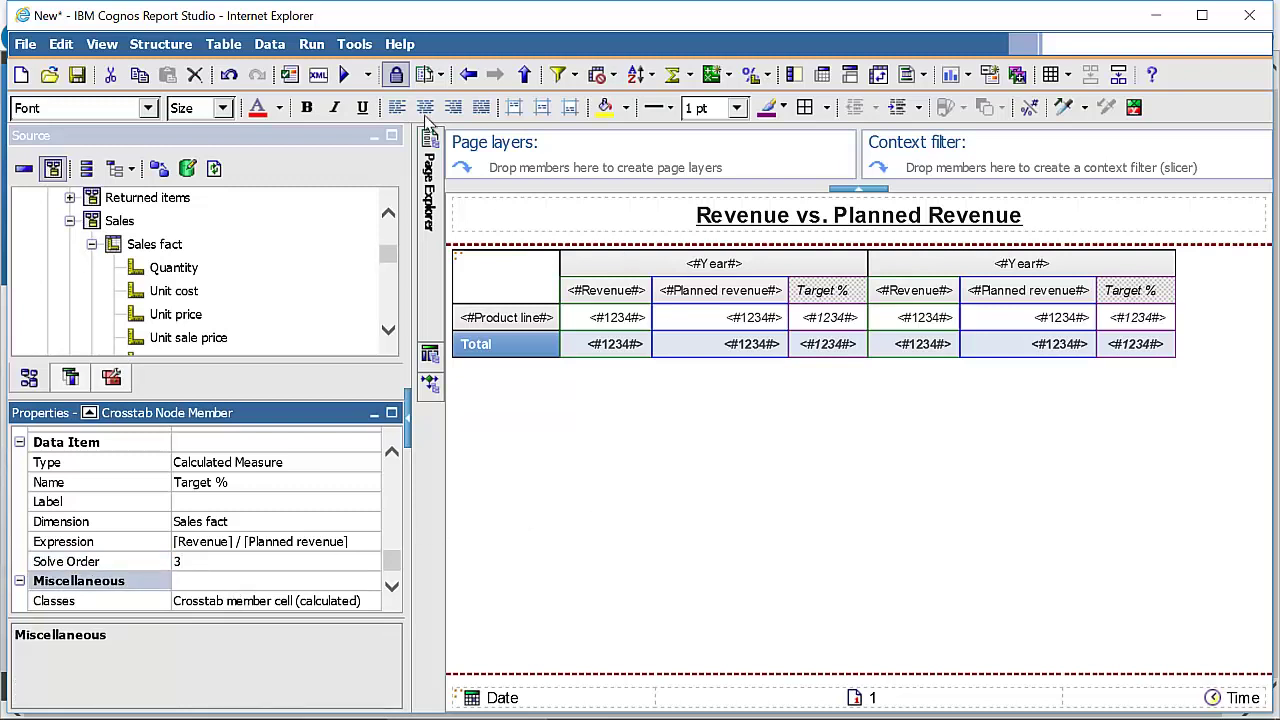
# Step: Run the report again to check the Total row's Target % values with the new solve order, and close the viewer
pyautogui.click(345, 76)
pyautogui.click(864, 192)
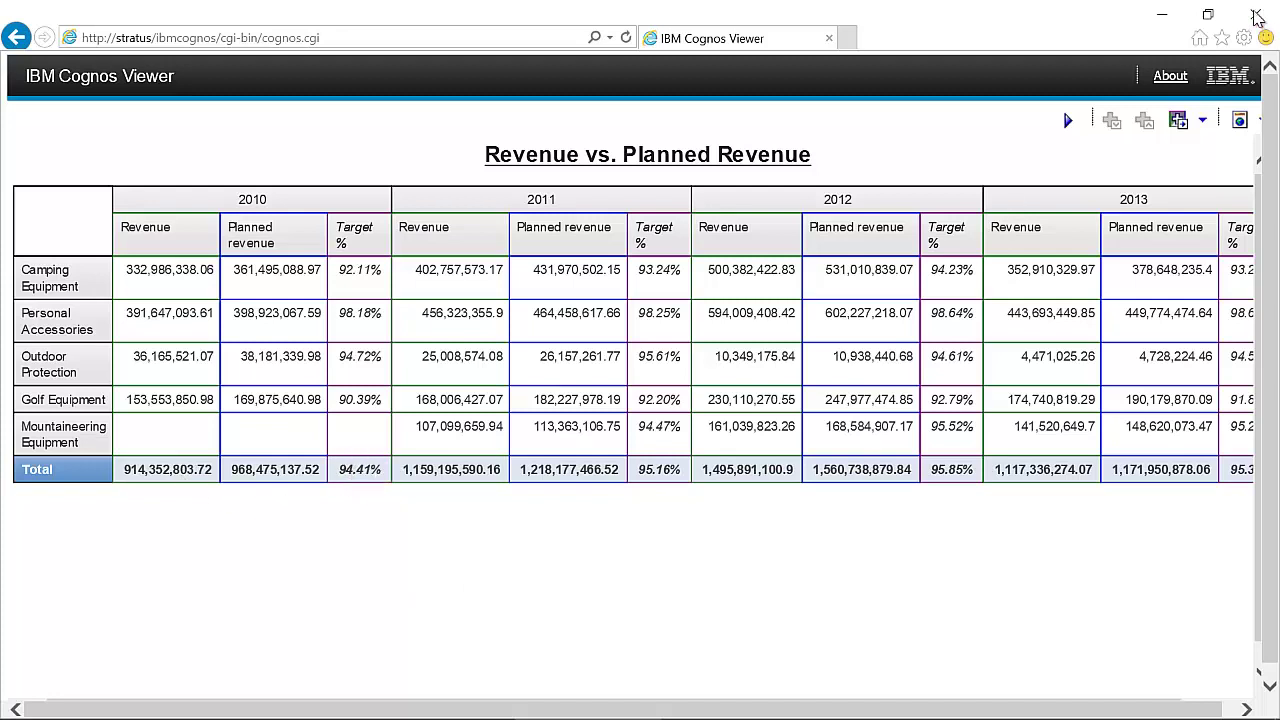
pyautogui.click(1257, 17)
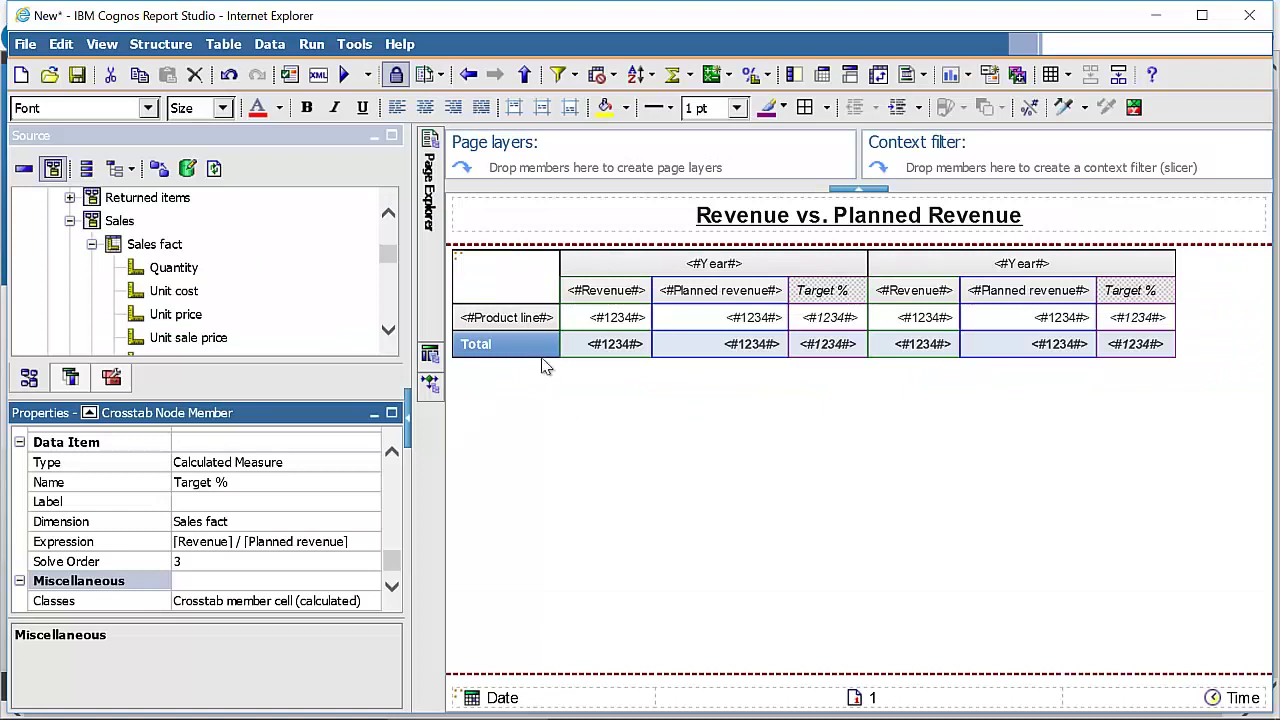
# Step: Set the data format of the Revenue and Planned revenue cells, in both the product line and Total rows, to Currency
pyautogui.click(590, 342)
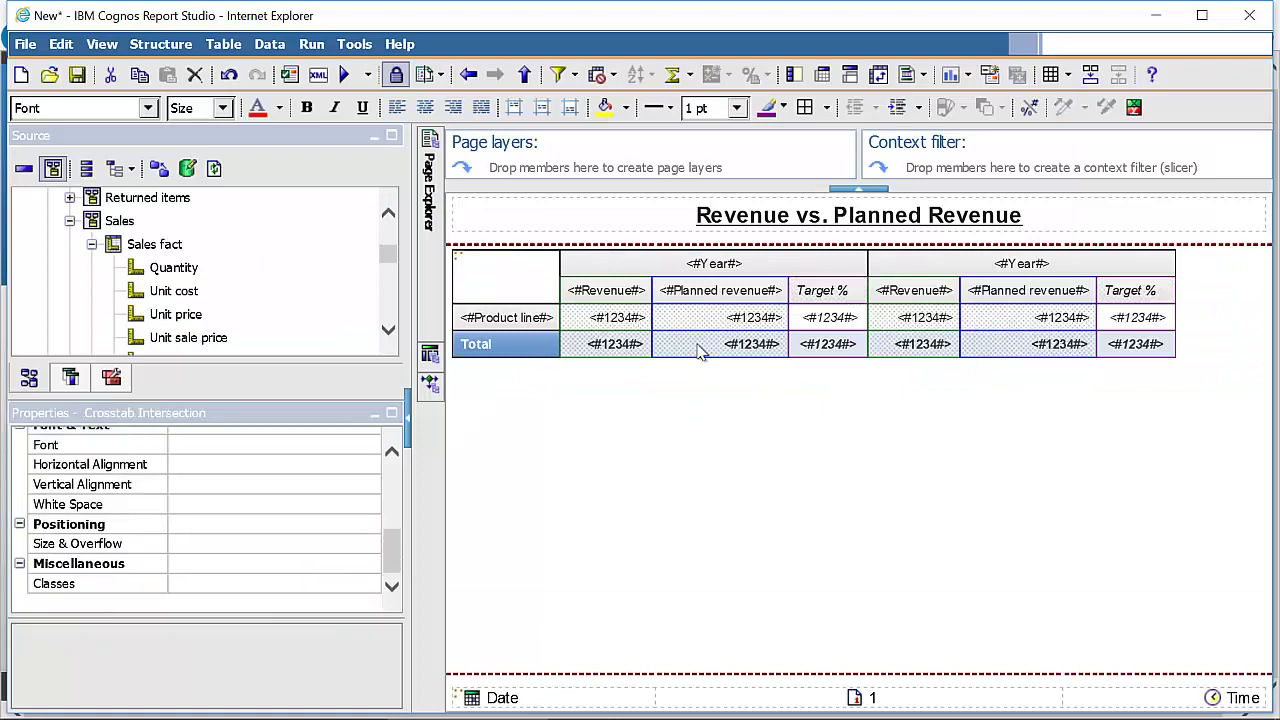
pyautogui.click(398, 485)
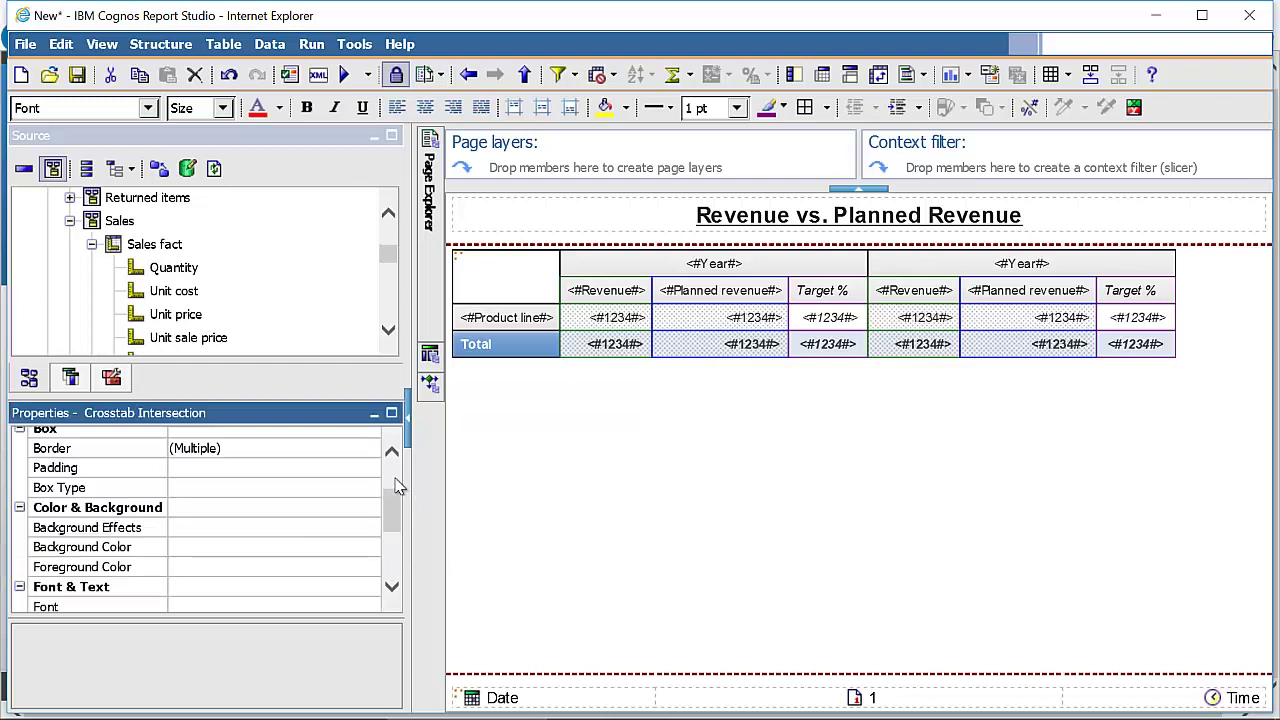
pyautogui.moveTo(393, 505); pyautogui.dragTo(393, 468)
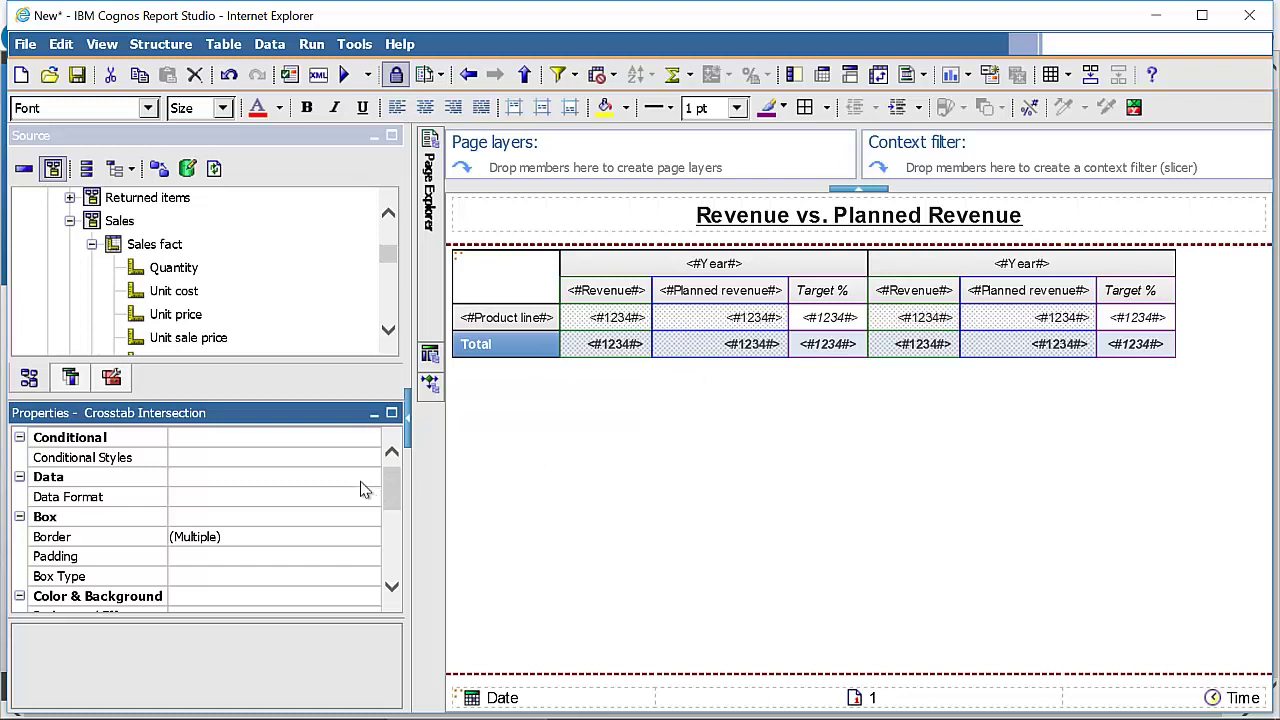
pyautogui.click(343, 500)
pyautogui.click(367, 497)
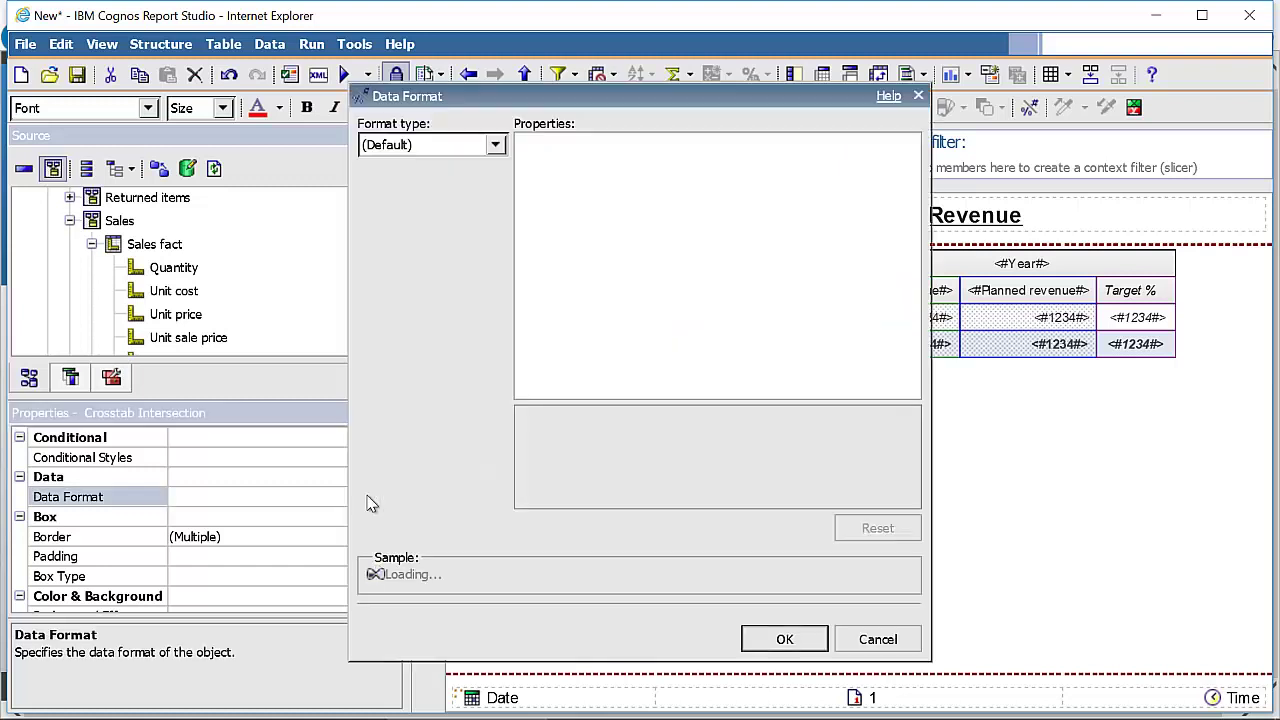
pyautogui.click(495, 146)
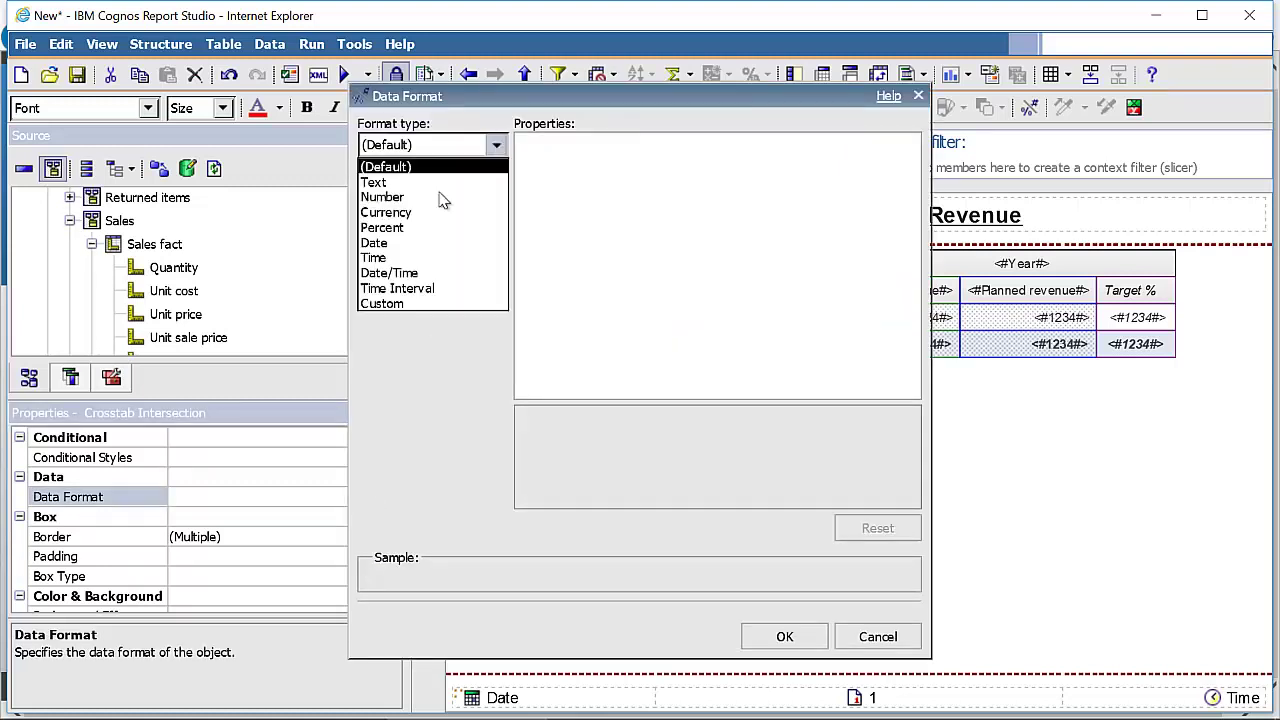
pyautogui.click(430, 213)
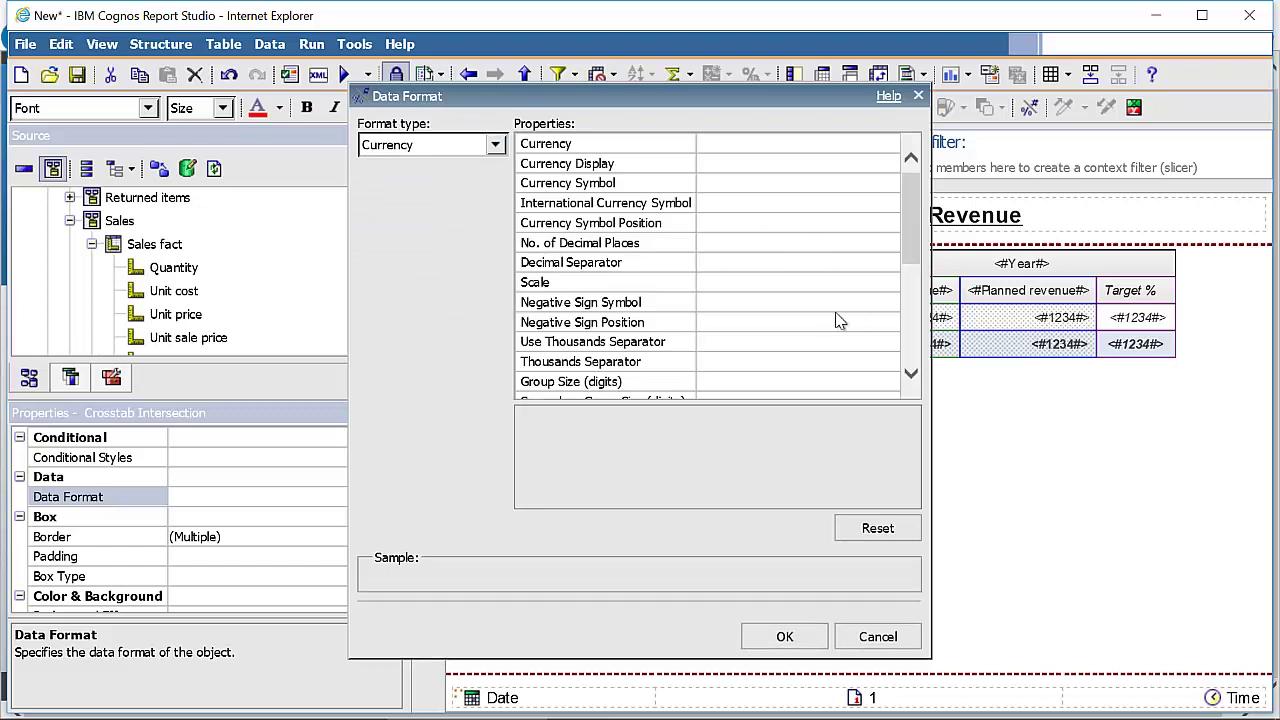
# Step: Choose a Scale for the currency format to shorten the displayed revenue amounts, and apply the data format
pyautogui.click(866, 283)
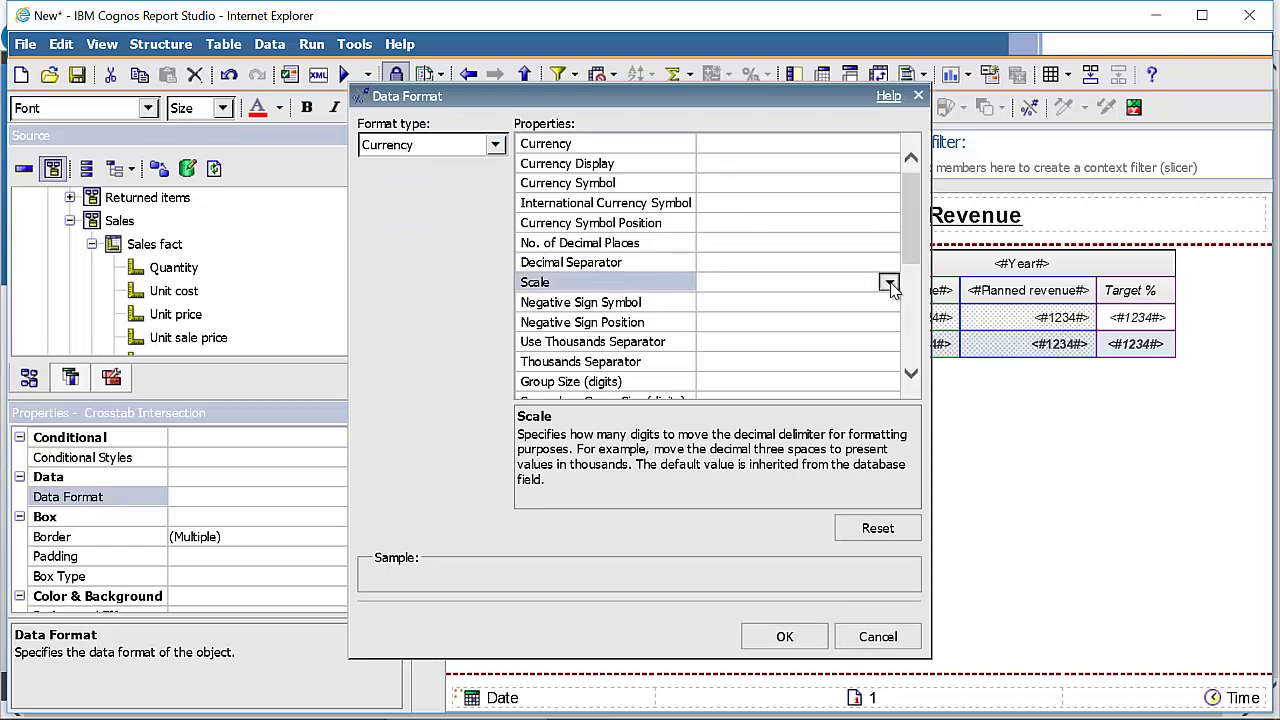
pyautogui.click(888, 283)
pyautogui.click(760, 361)
pyautogui.click(785, 639)
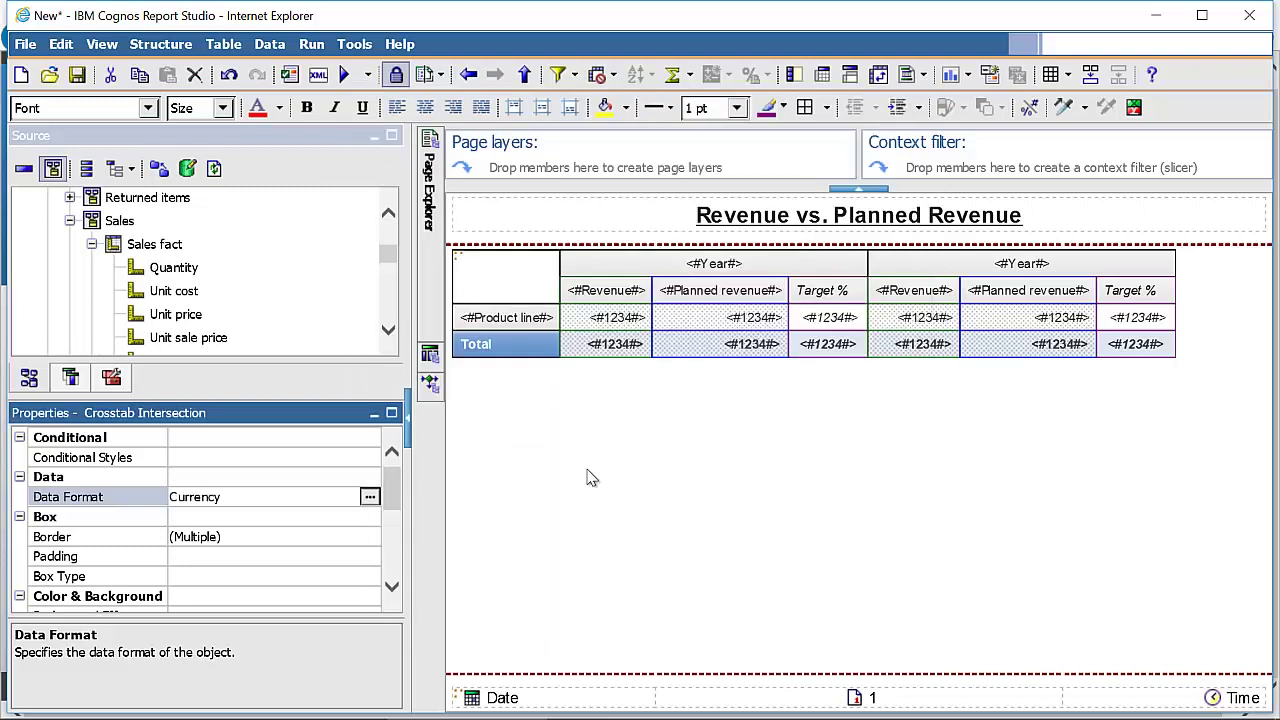
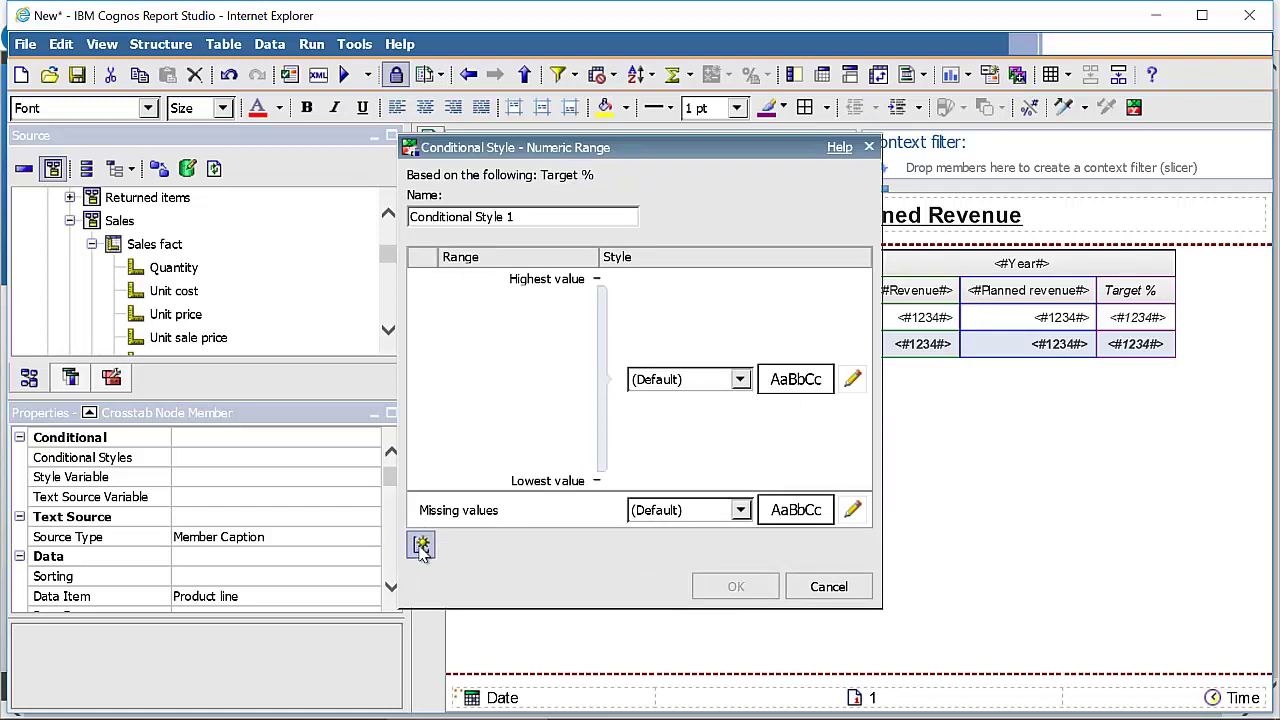
# Step: Add the thresholds 0.99, 0.95 and 0.90 to the numeric range conditional style based on Target %
pyautogui.click(421, 546)
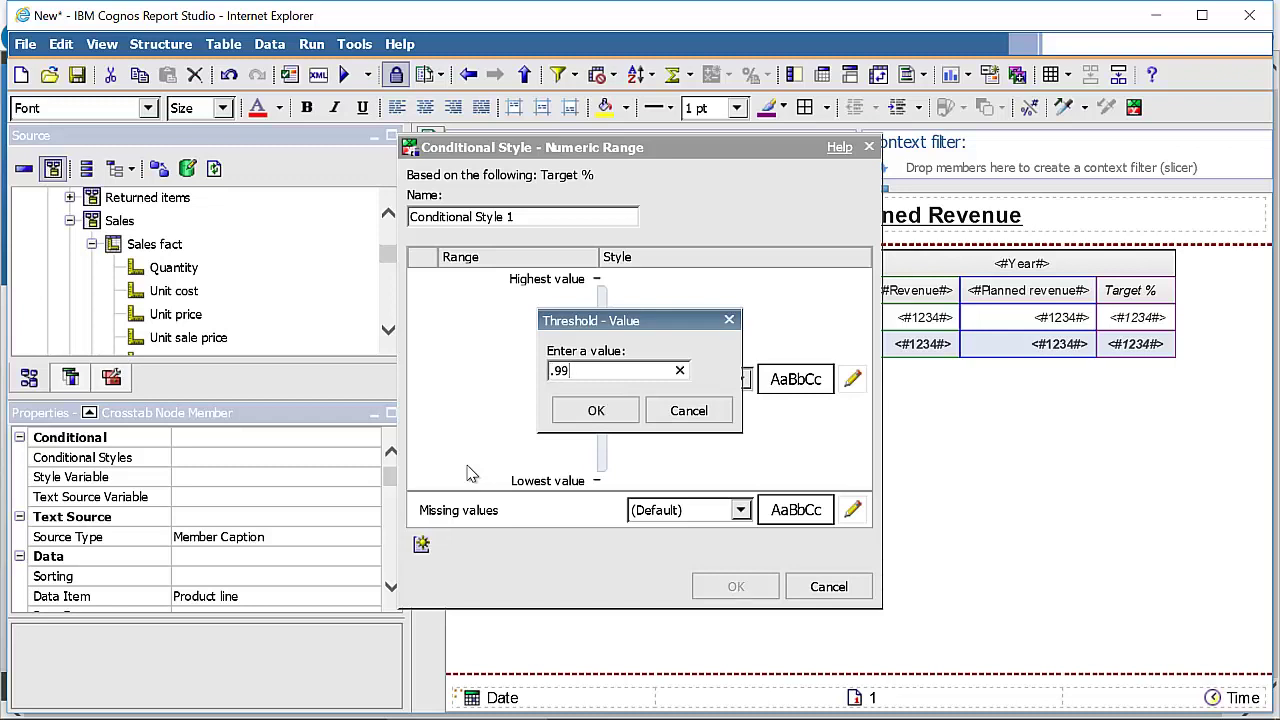
pyautogui.click(596, 411)
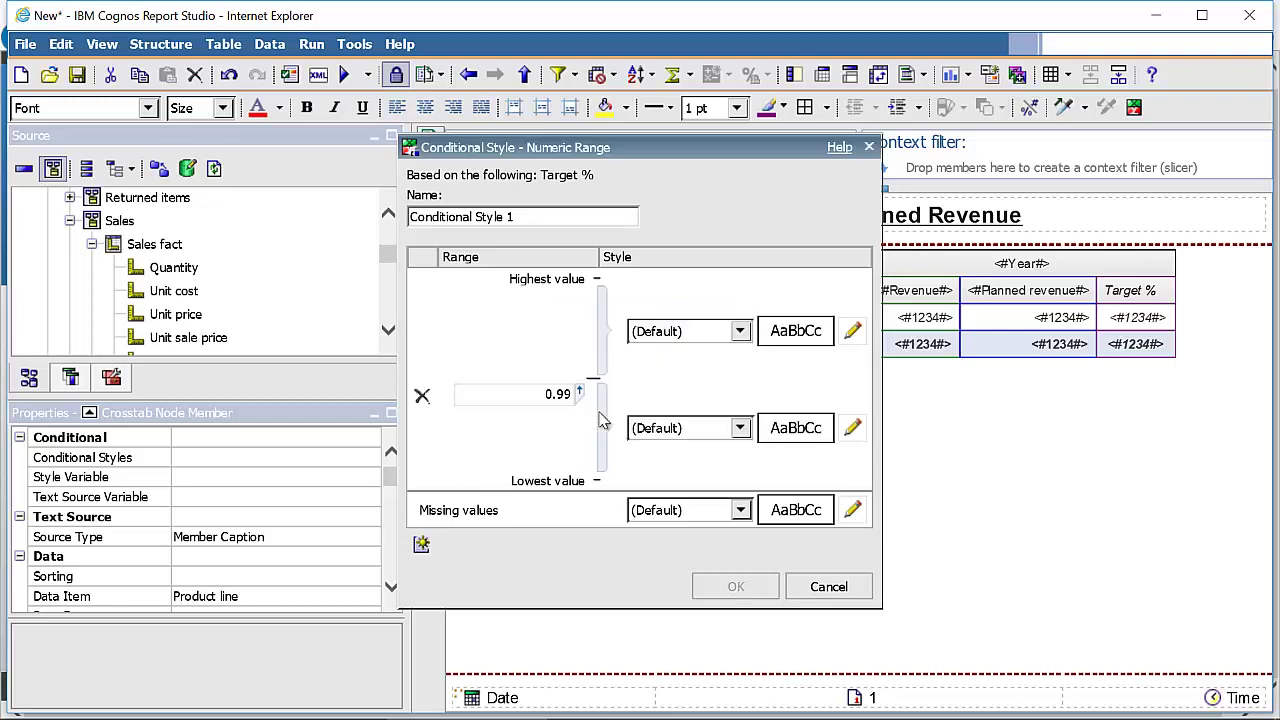
pyautogui.click(421, 545)
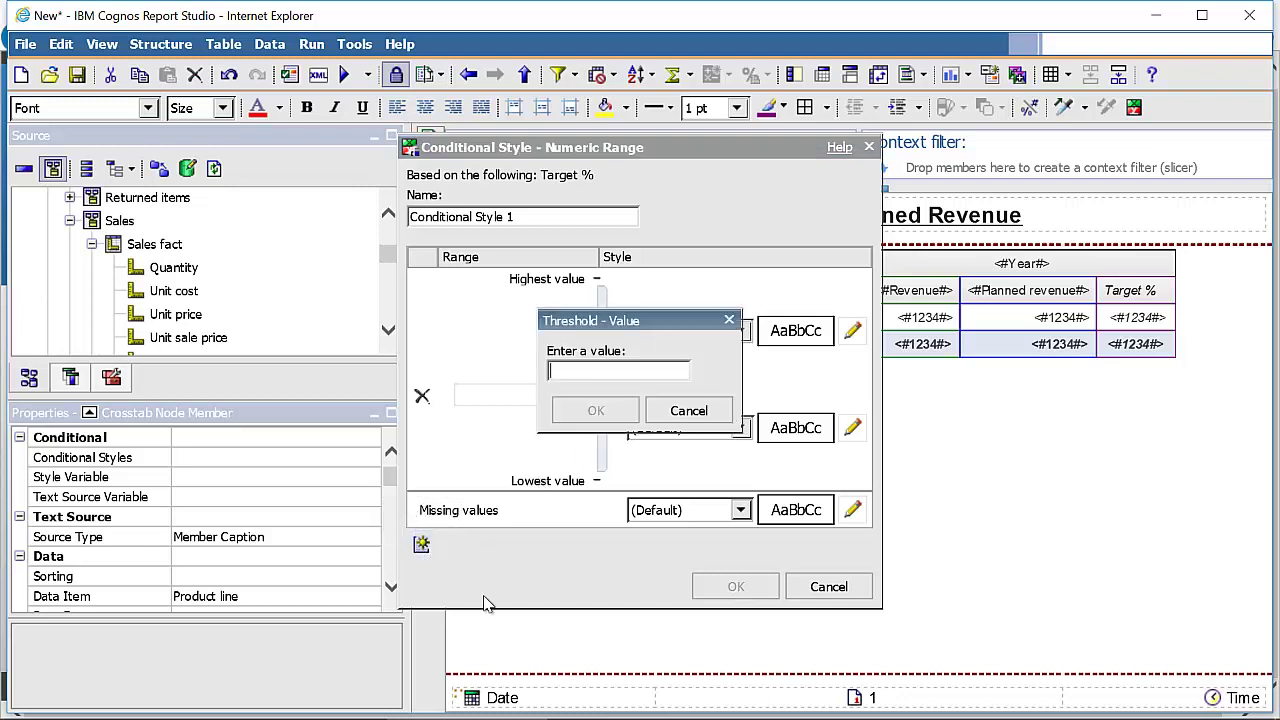
pyautogui.write('.95')
pyautogui.click(607, 413)
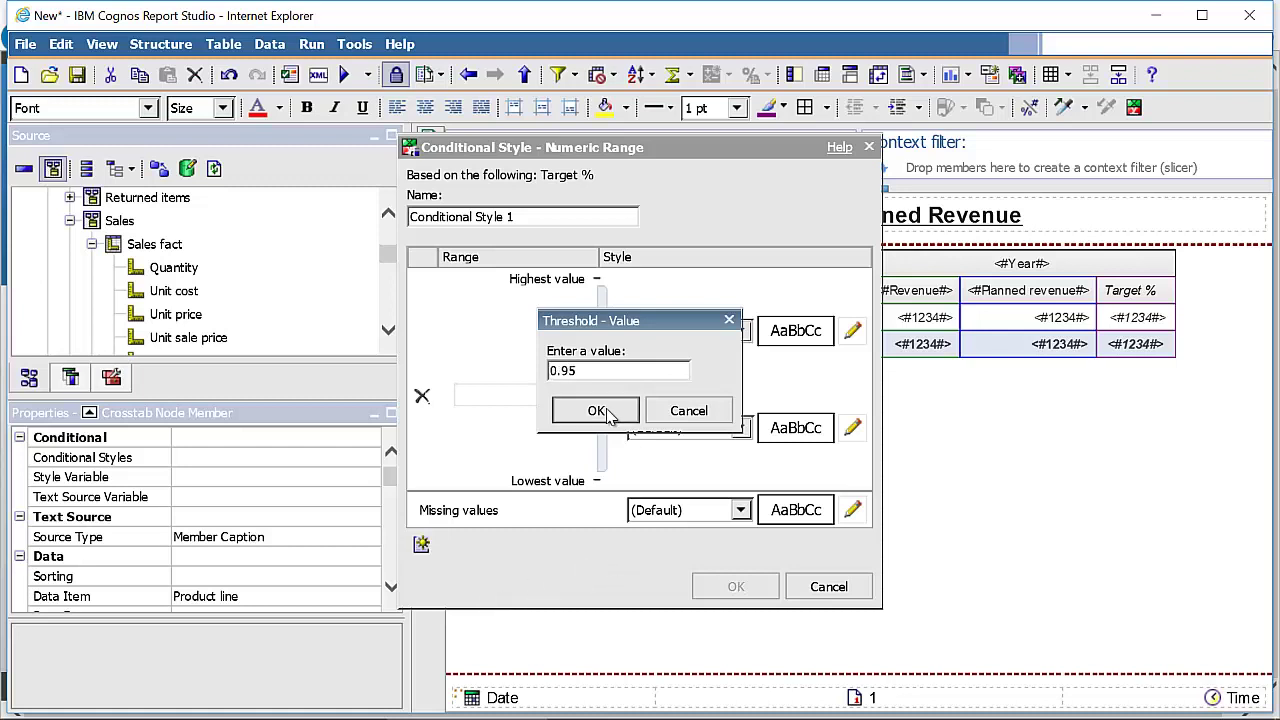
pyautogui.click(421, 545)
pyautogui.write('.90')
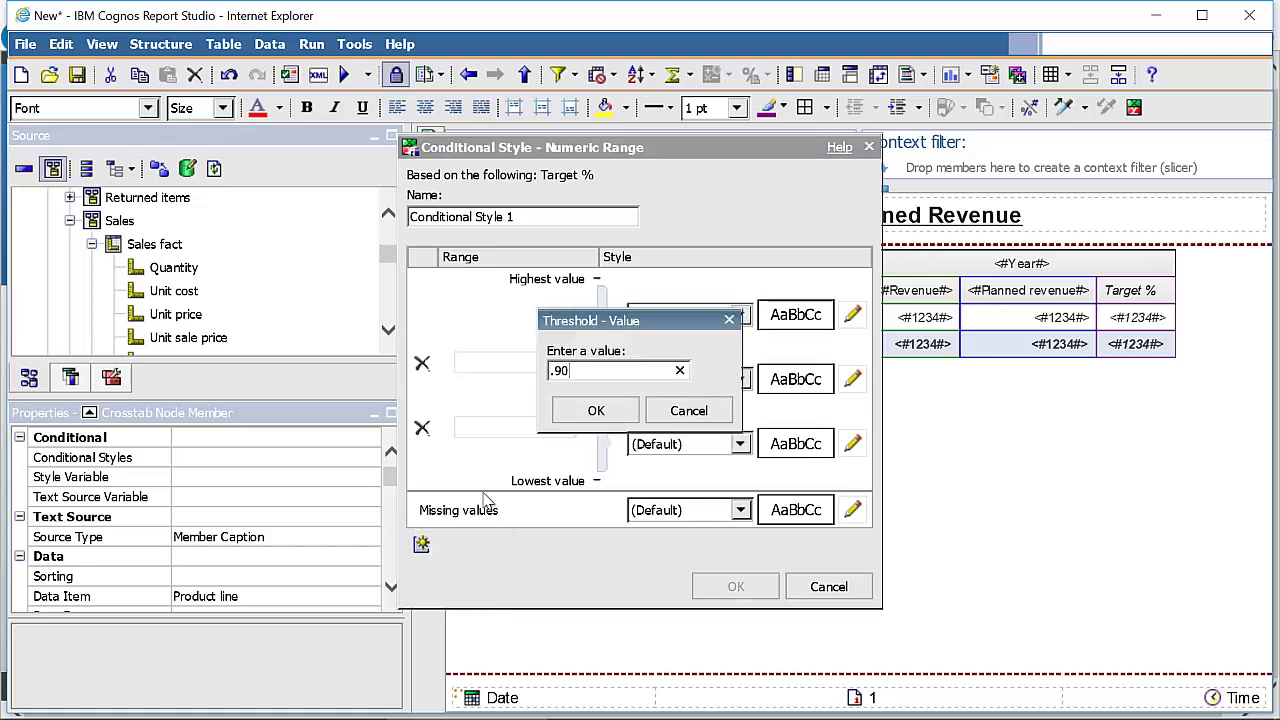
pyautogui.click(595, 413)
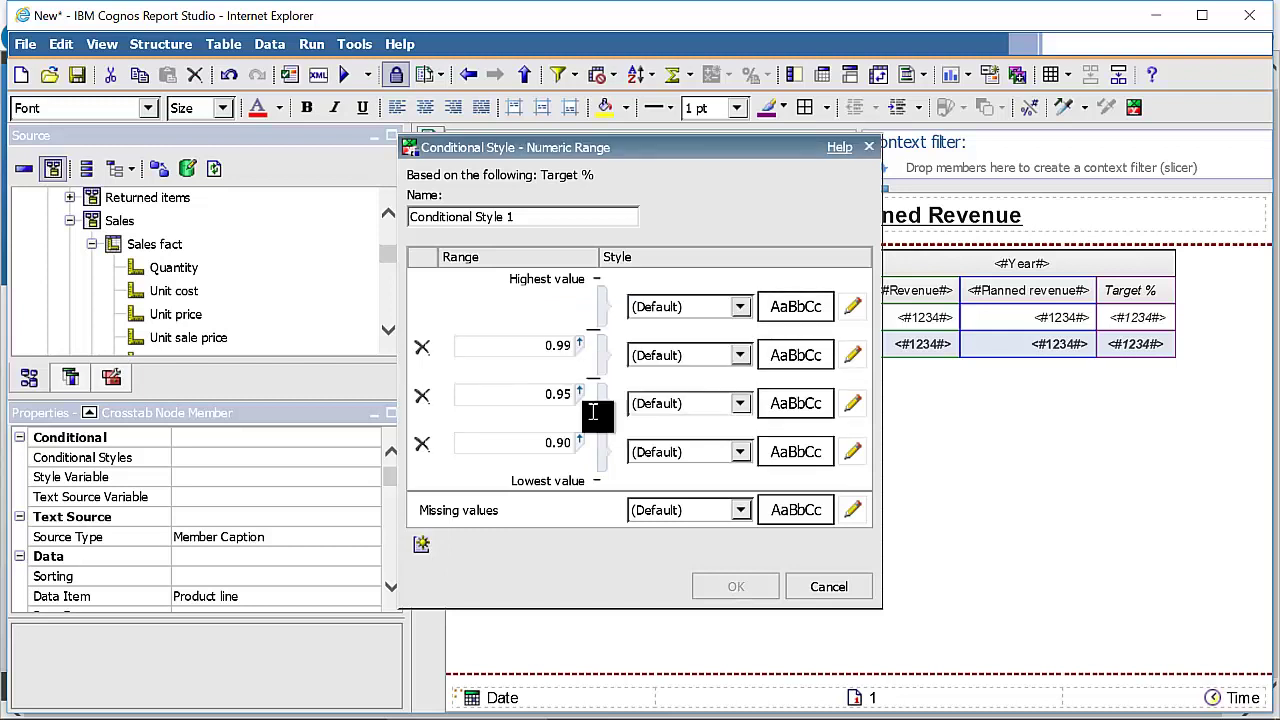
# Step: Set the background color to Green for the range above 0.99 and to Blue for the range between 0.95 and 0.99
pyautogui.click(854, 311)
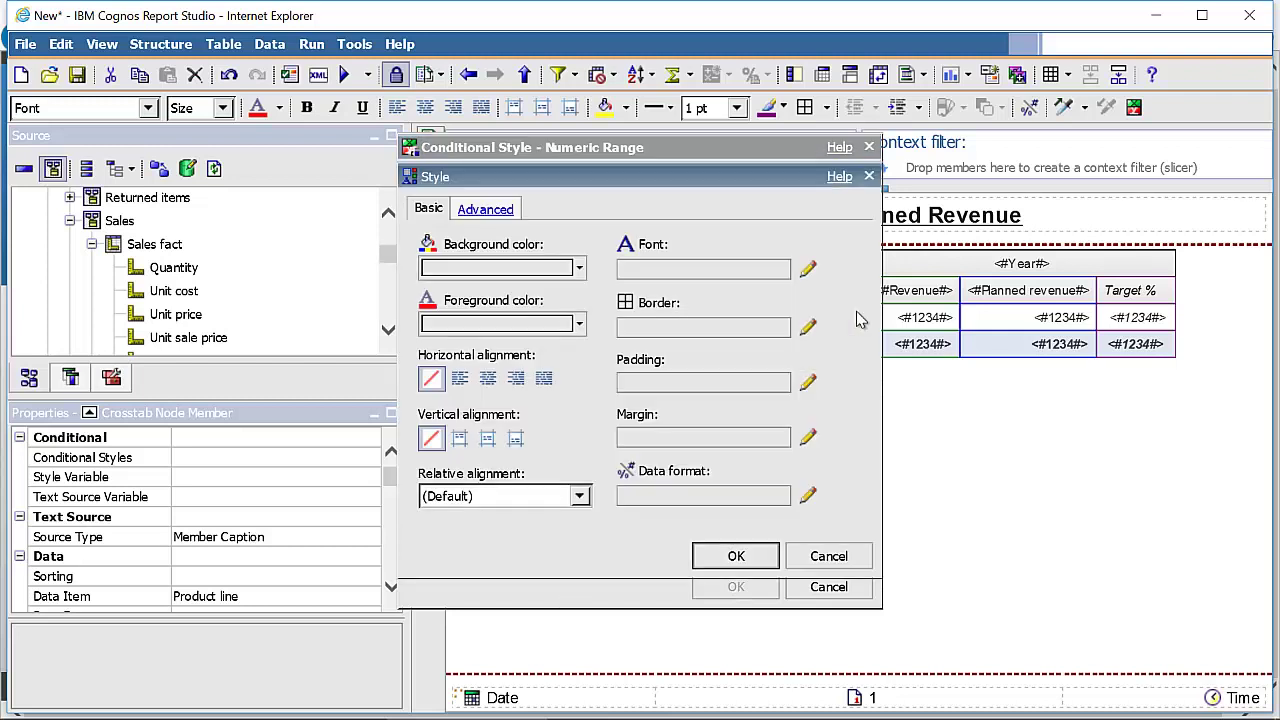
pyautogui.click(579, 268)
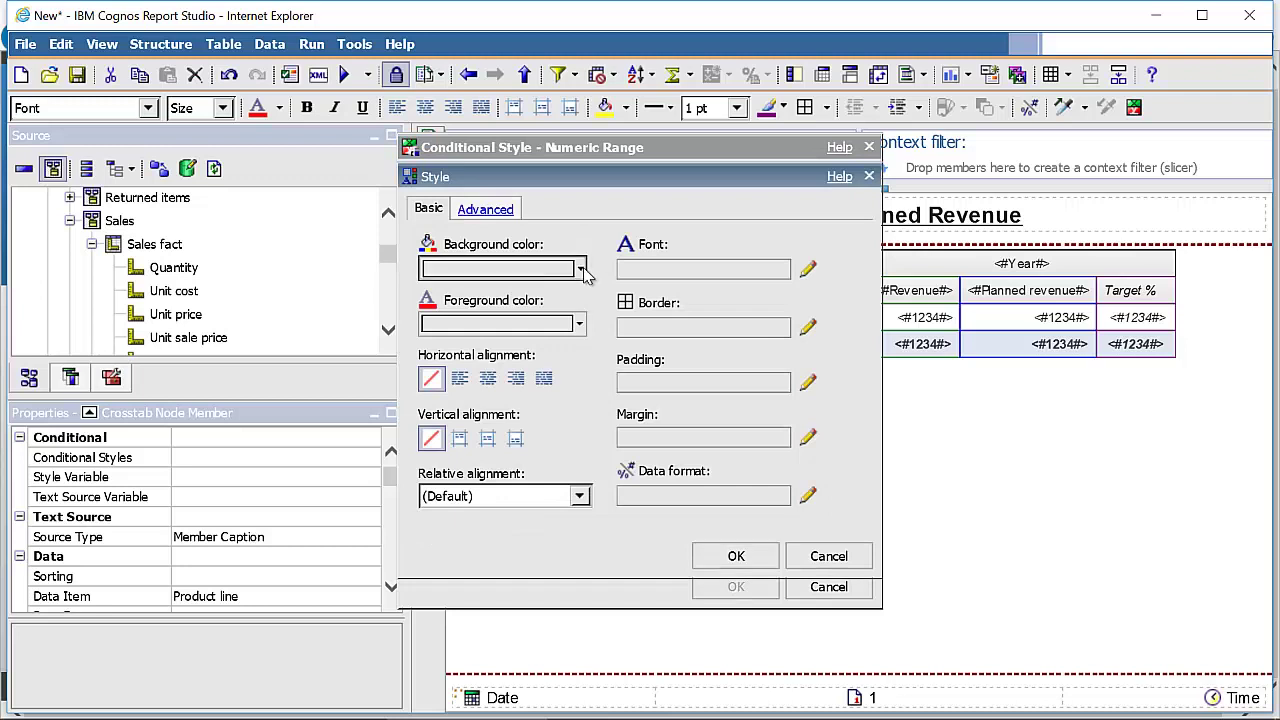
pyautogui.click(713, 340)
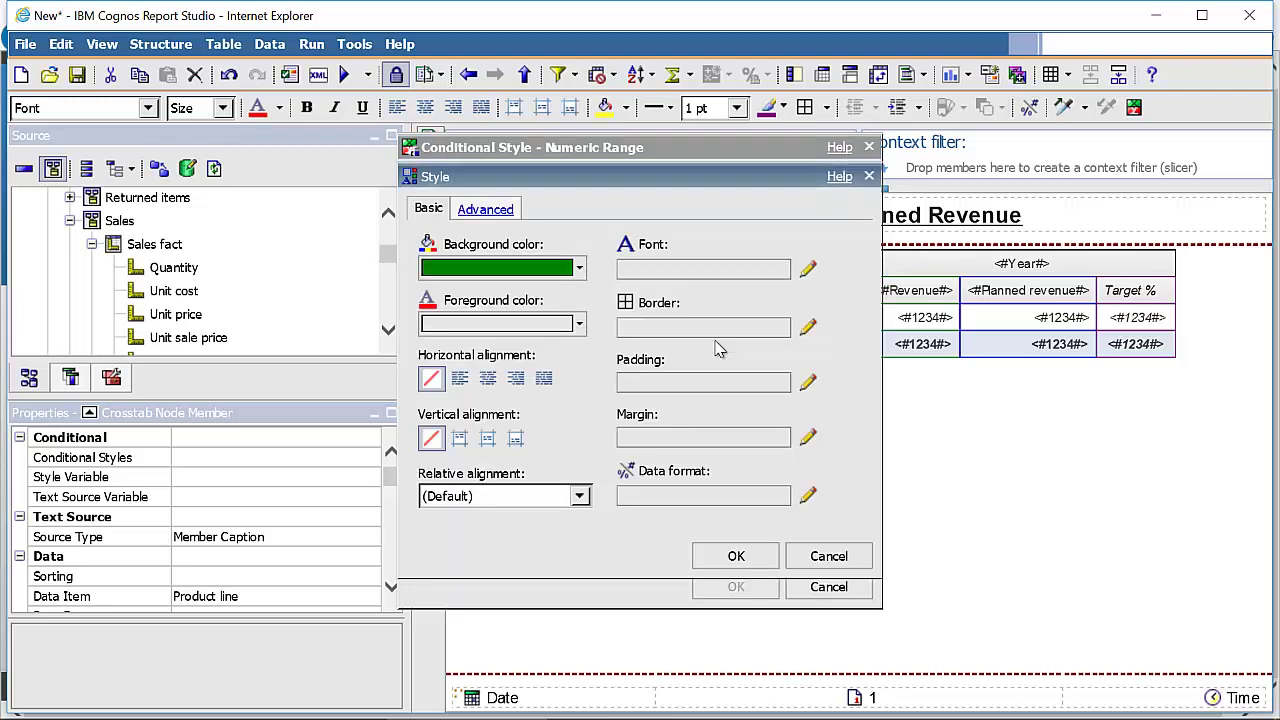
pyautogui.click(733, 557)
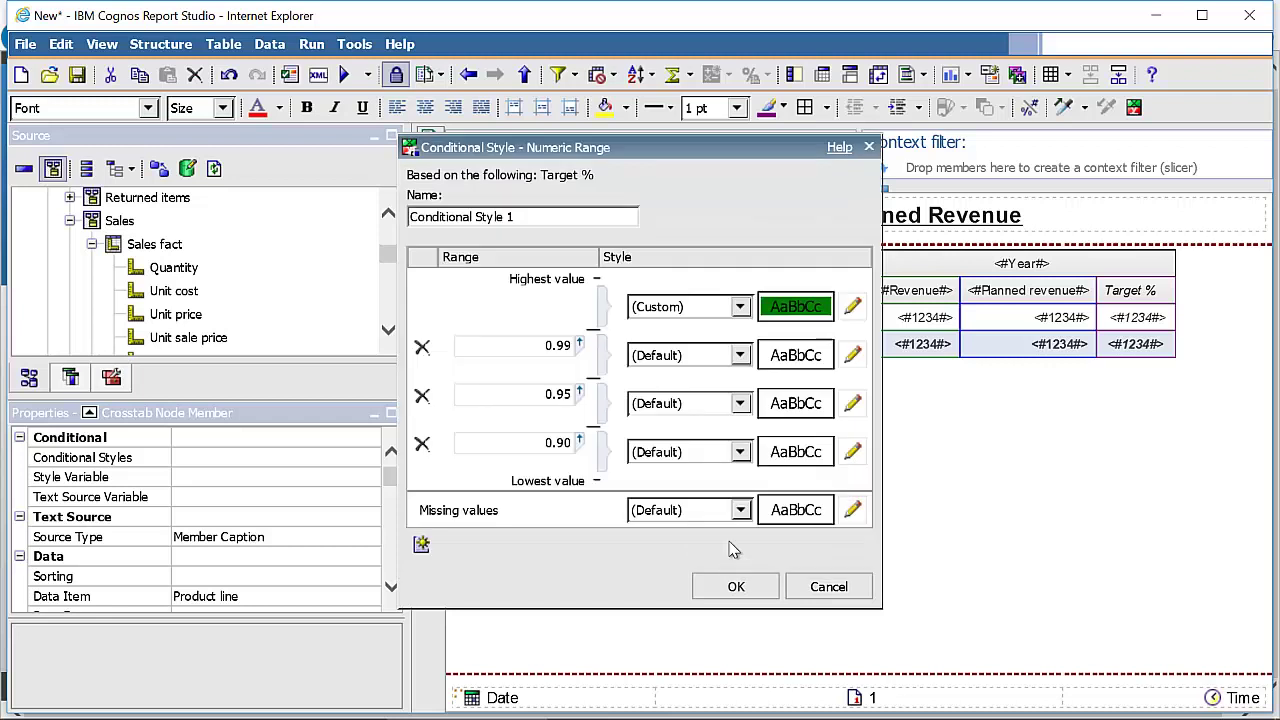
pyautogui.click(853, 357)
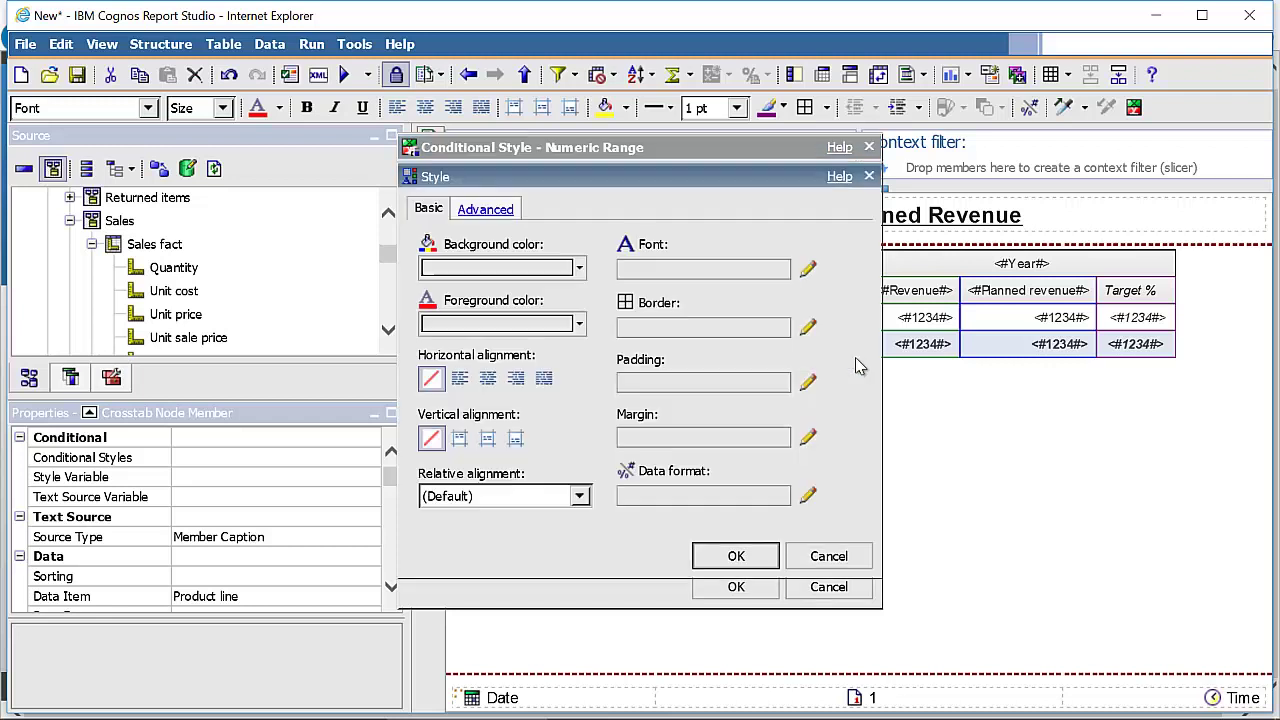
pyautogui.click(581, 270)
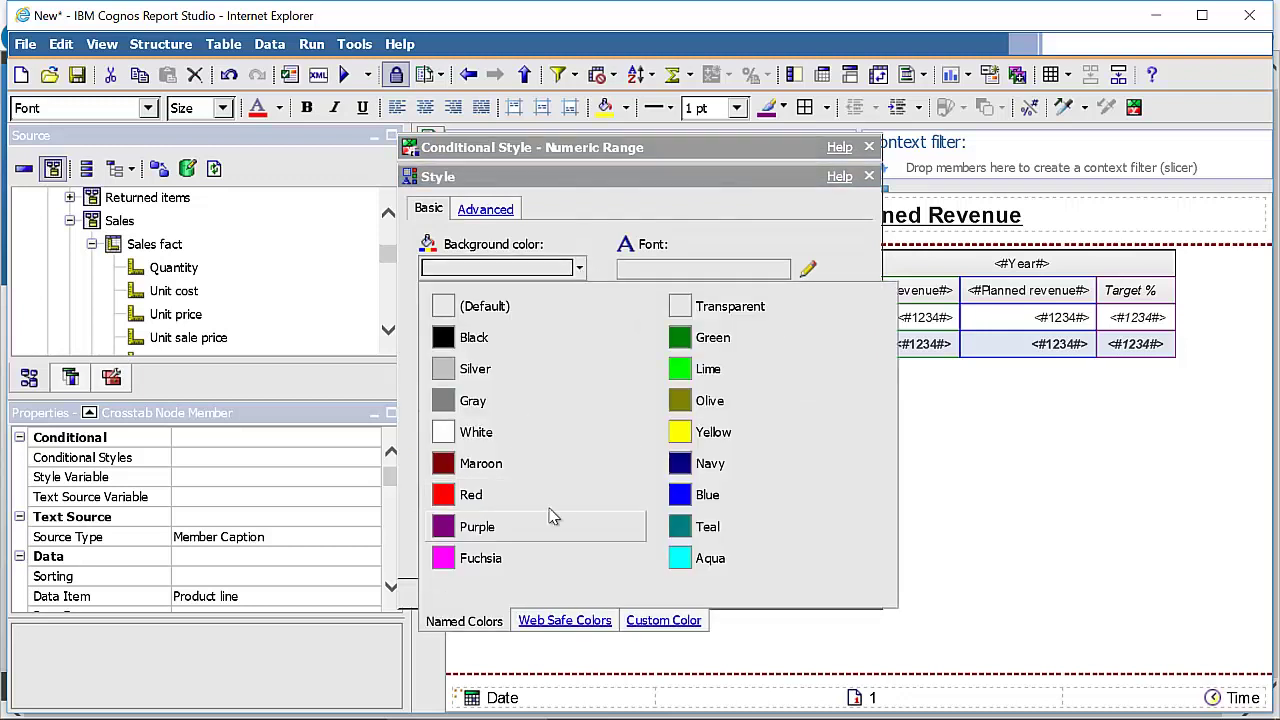
pyautogui.click(720, 495)
pyautogui.click(734, 557)
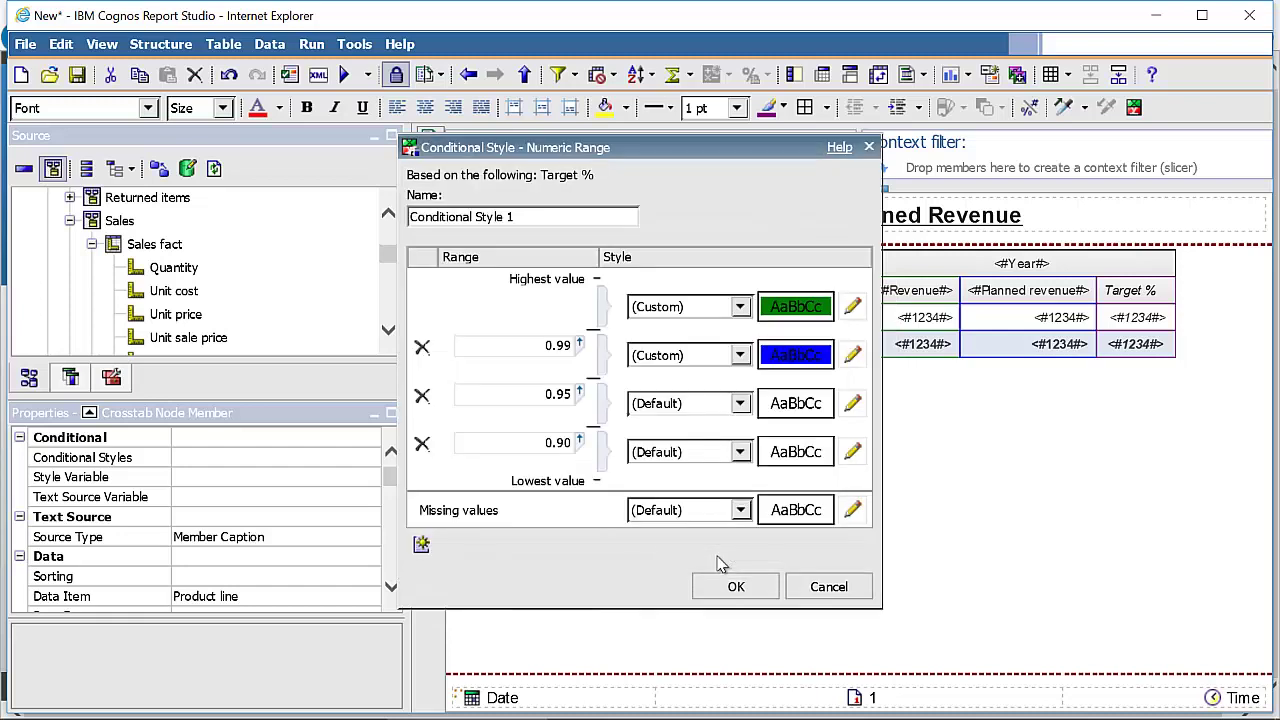
# Step: Give the range between 0.90 and 0.95 a light yellow web-safe background and Black foreground, and apply the conditional style to the product line headings
pyautogui.click(853, 403)
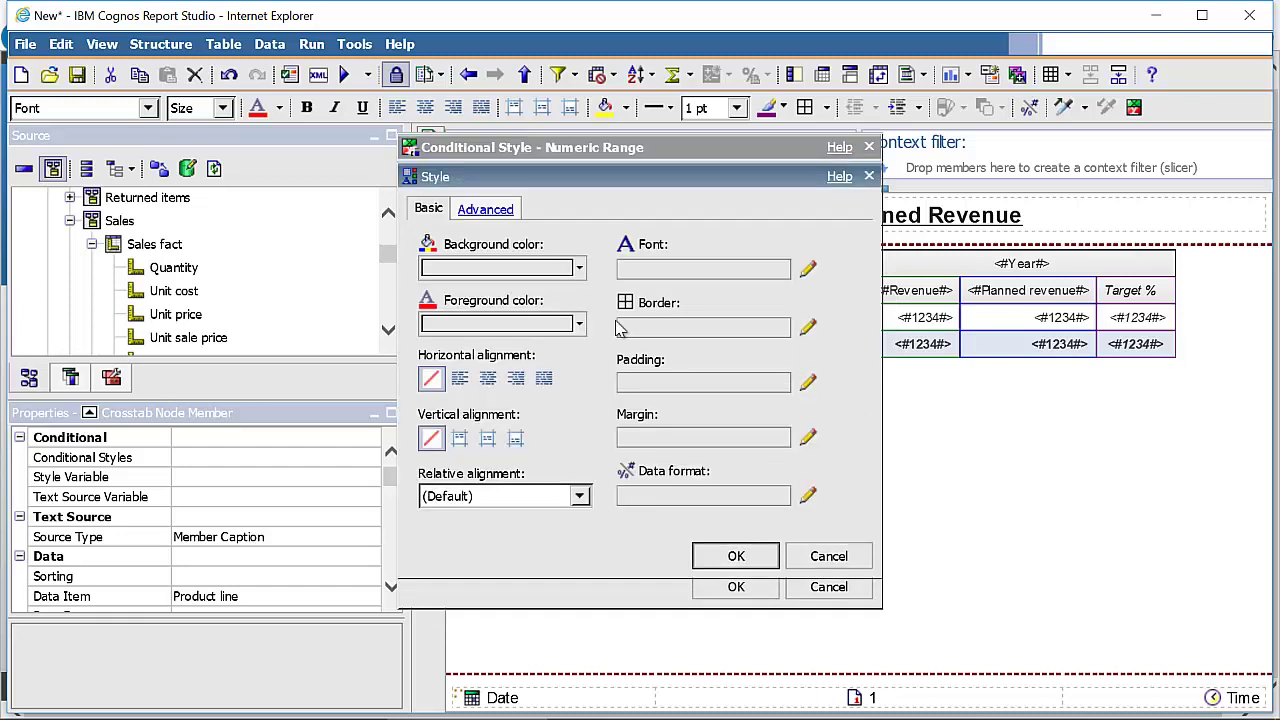
pyautogui.click(579, 268)
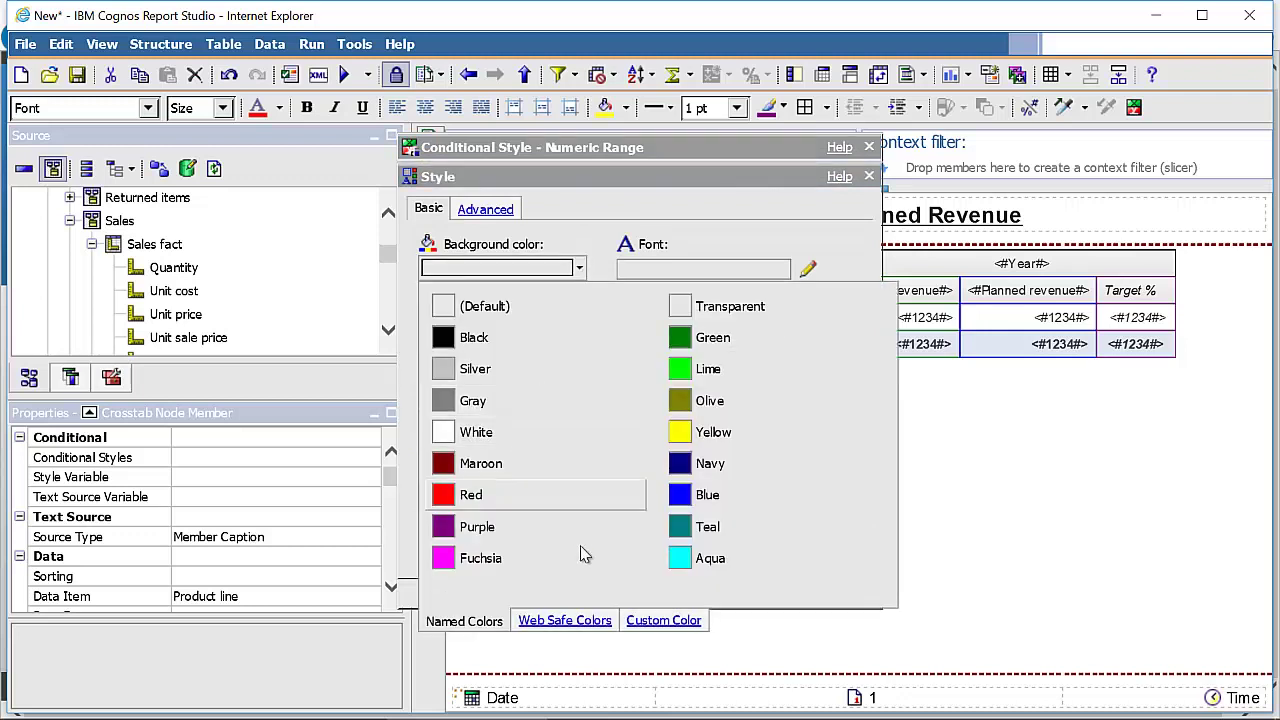
pyautogui.click(566, 622)
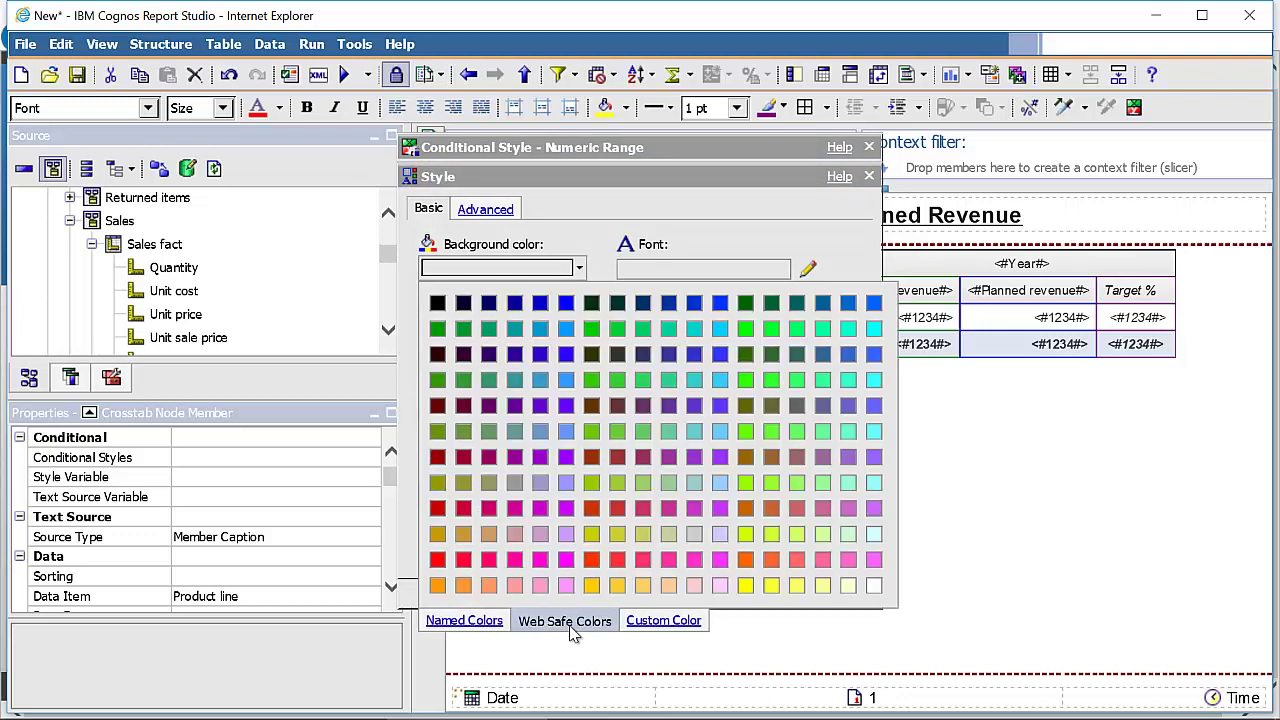
pyautogui.click(800, 584)
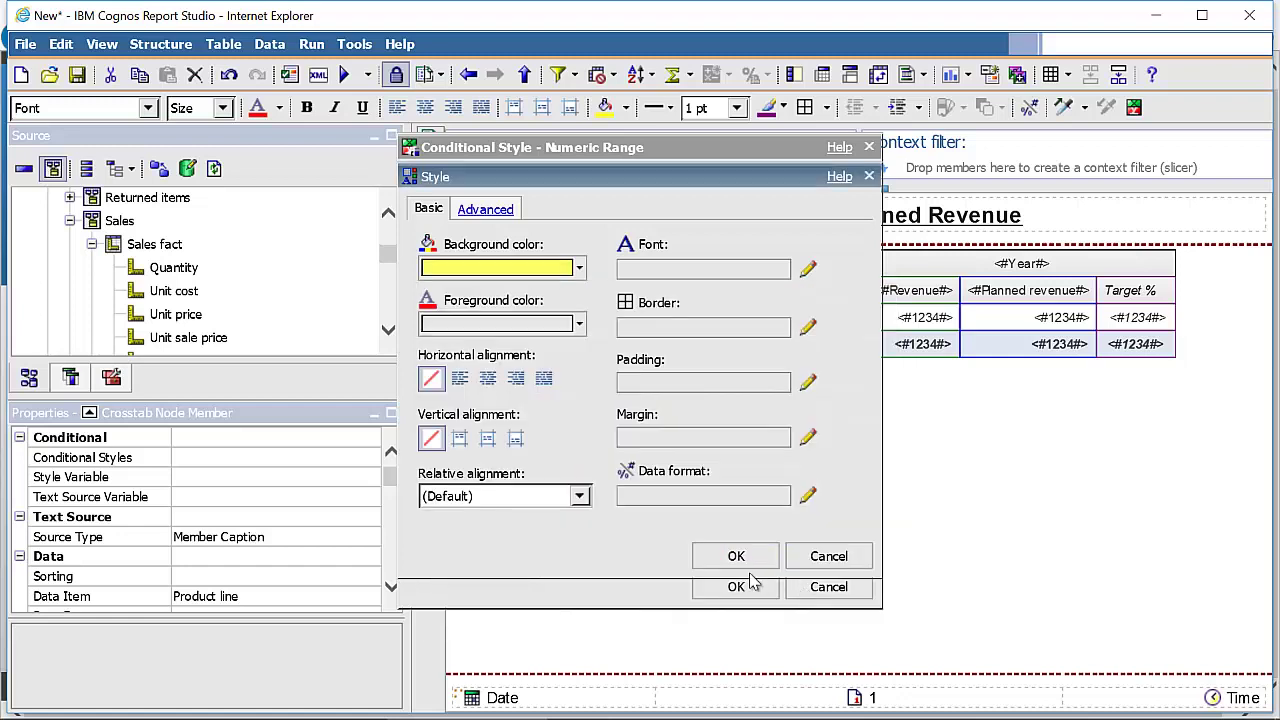
pyautogui.click(578, 325)
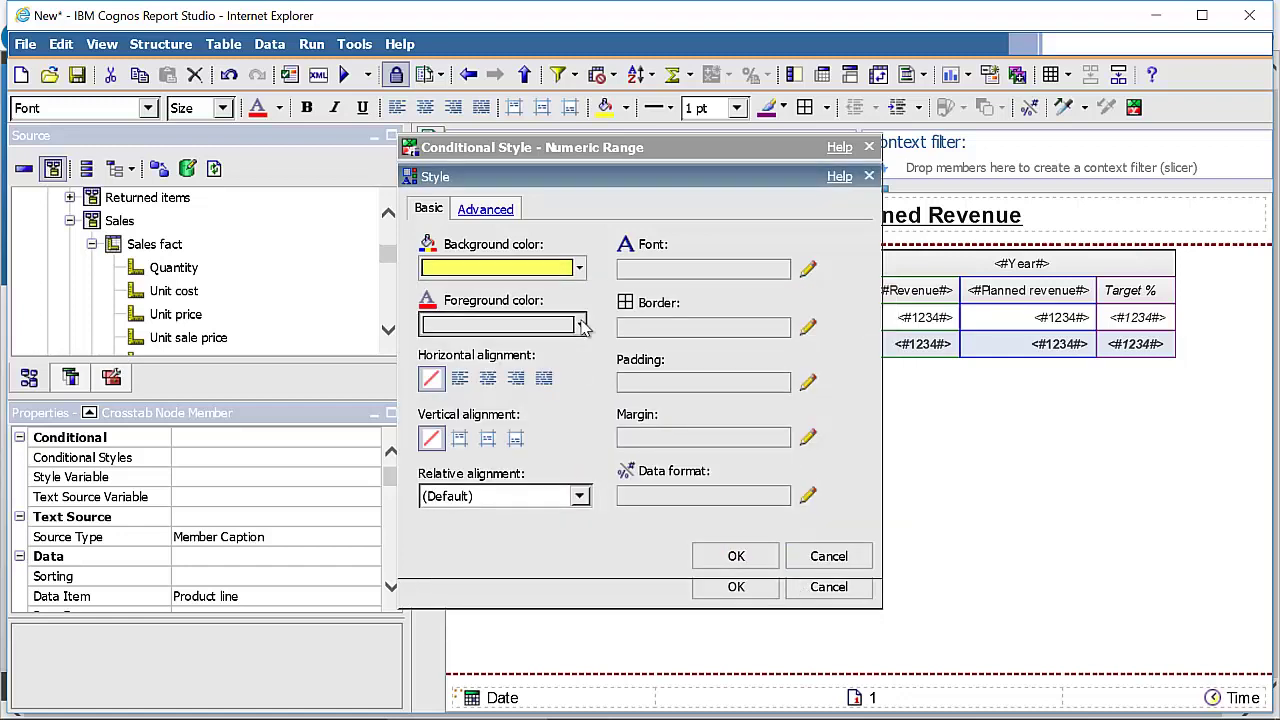
pyautogui.click(500, 397)
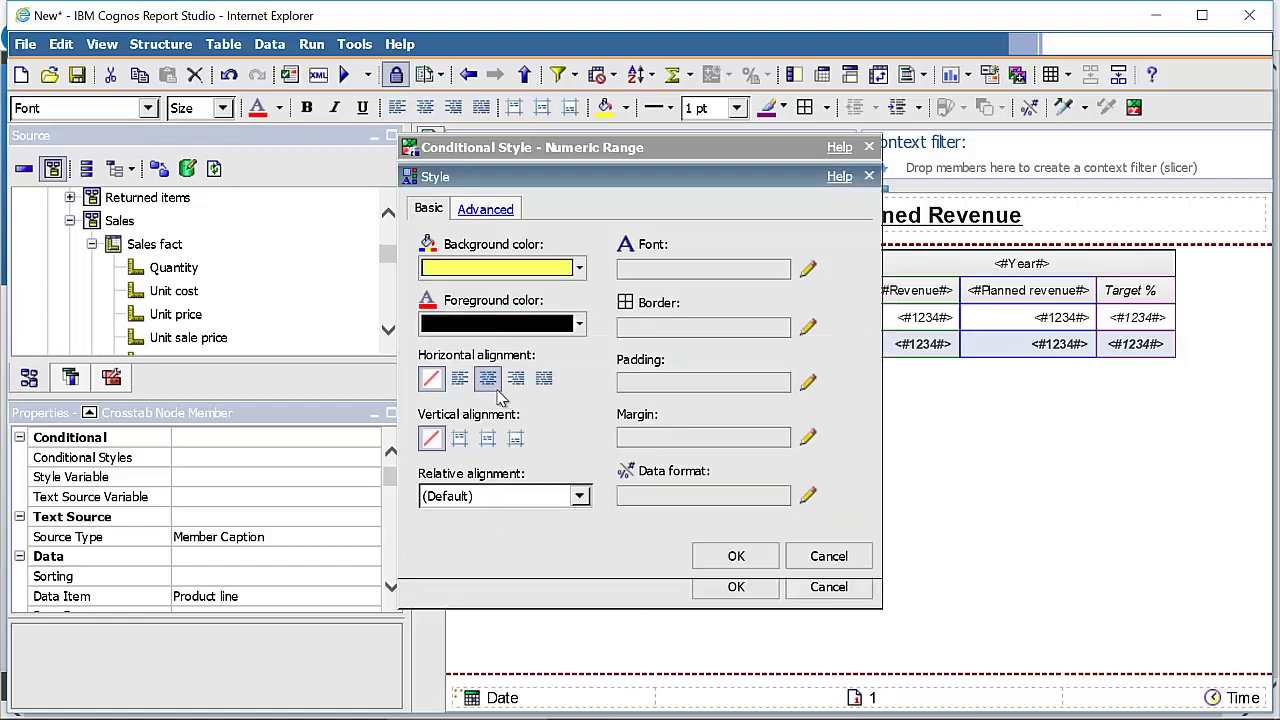
pyautogui.click(730, 557)
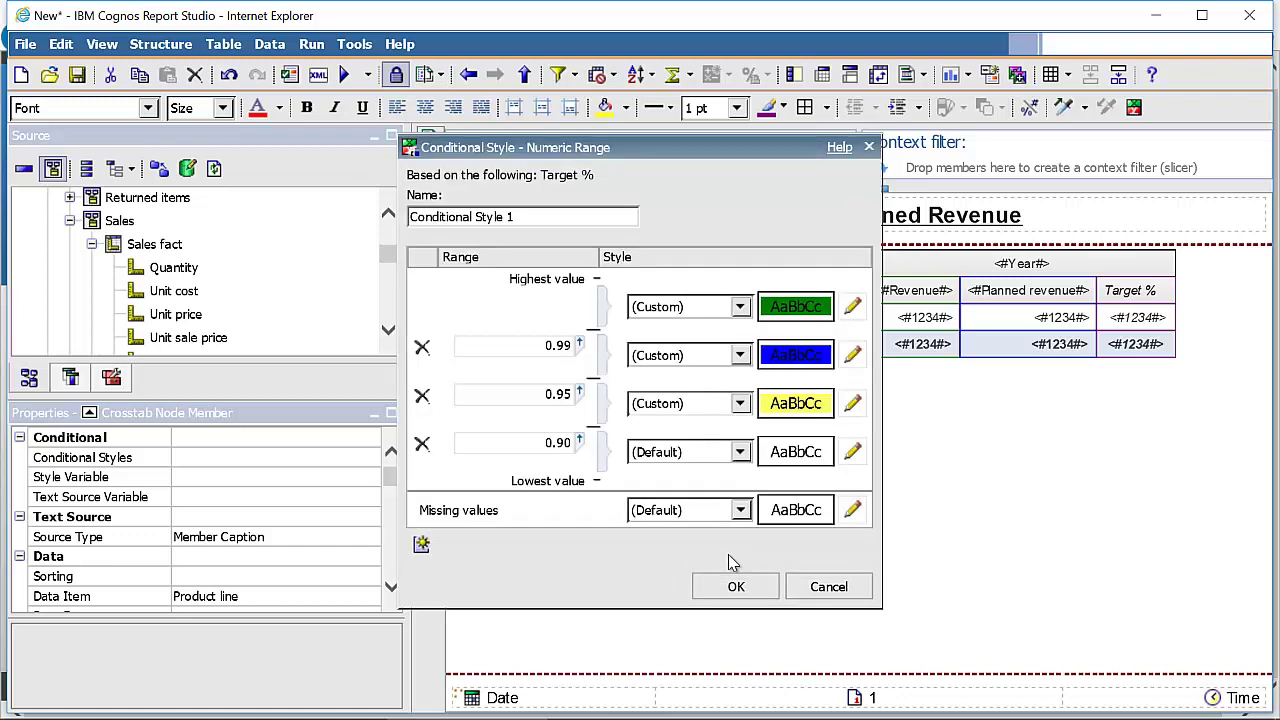
pyautogui.click(736, 589)
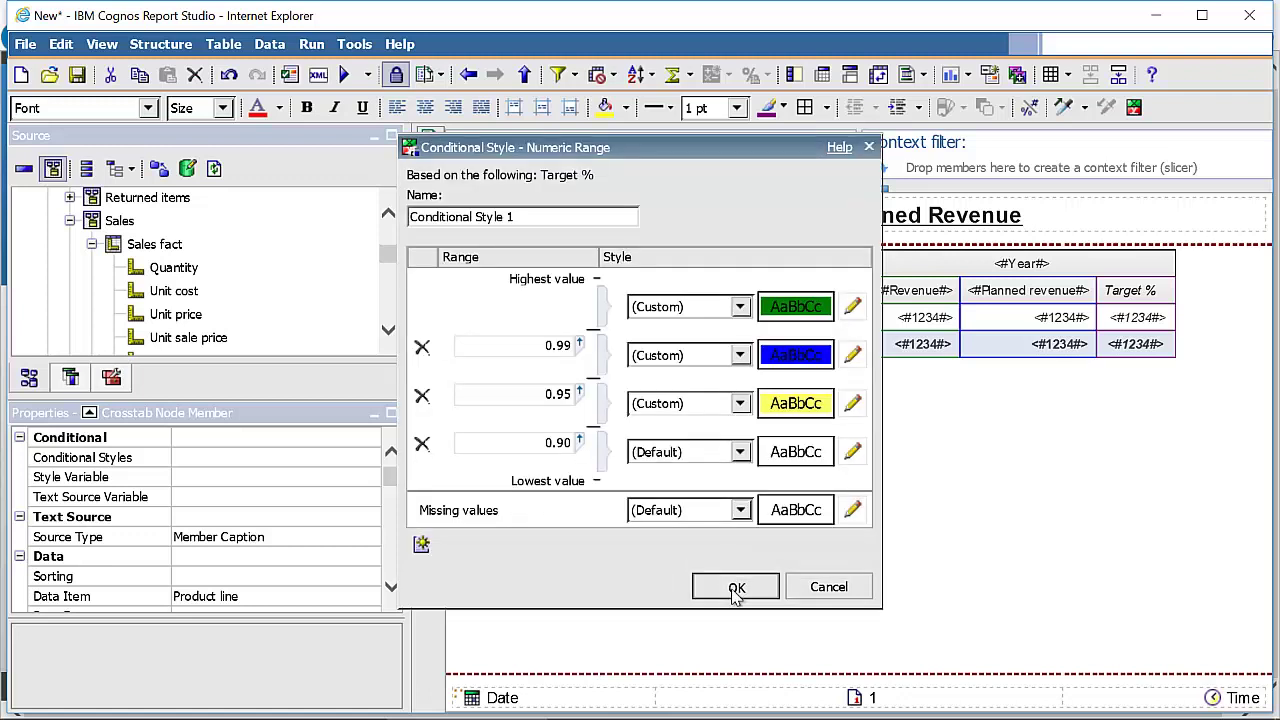
pyautogui.click(712, 494)
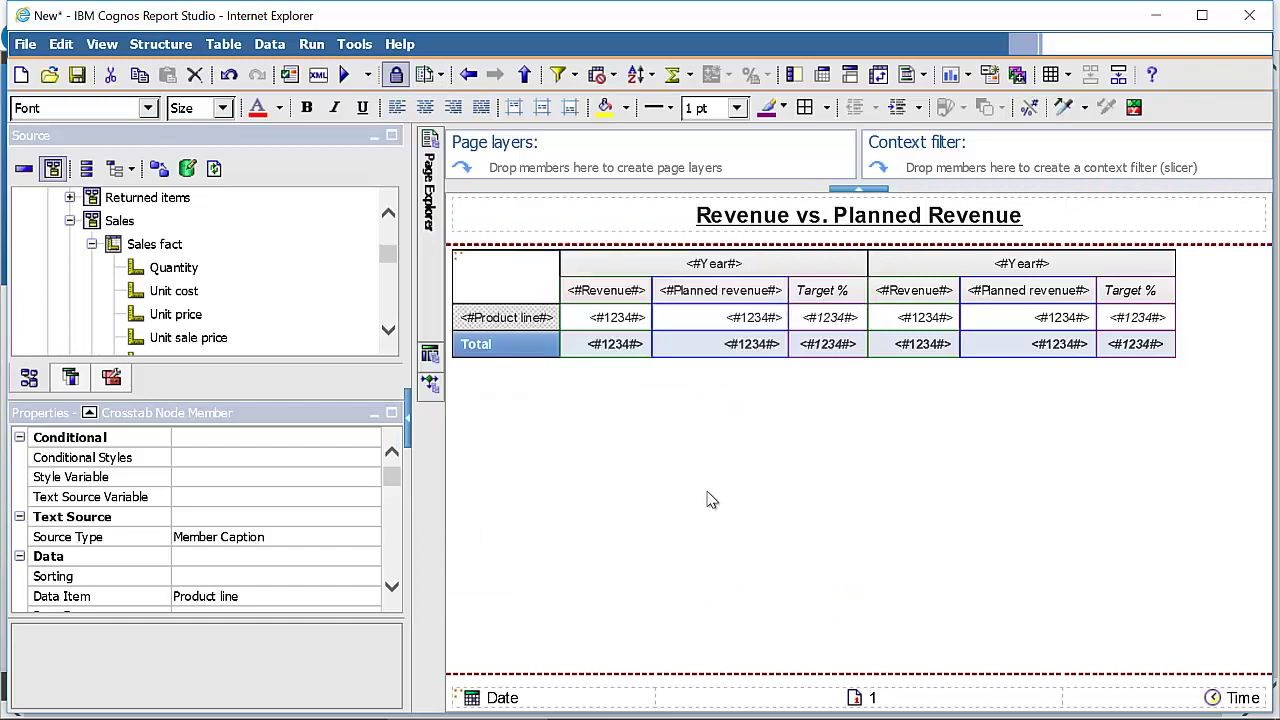
# Step: Run the report, examine the currency formatting and product line highlighting in a maximized viewer, and close the viewer
pyautogui.click(345, 77)
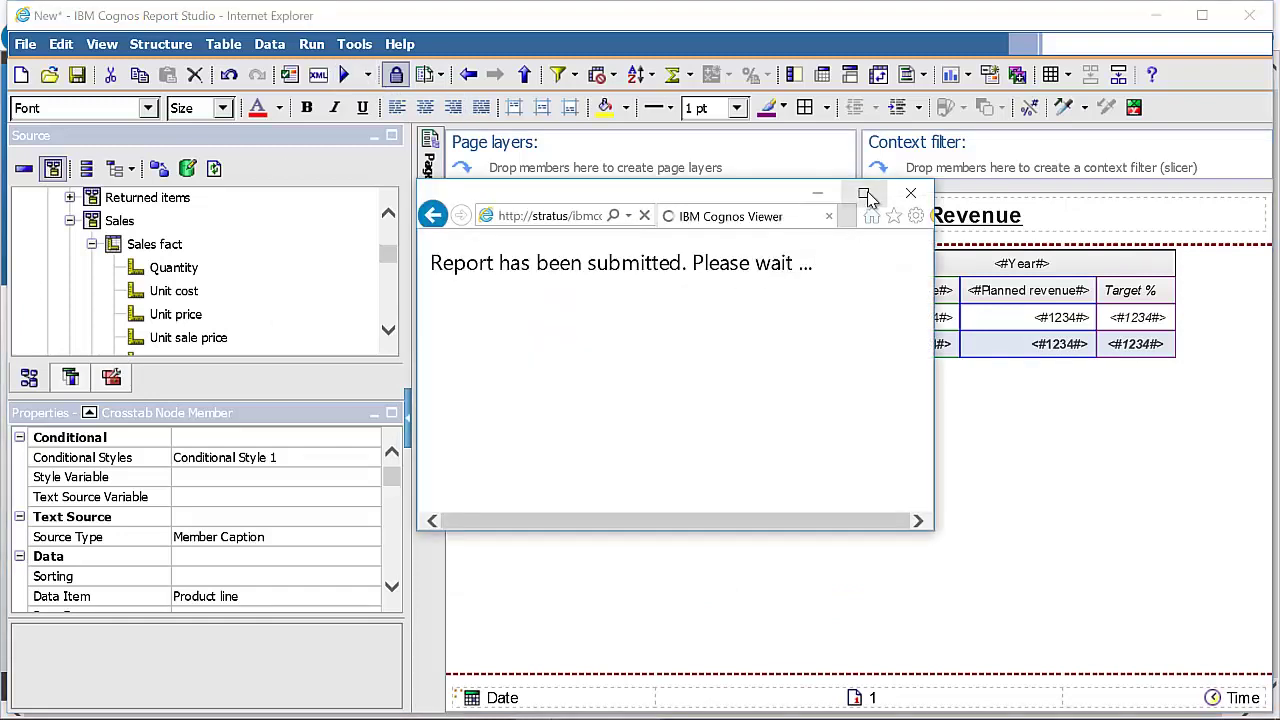
pyautogui.click(864, 193)
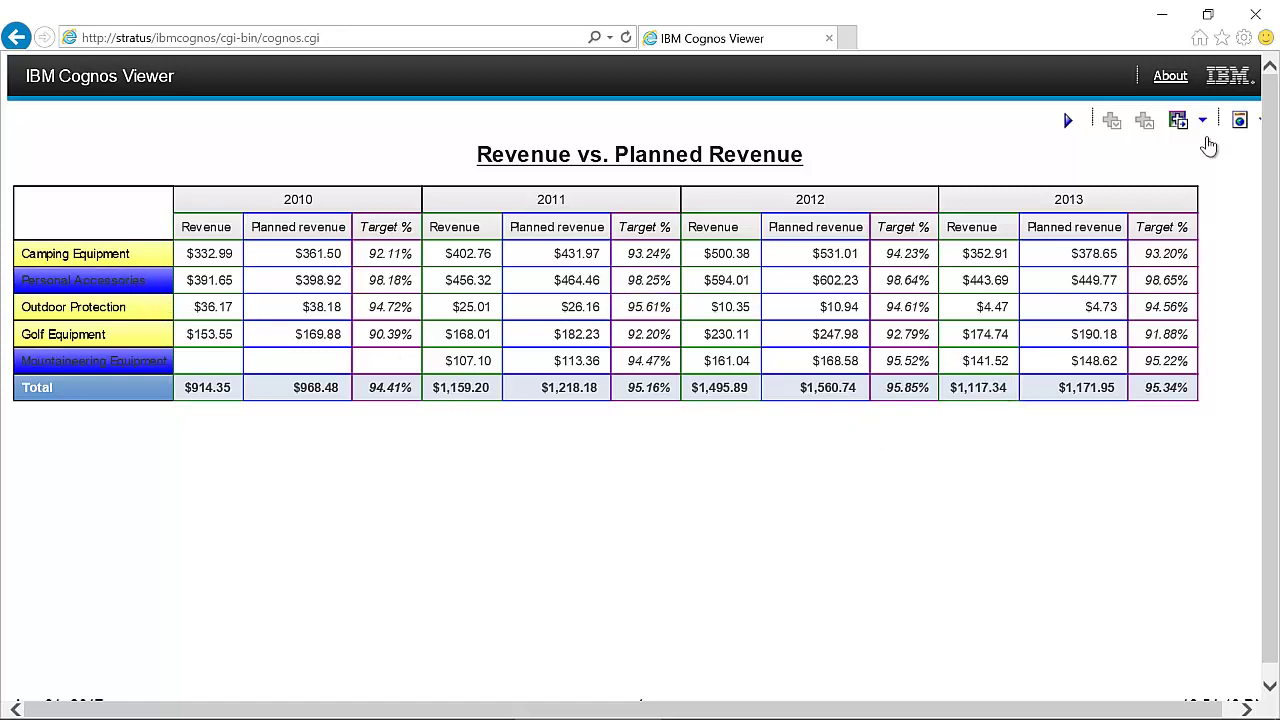
pyautogui.click(1255, 18)
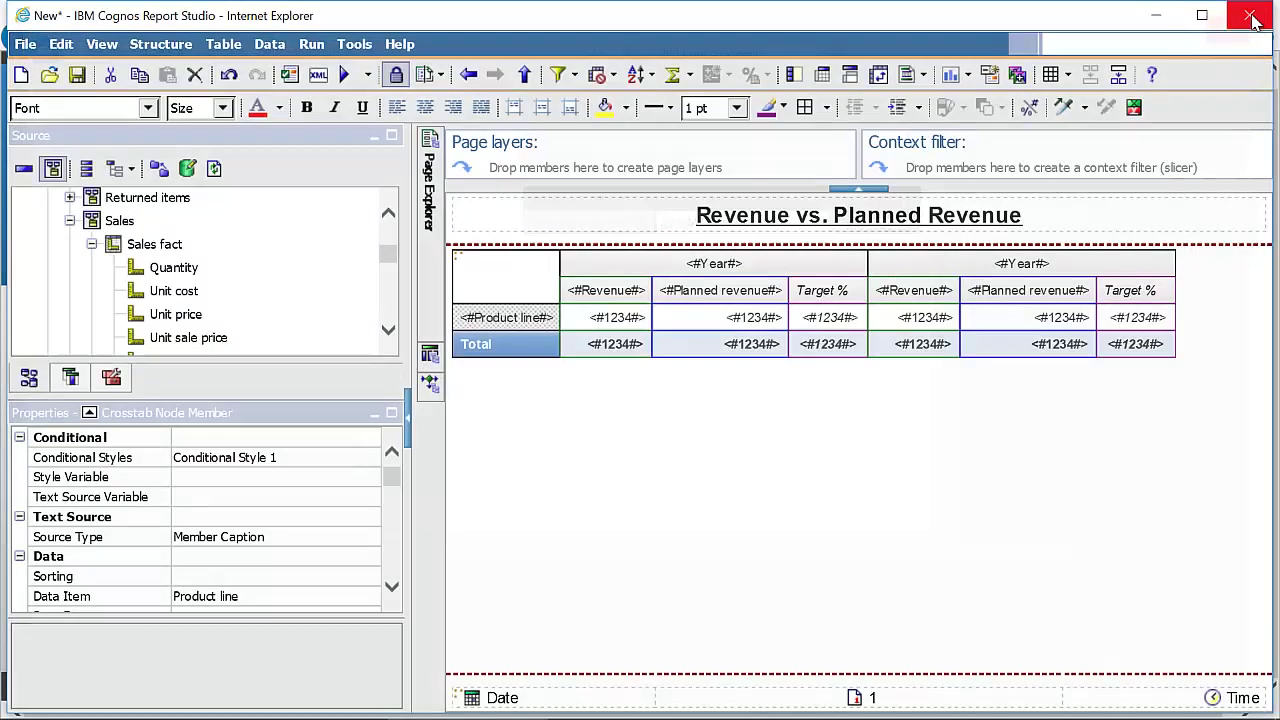
# Step: Label the crosstab's corner cell "in Millions (USD)"
pyautogui.click(523, 270)
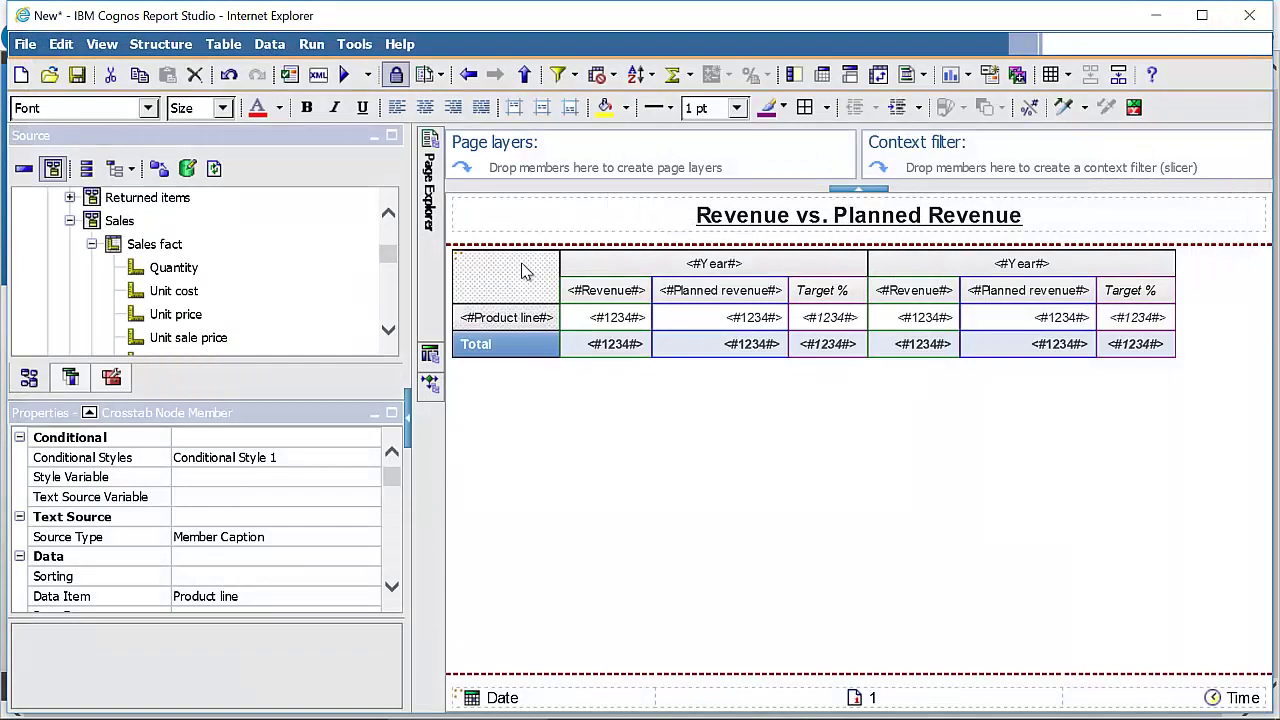
pyautogui.rightClick(523, 270)
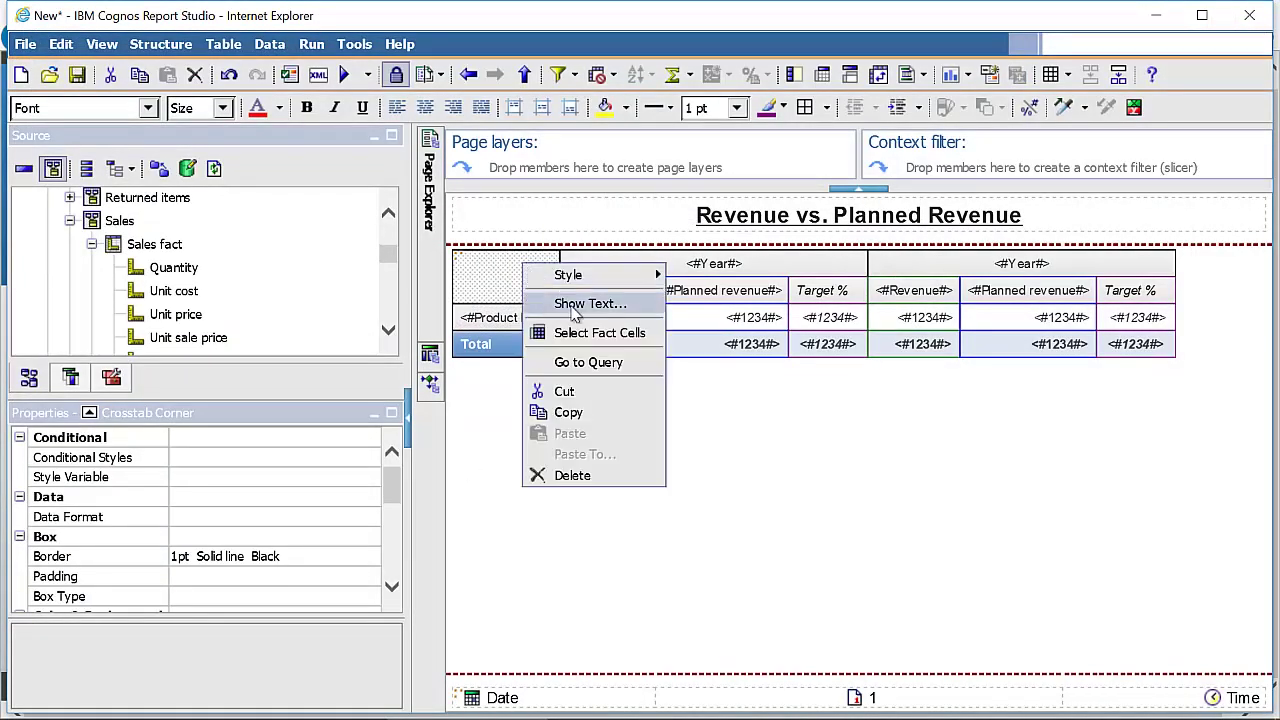
pyautogui.click(576, 305)
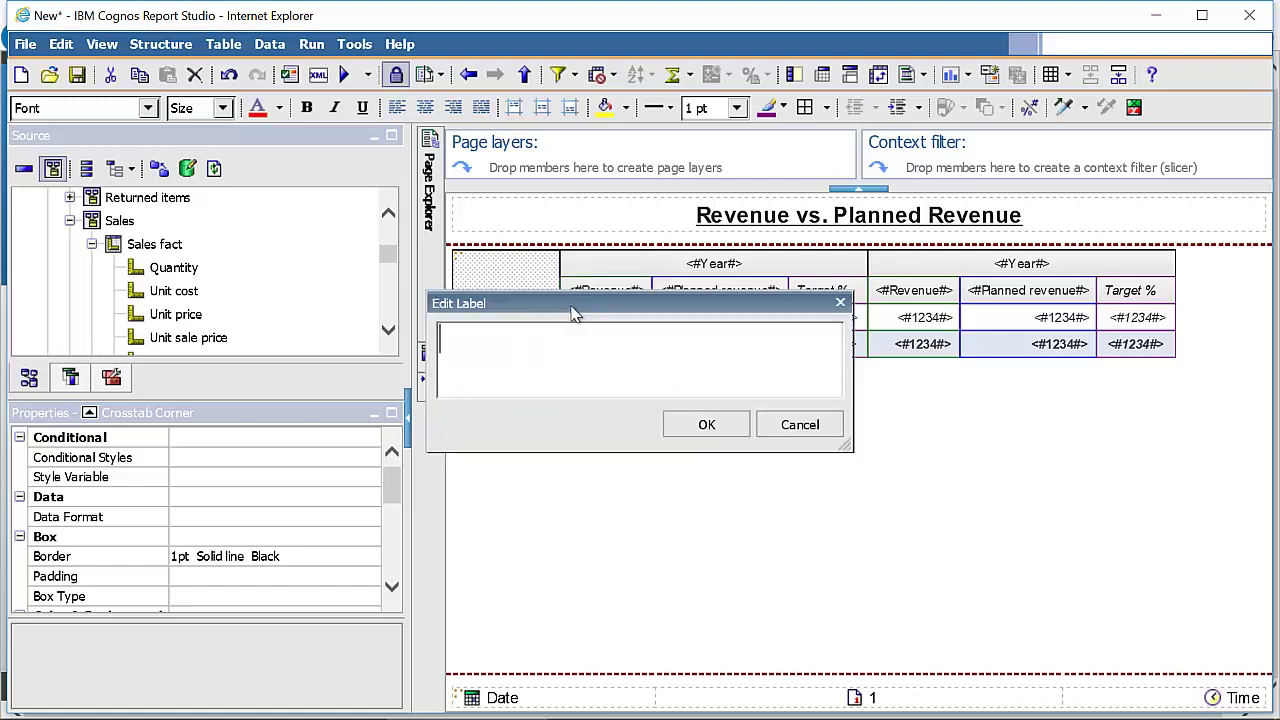
pyautogui.write('in Millions (USD')
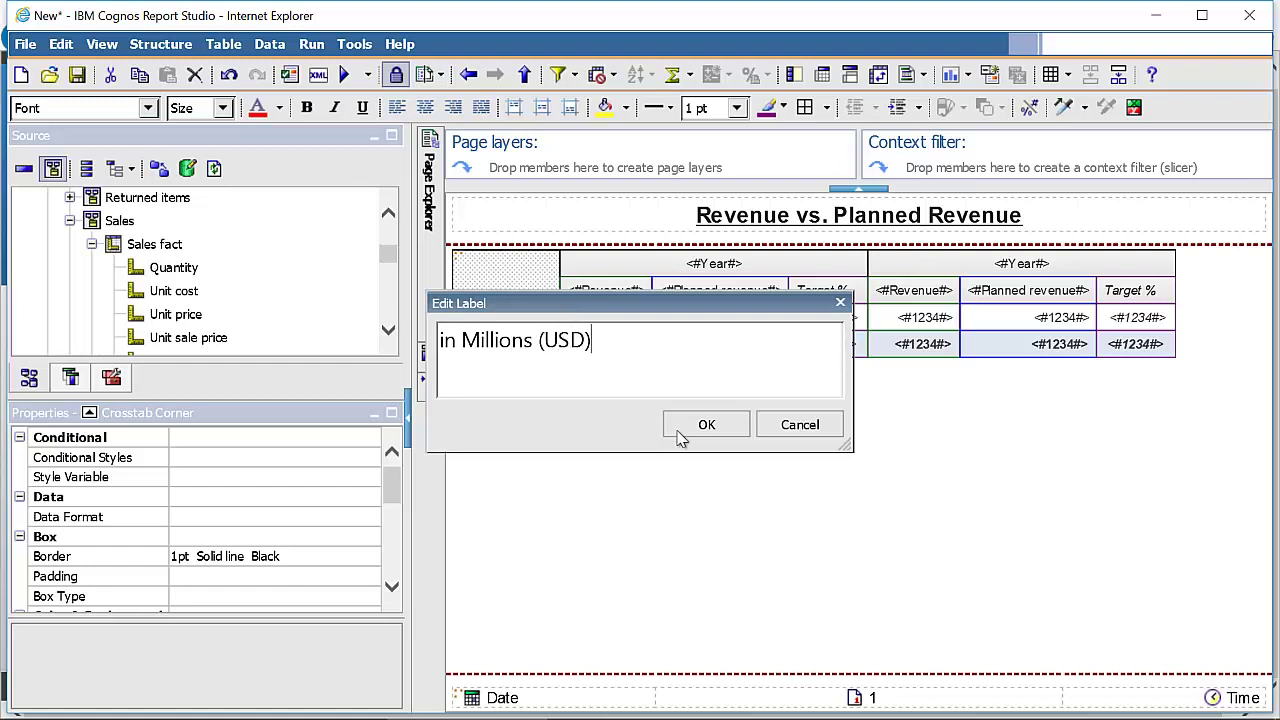
pyautogui.click(706, 424)
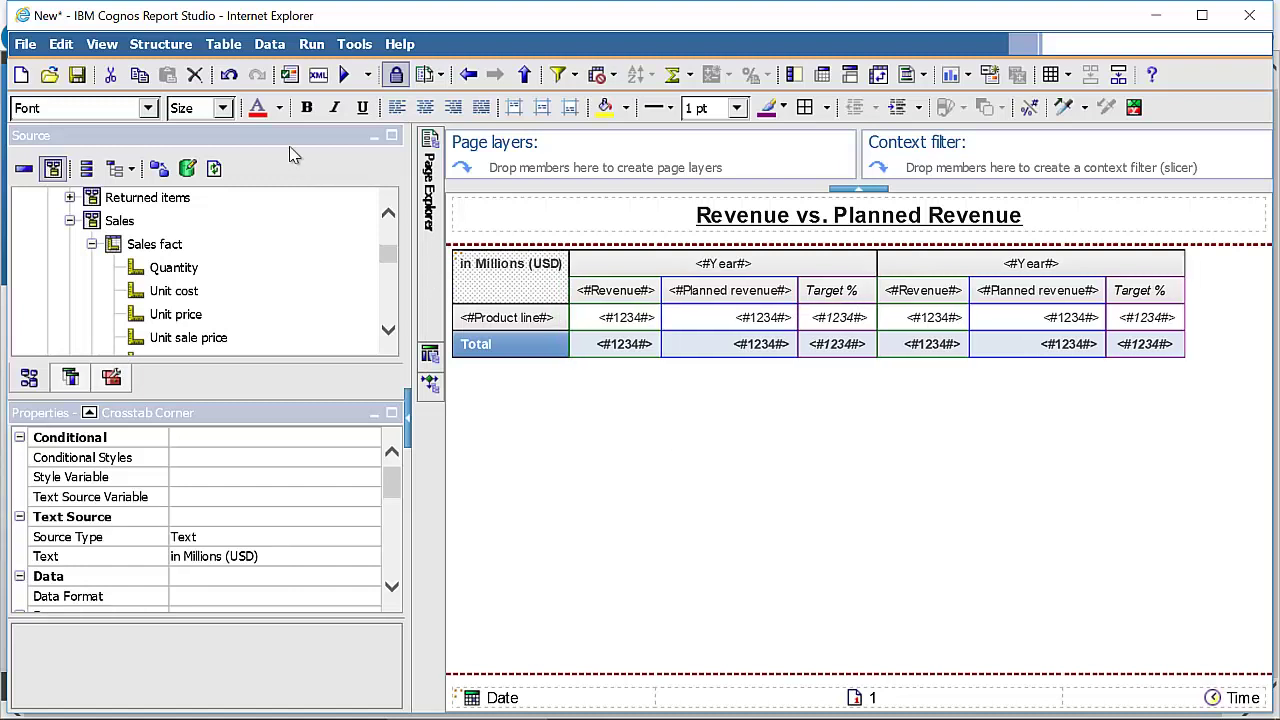
# Step: Allow drill-up and drill-down in the report's drill behavior settings
pyautogui.click(270, 44)
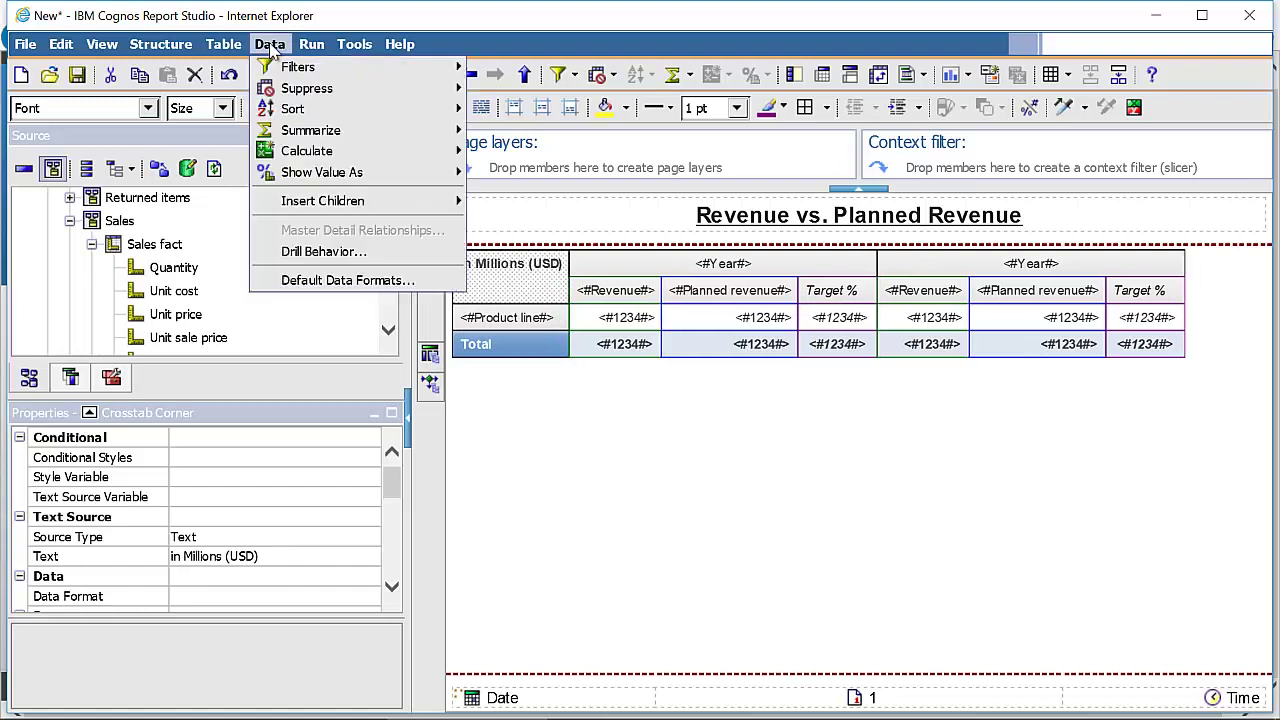
pyautogui.click(314, 254)
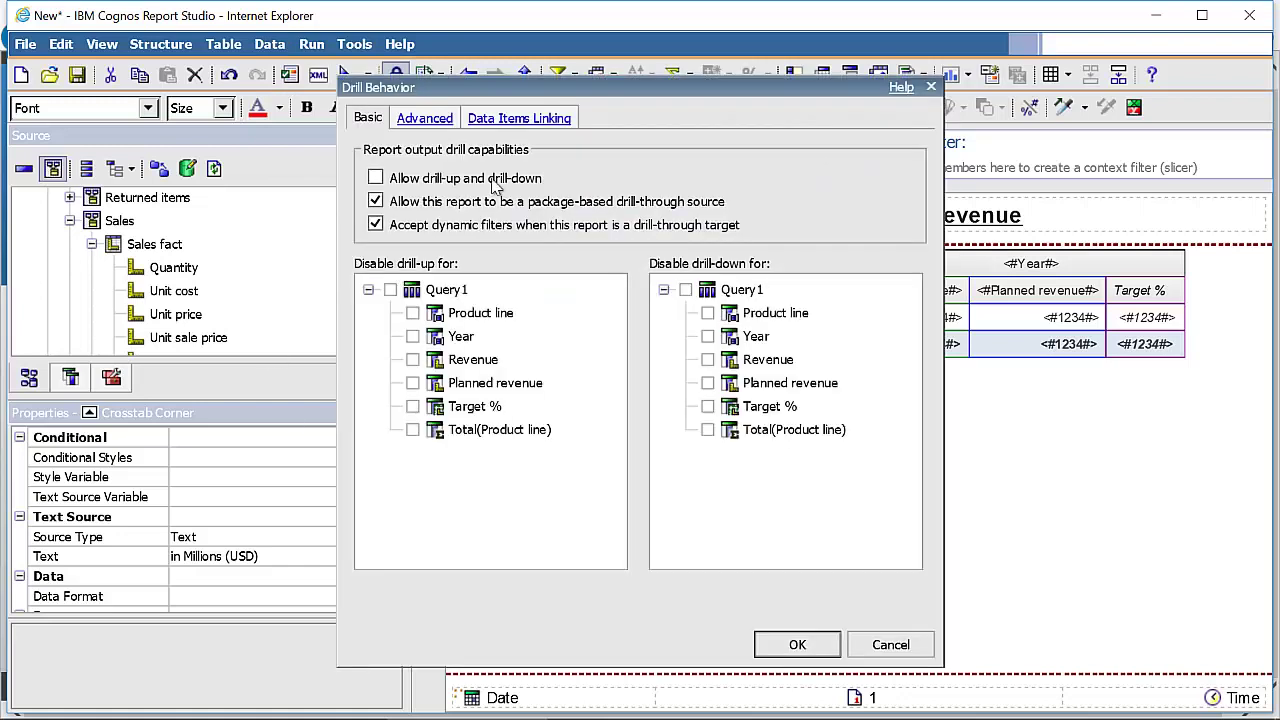
pyautogui.click(404, 182)
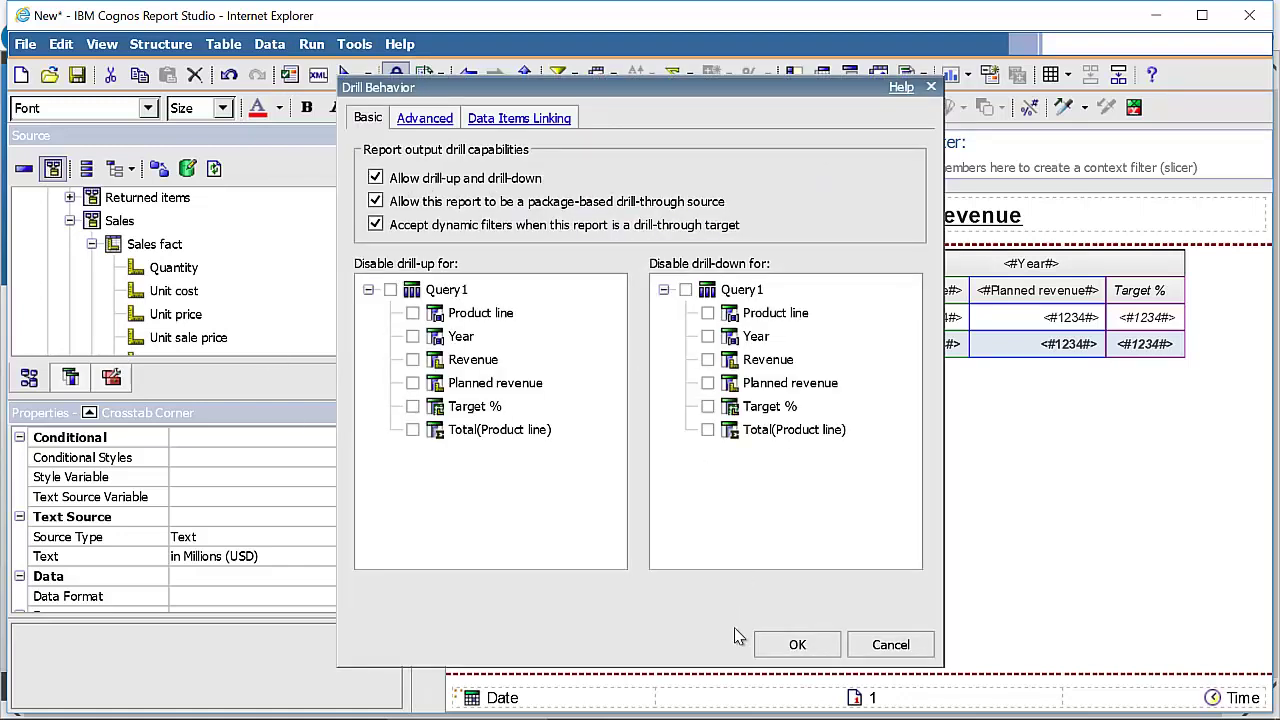
pyautogui.click(797, 645)
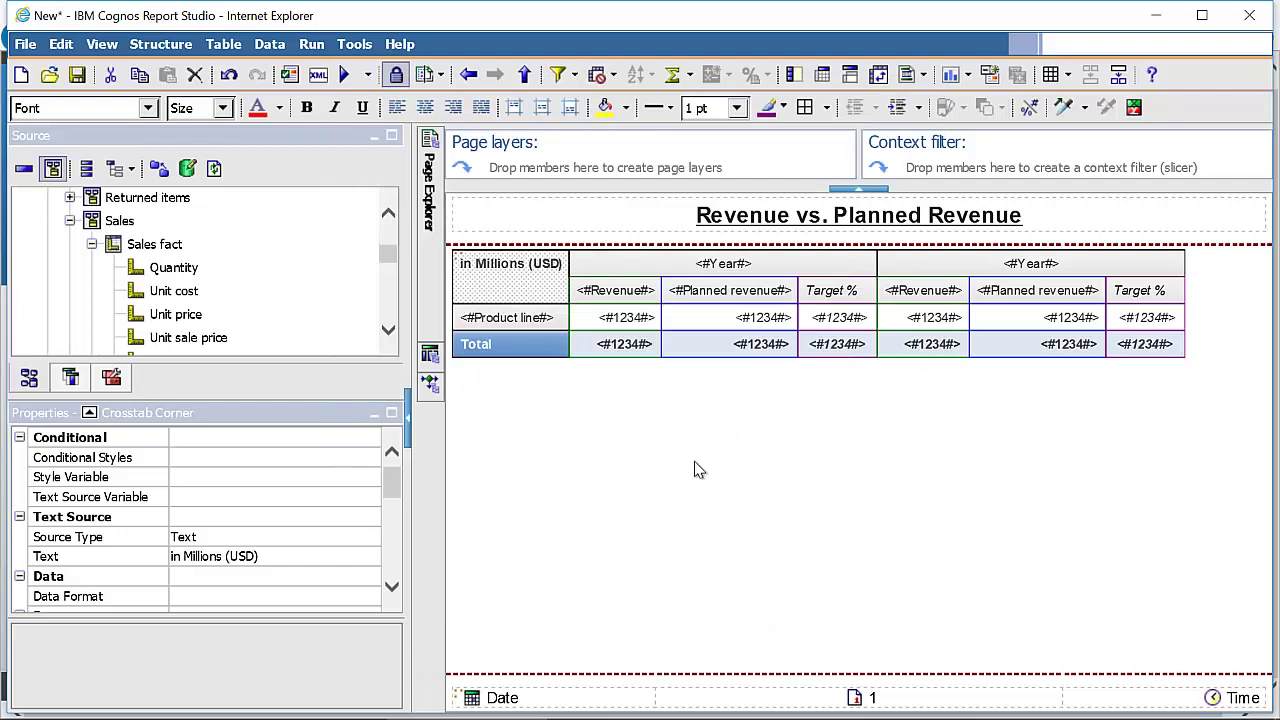
# Step: Run the report in a maximized viewer and drill down into Personal Accessories and its Binoculars row
pyautogui.click(346, 76)
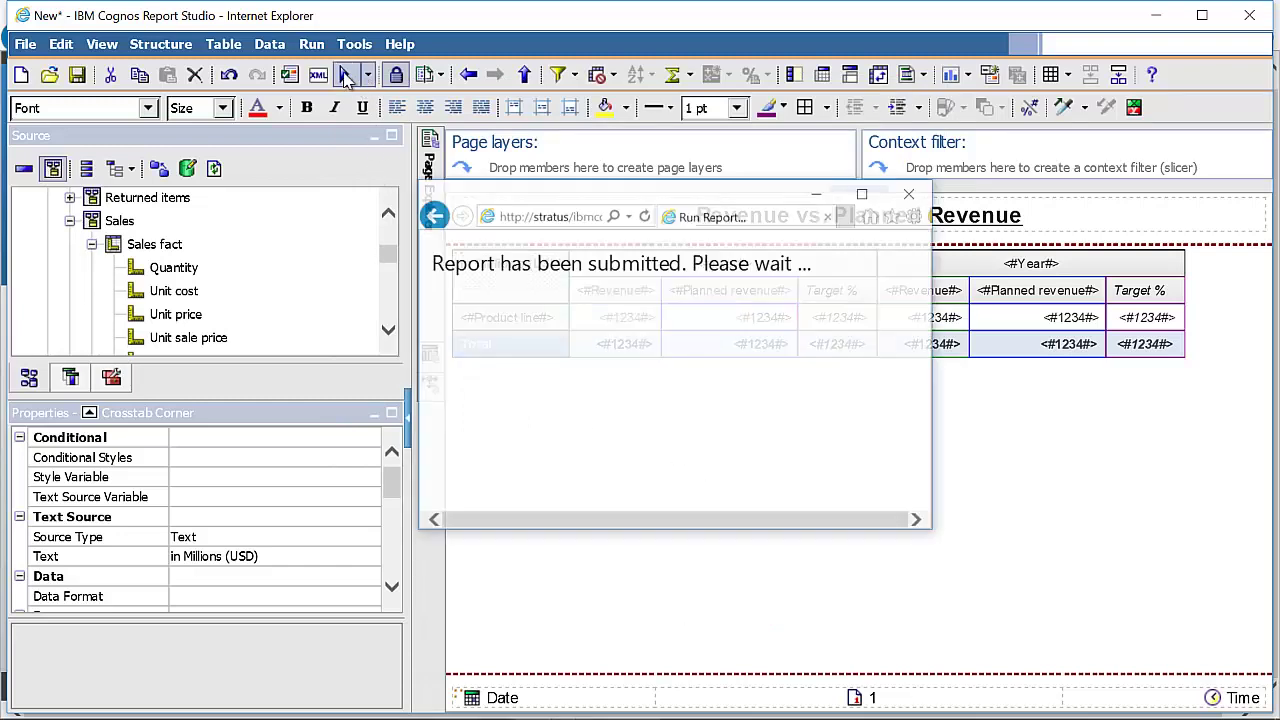
pyautogui.click(860, 193)
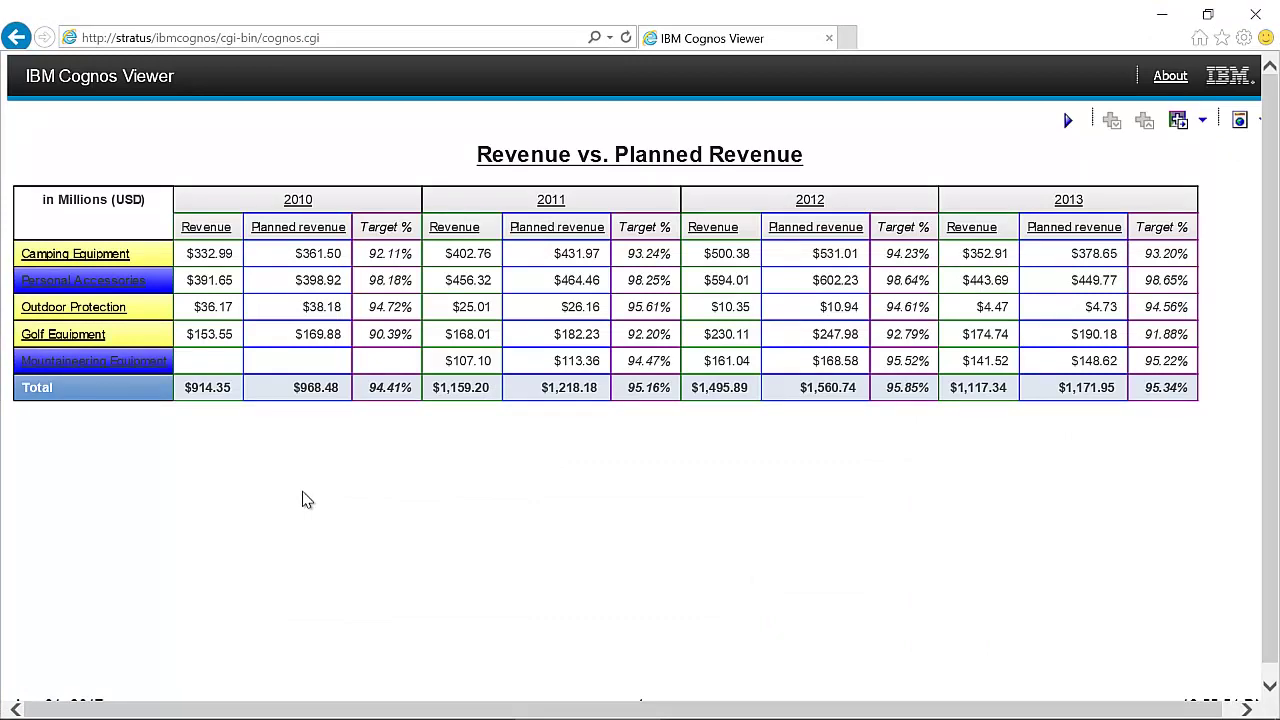
pyautogui.click(85, 284)
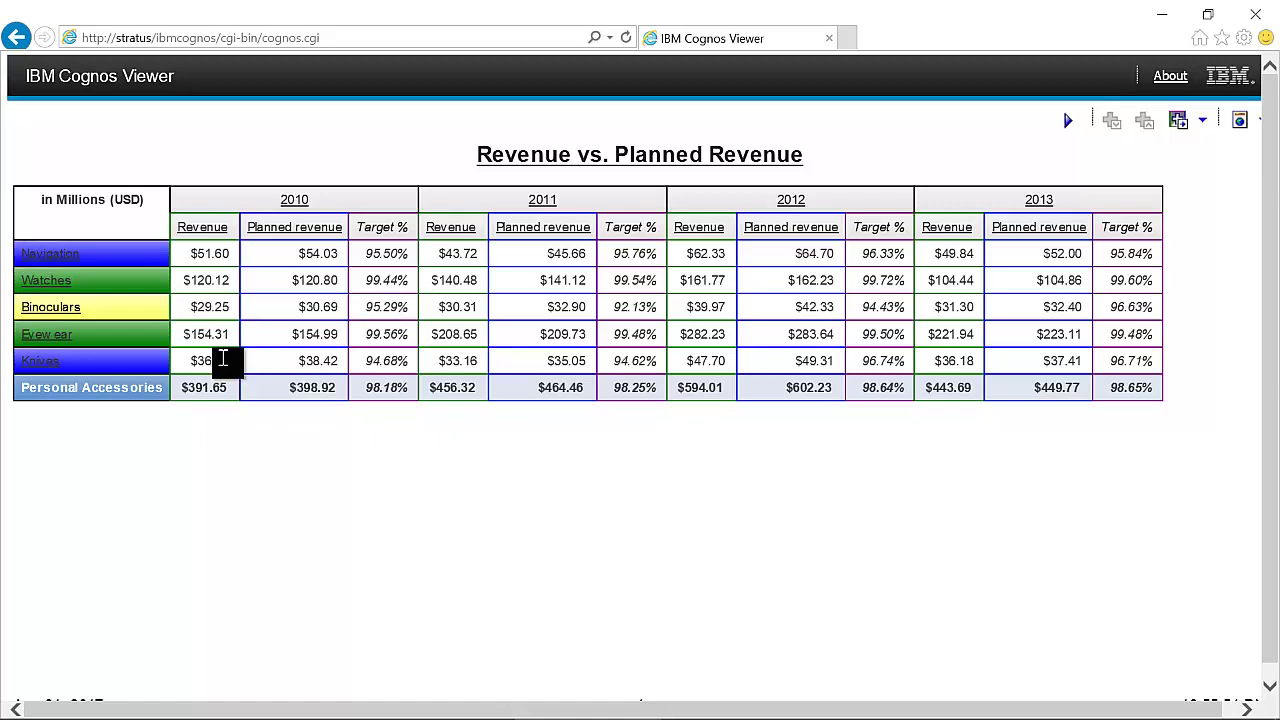
pyautogui.click(57, 310)
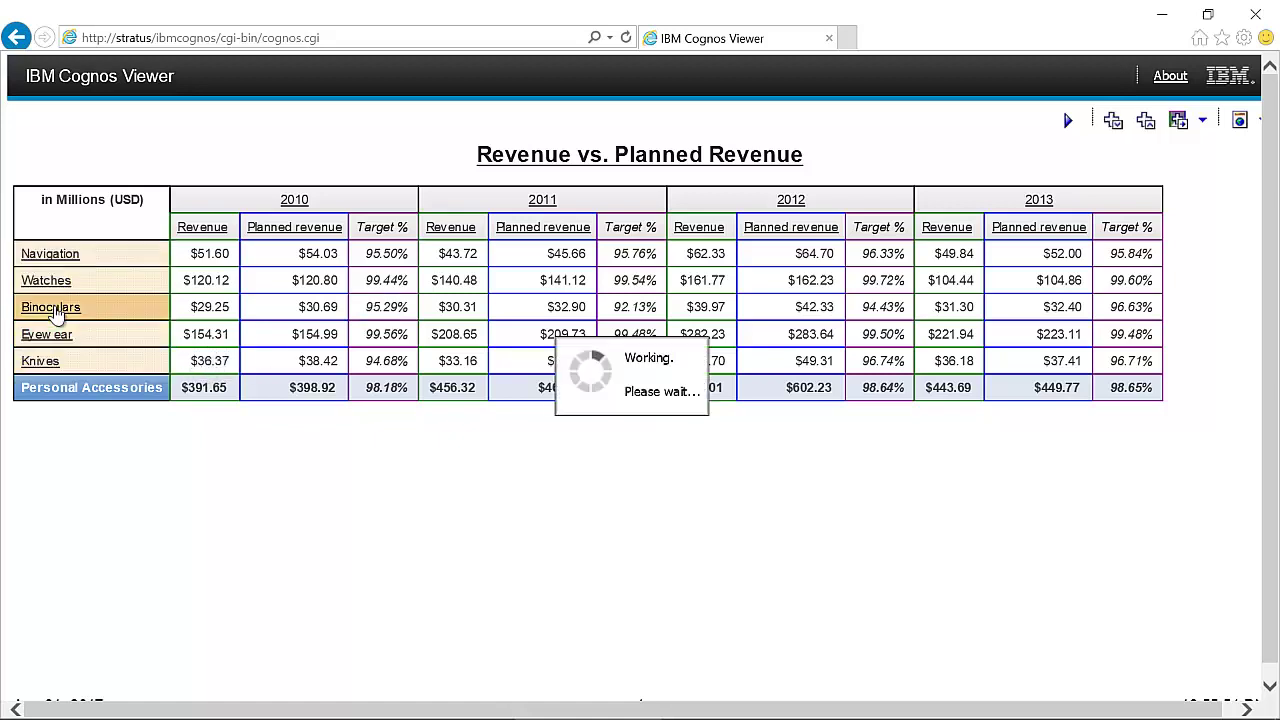